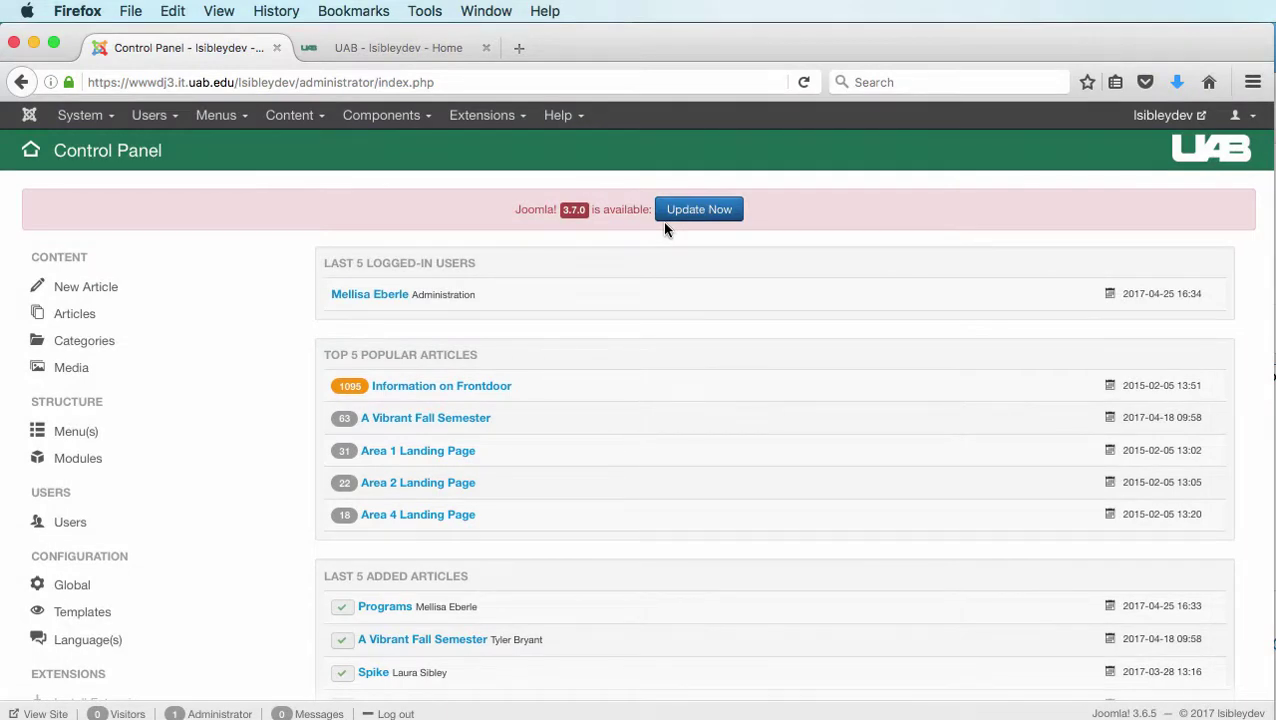
In Widgetkit, create a new Gallery widget with the Custom content type.
click(377, 118)
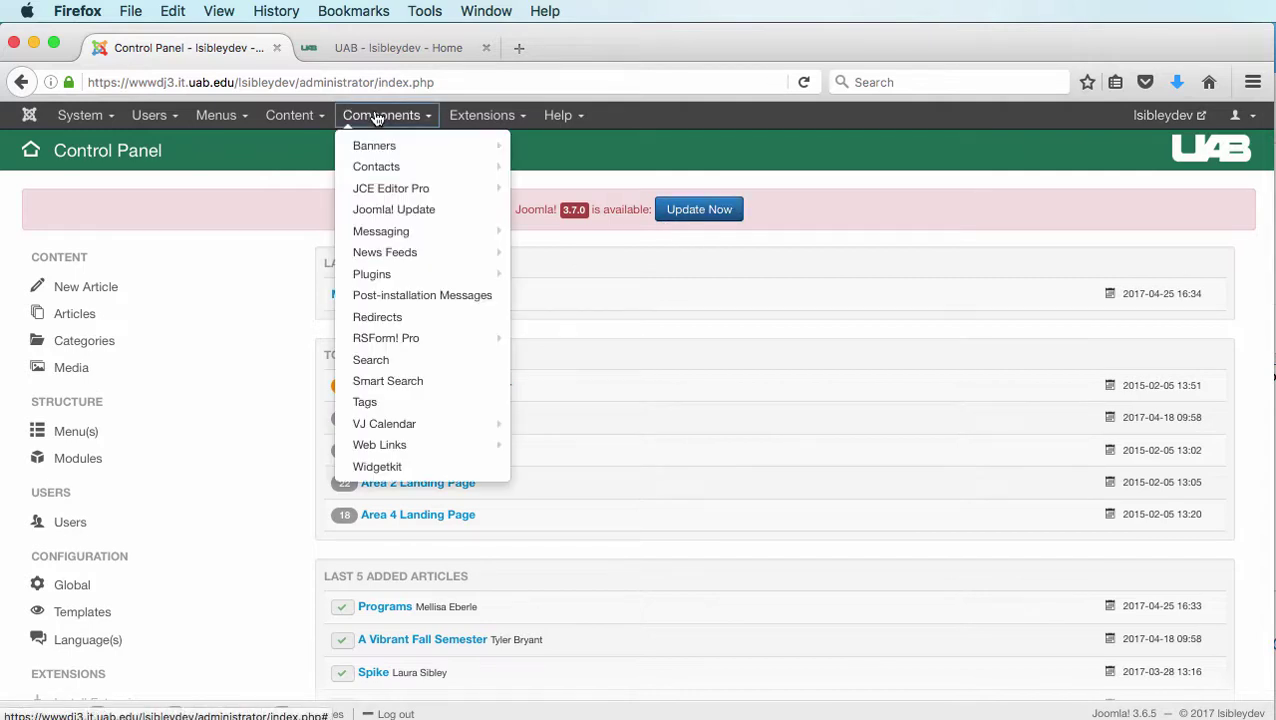
click(378, 466)
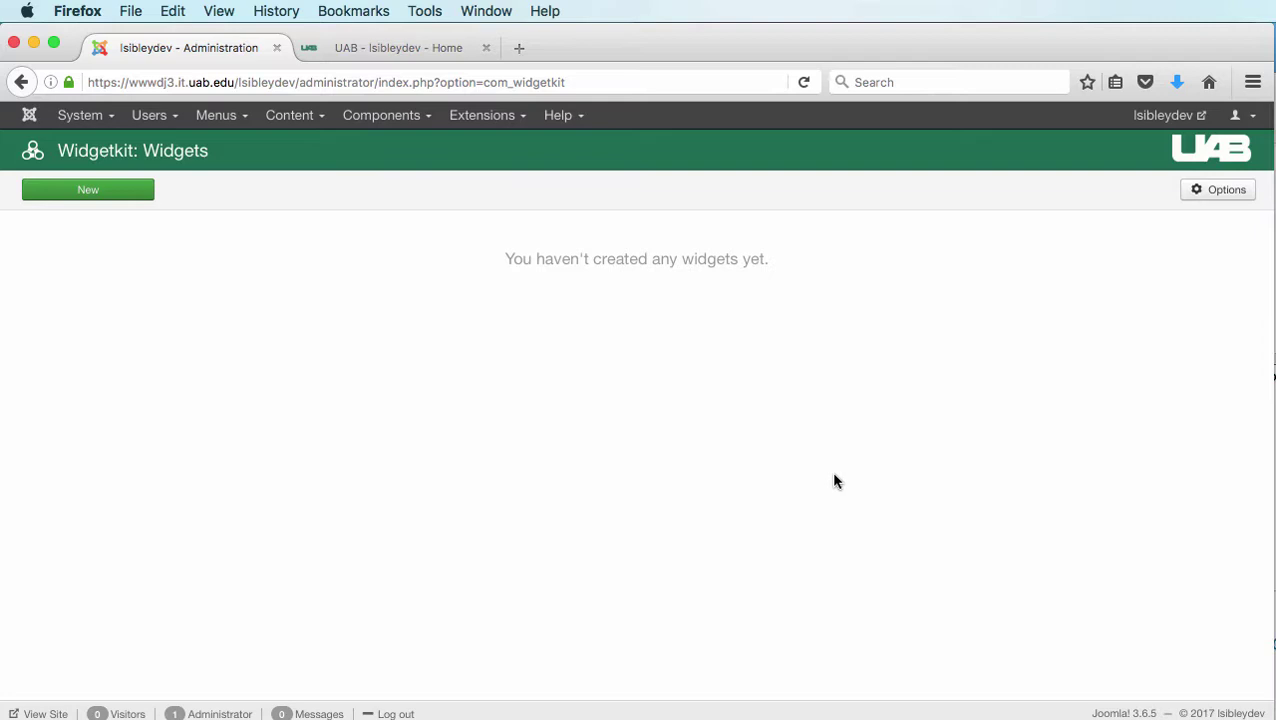
click(102, 192)
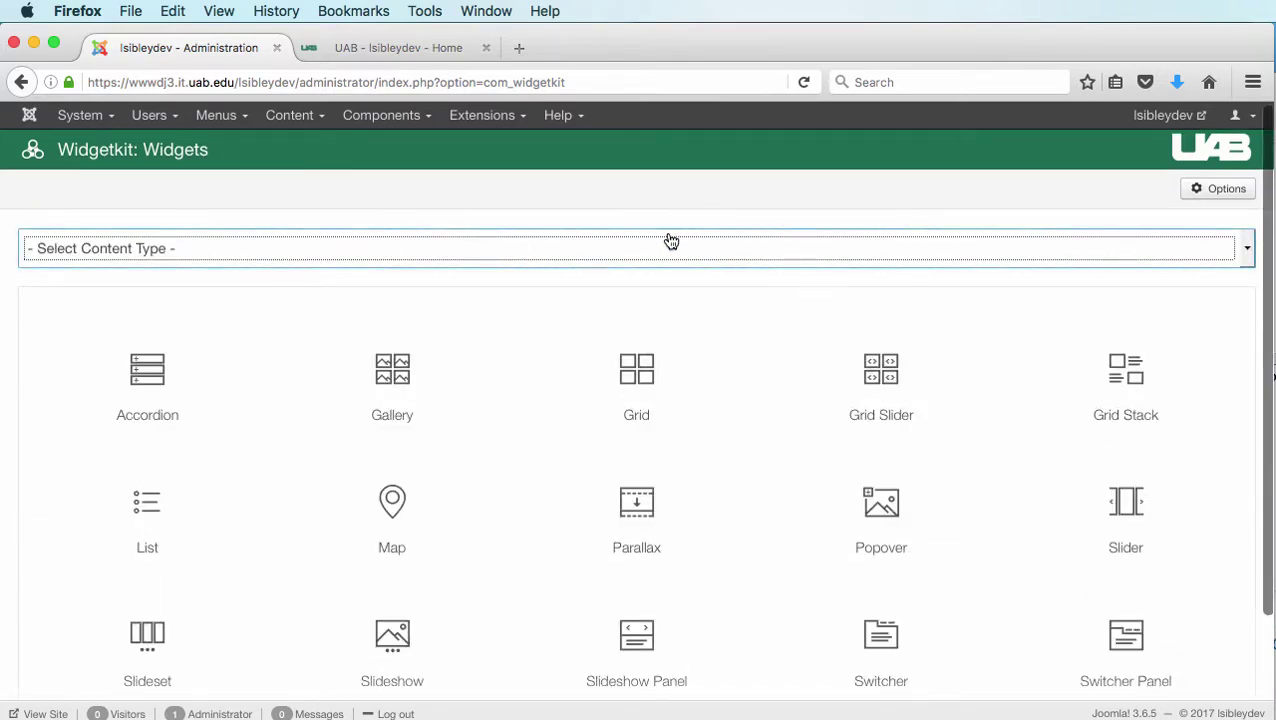
click(397, 377)
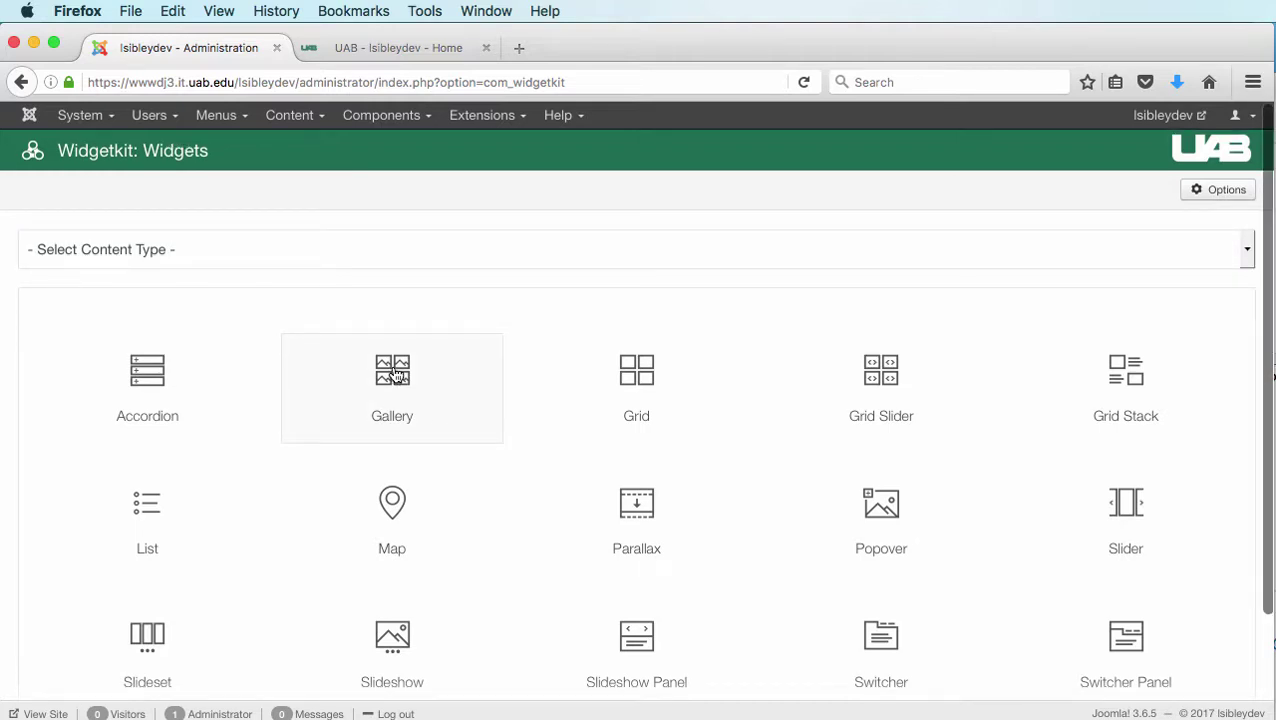
click(248, 251)
click(205, 298)
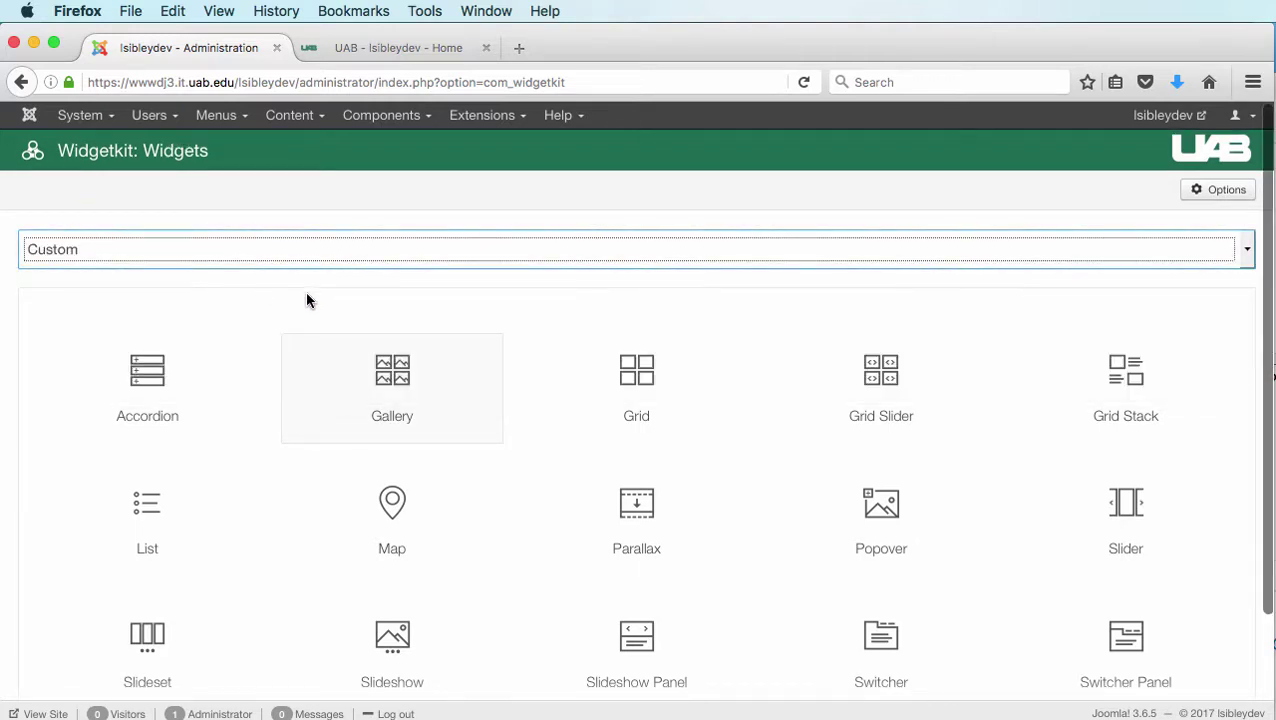
scroll(416, 360, down, 2)
click(49, 666)
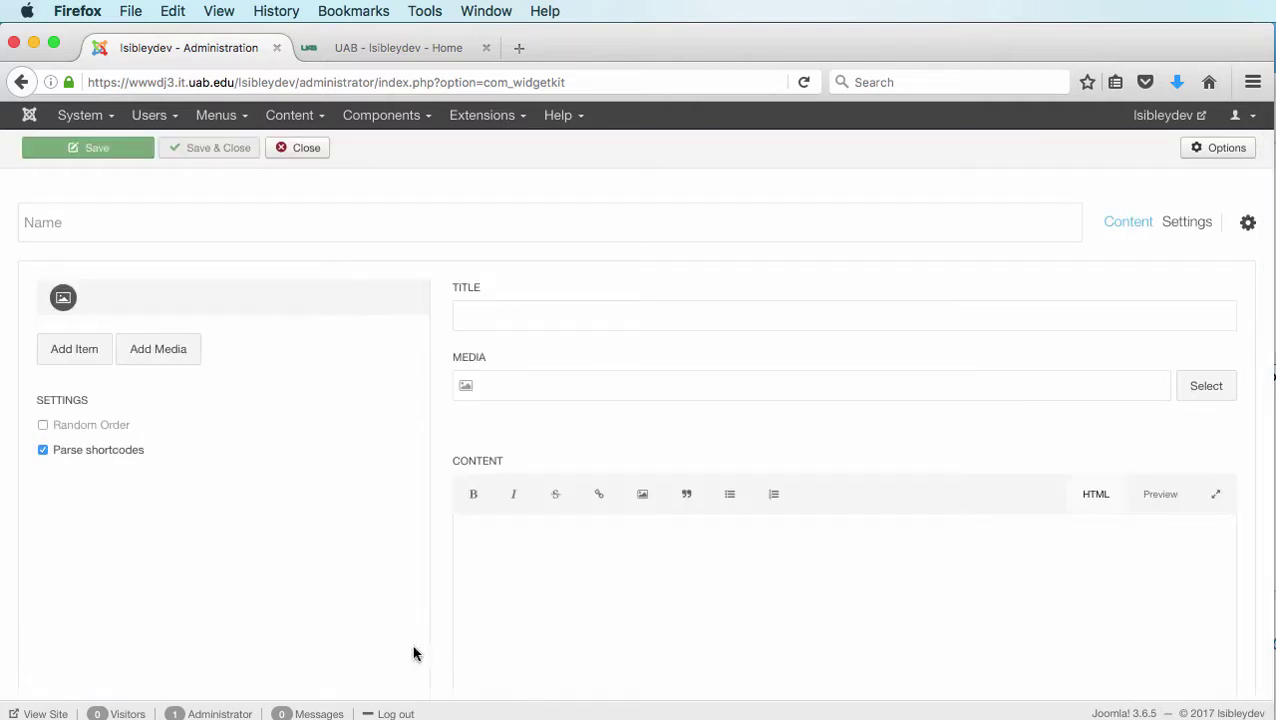
Add all images from the areas folder as gallery items through Pick Media.
click(158, 350)
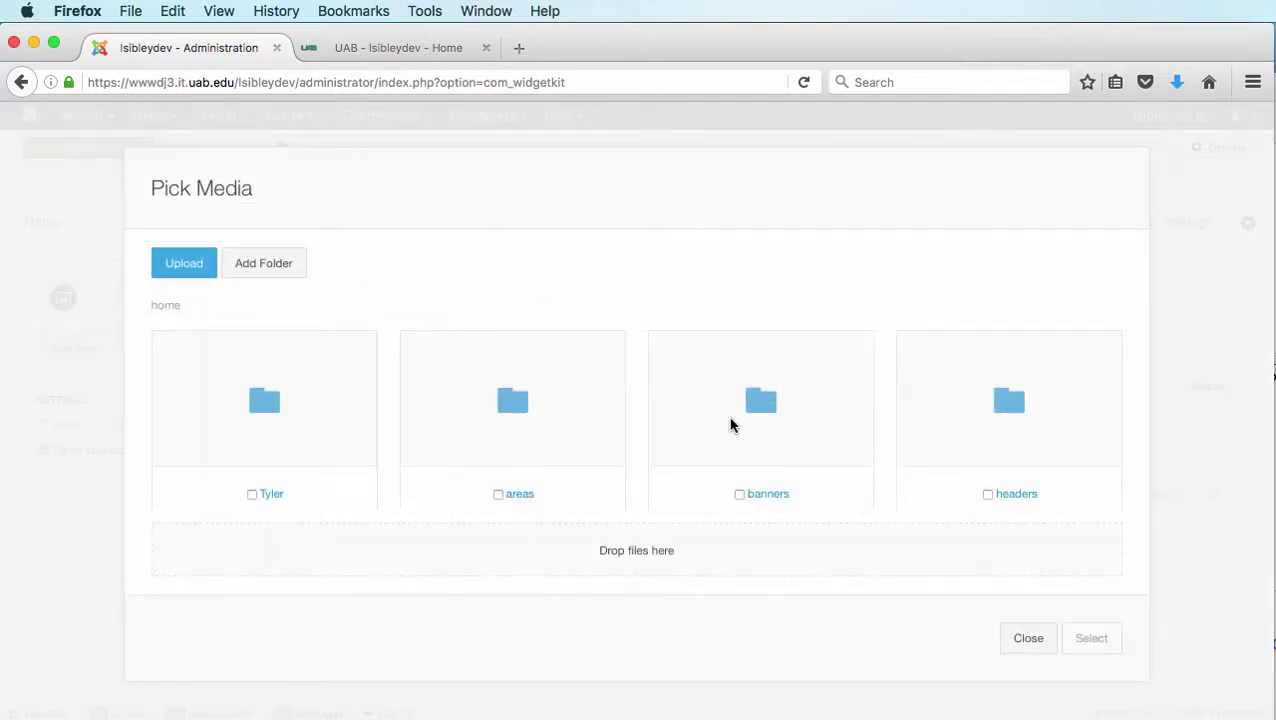
click(497, 495)
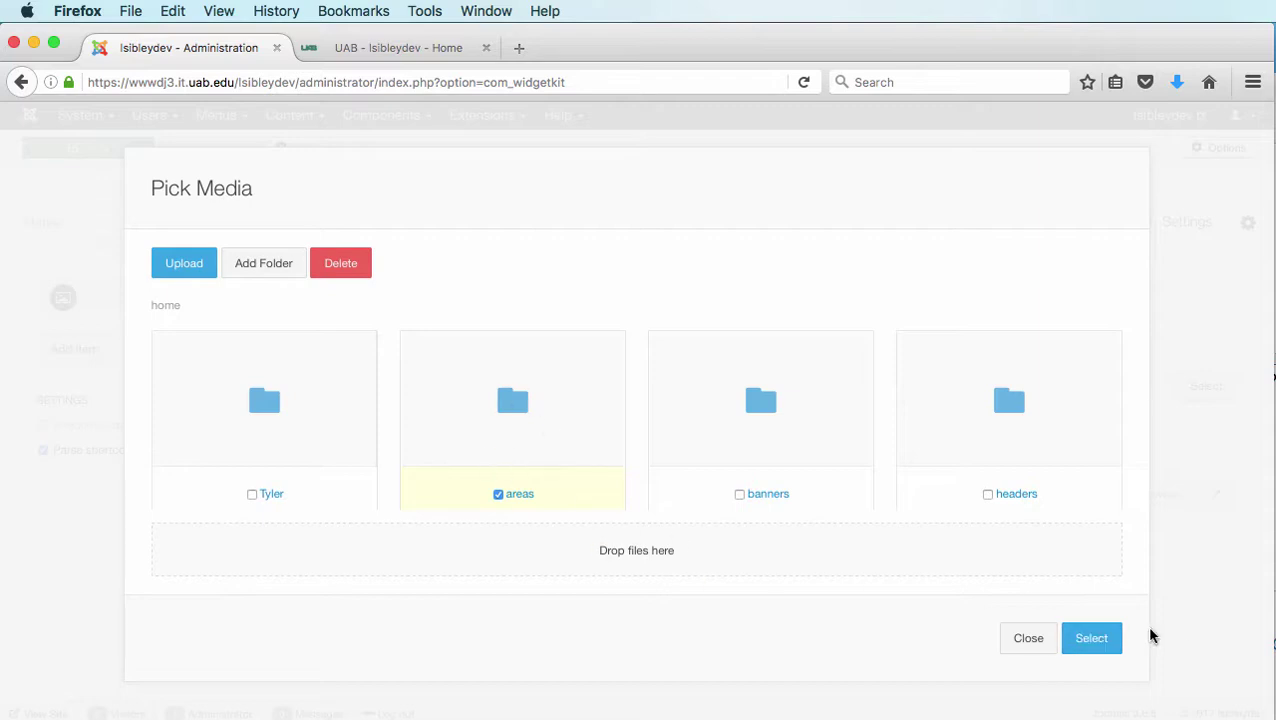
click(1100, 638)
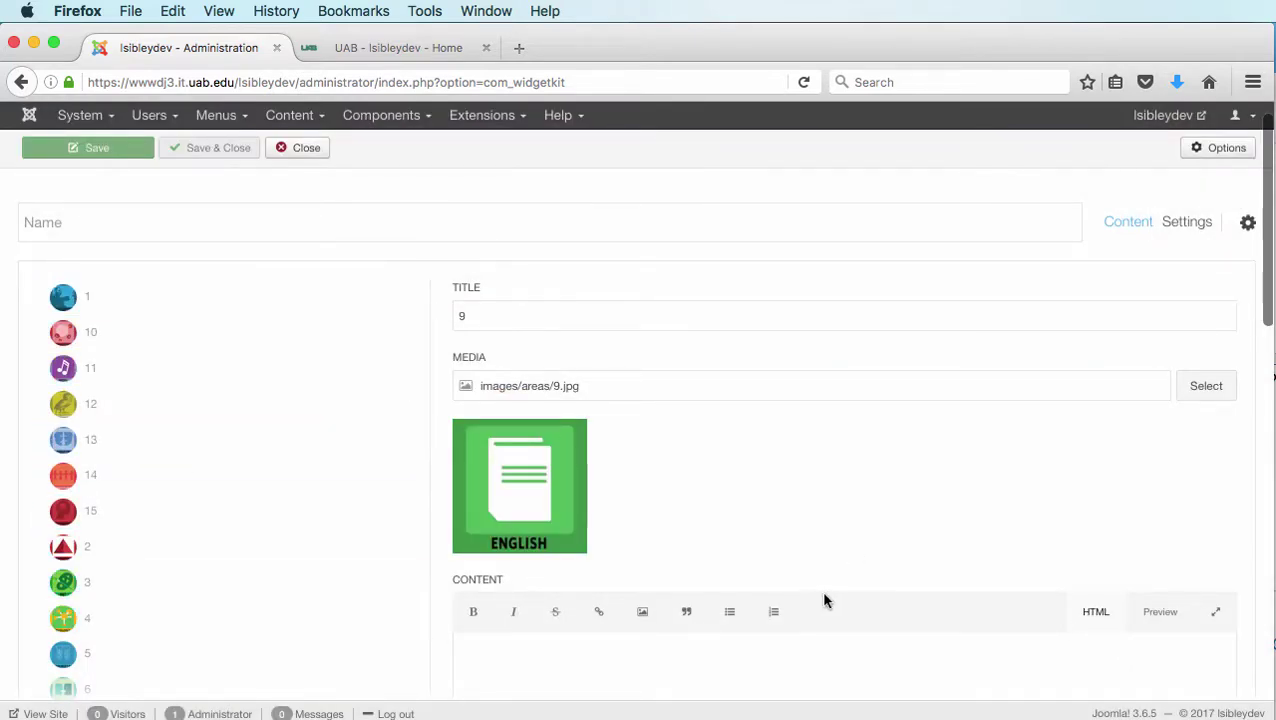
Add a Tags custom field to the gallery items in Manage Fields.
scroll(997, 582, down, 15)
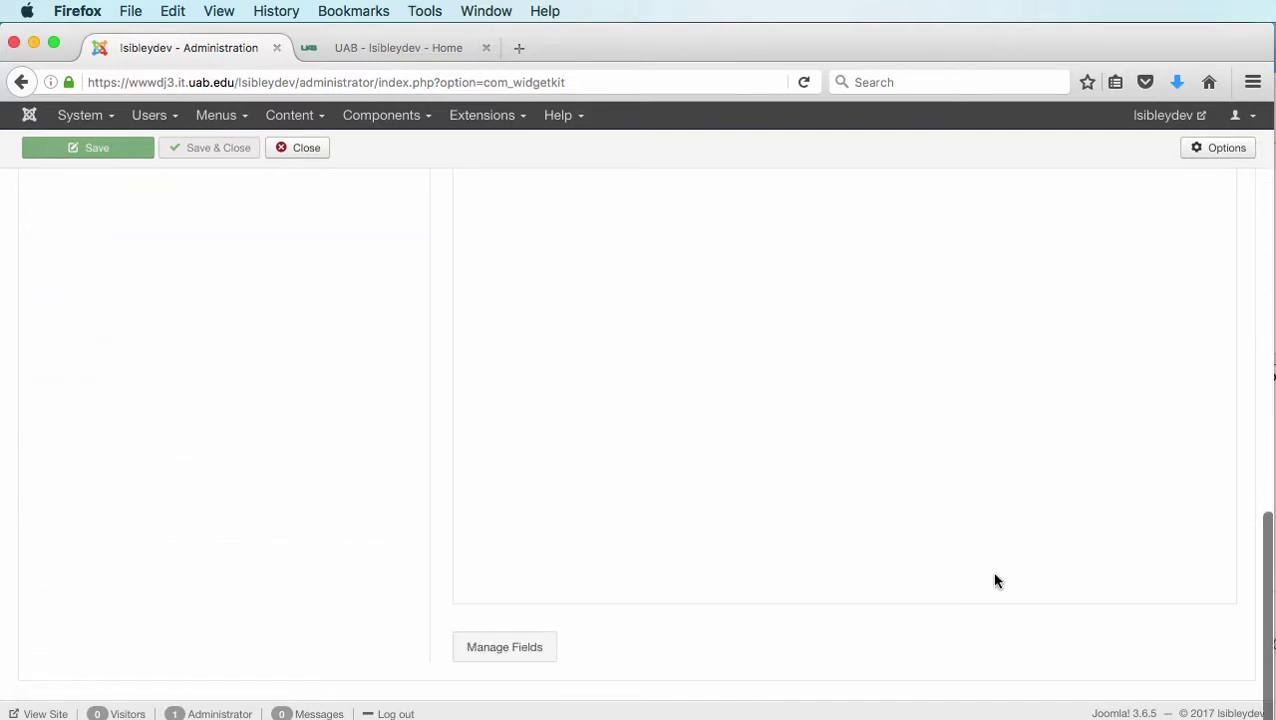
click(504, 648)
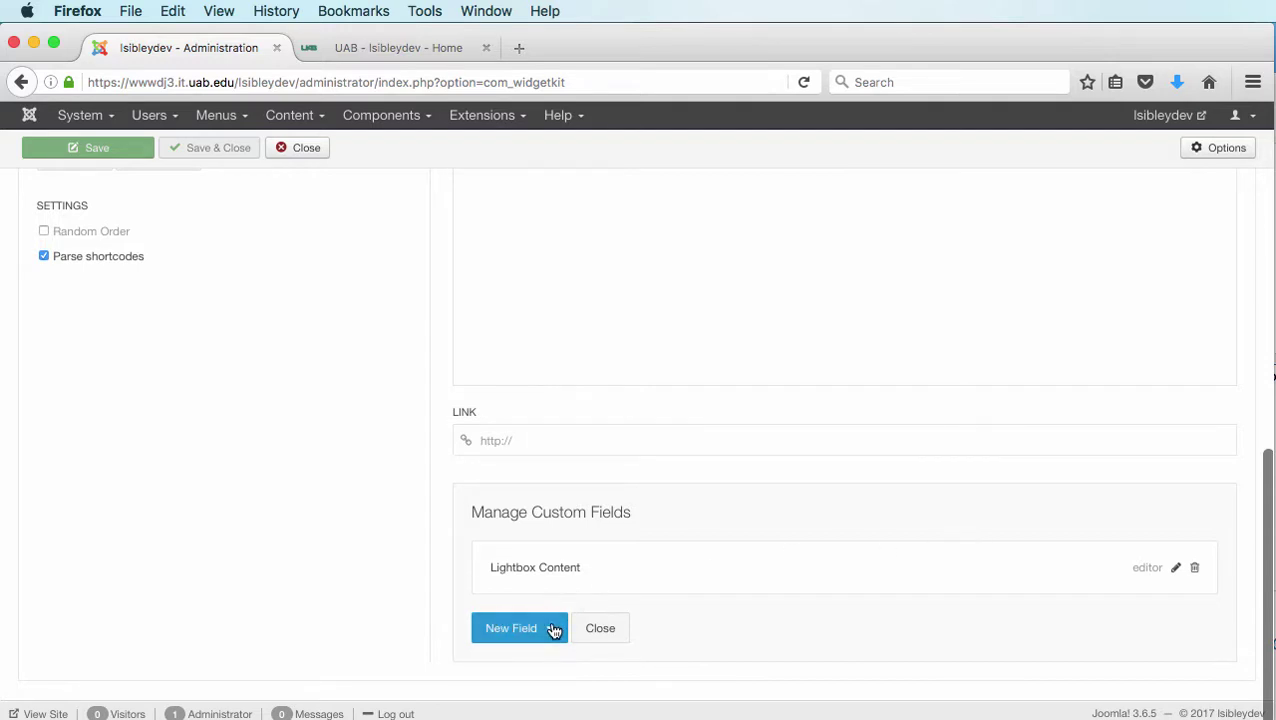
click(553, 624)
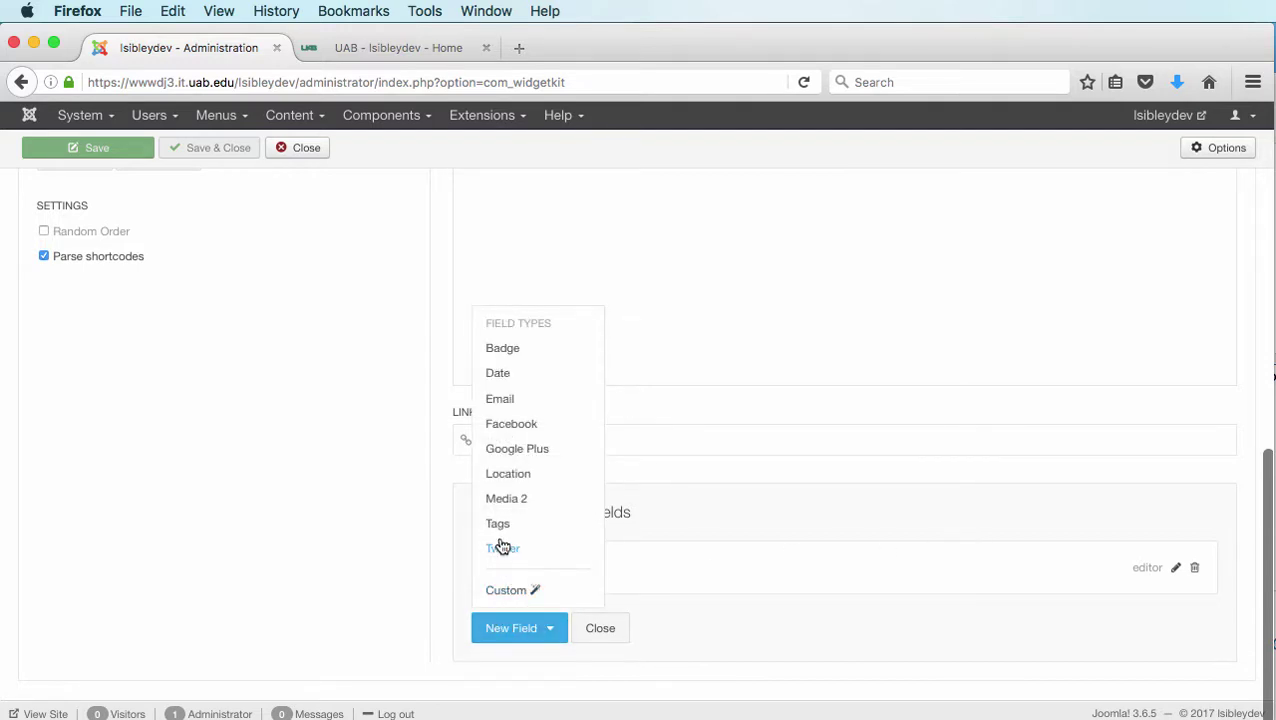
scroll(521, 510, up, 3)
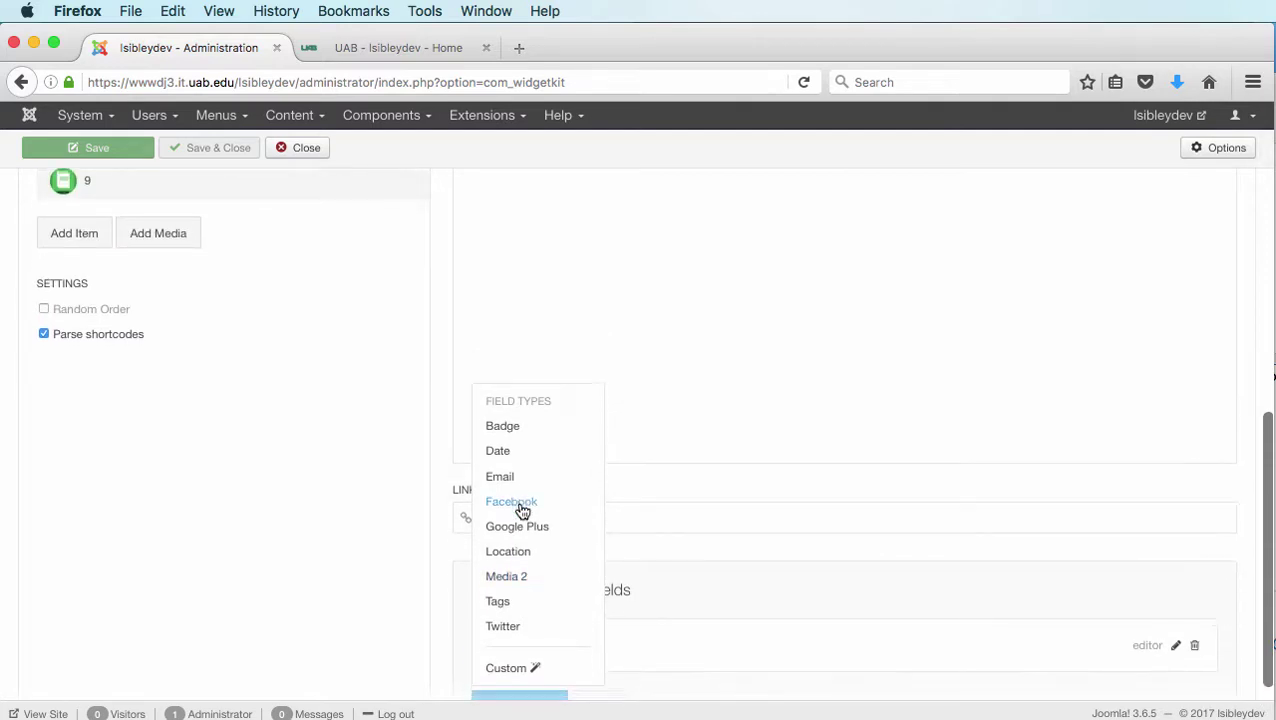
scroll(521, 515, down, 3)
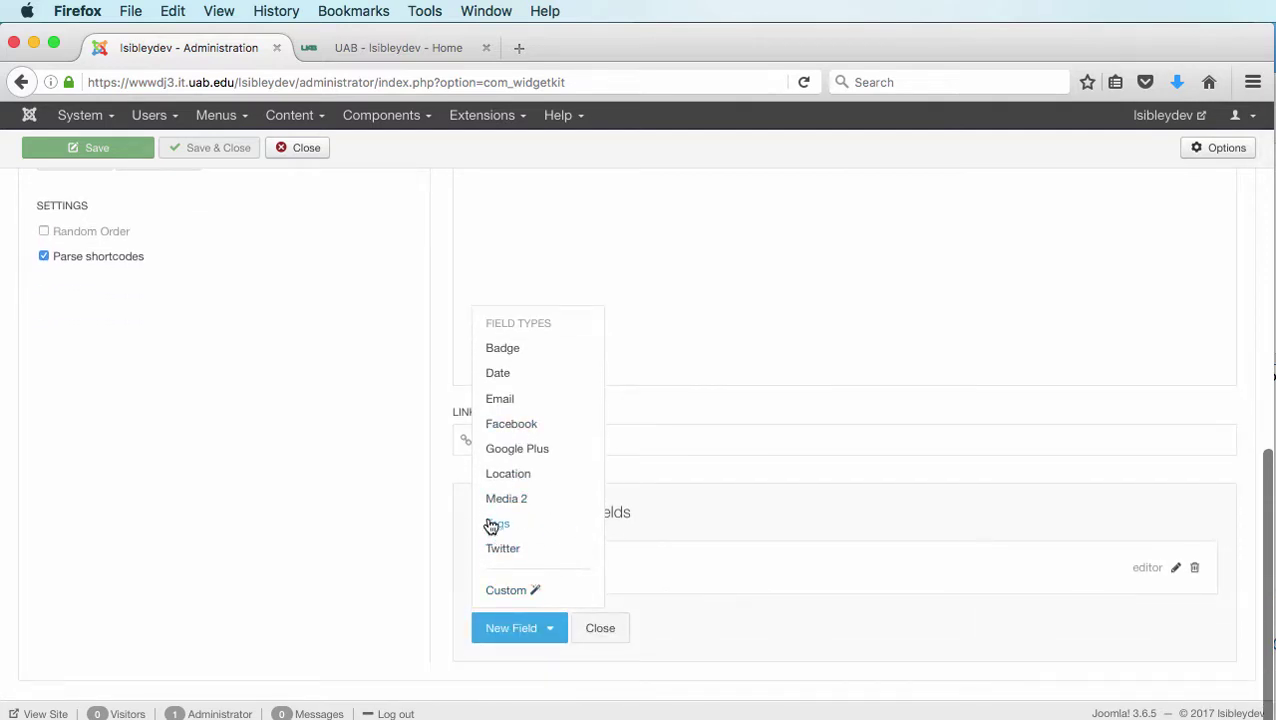
click(494, 524)
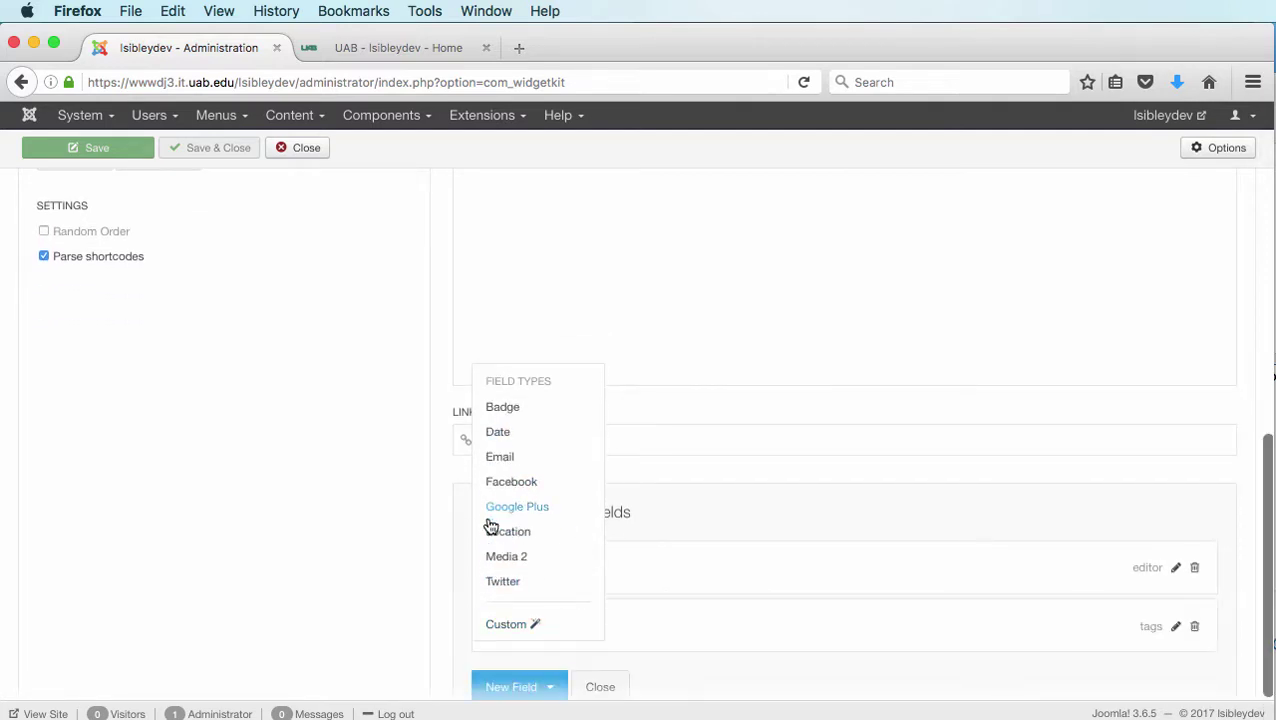
click(1027, 516)
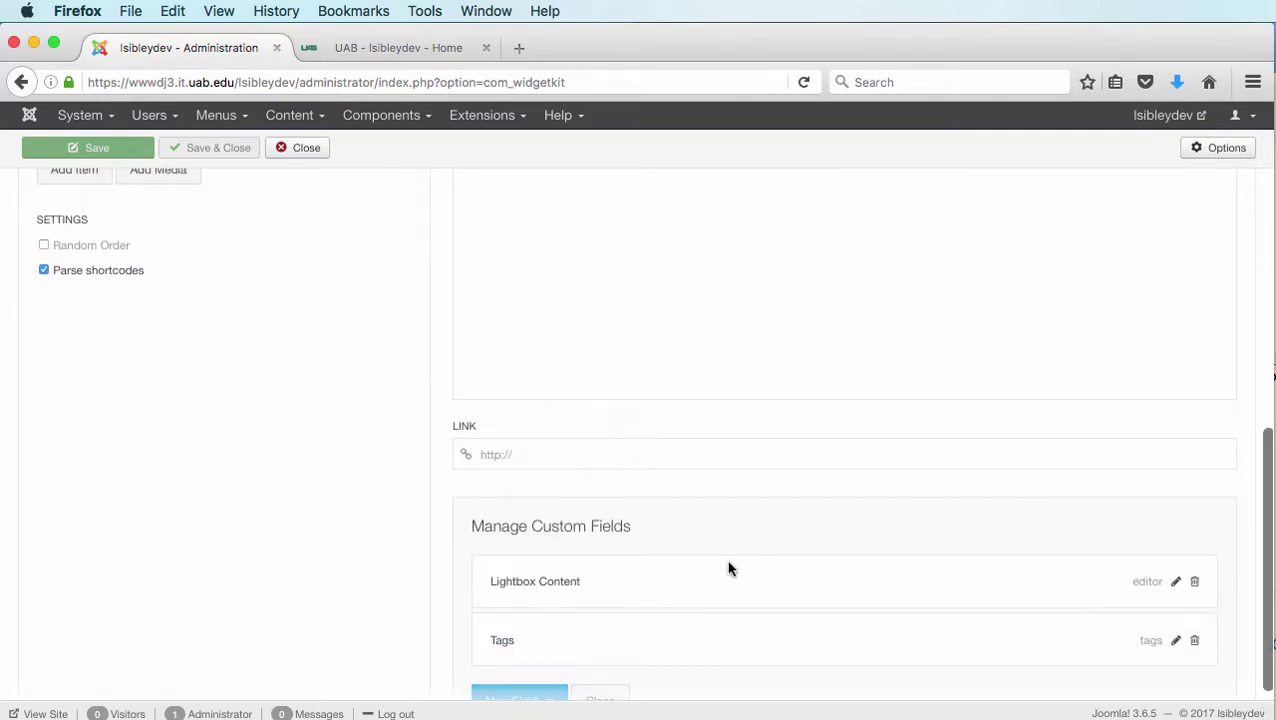
Delete the Lightbox Content field and confirm the removal.
click(1189, 582)
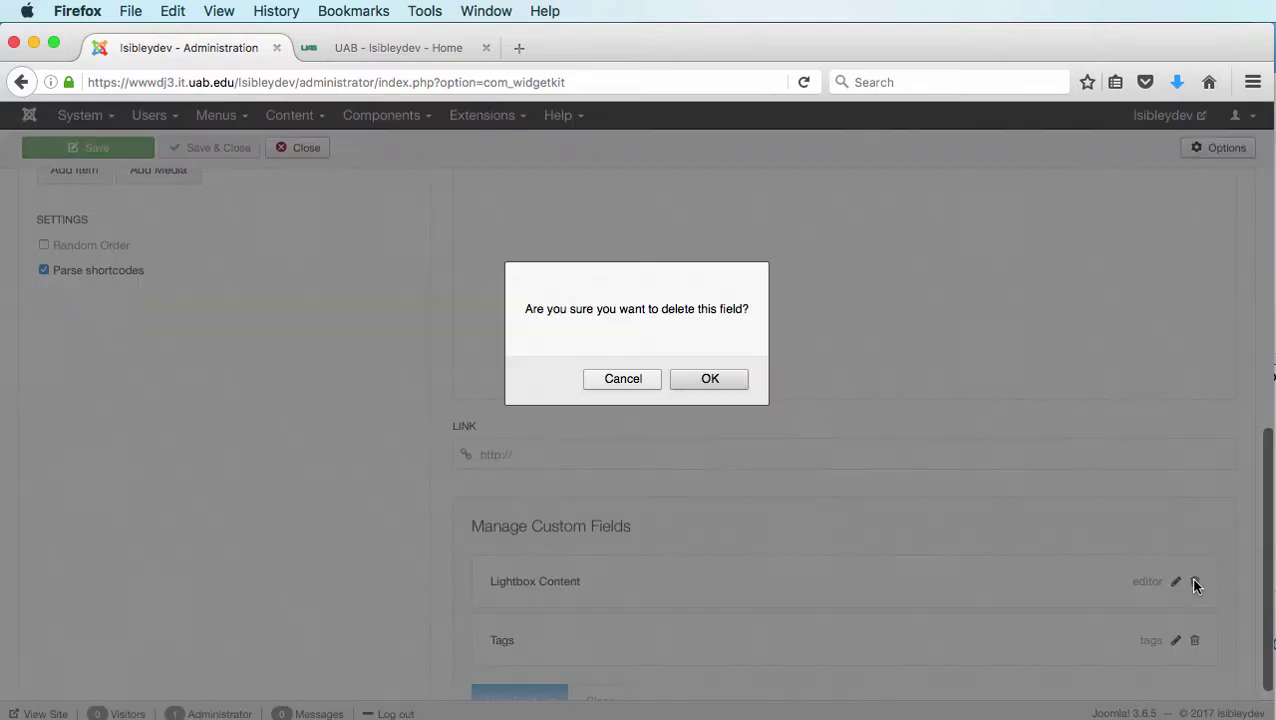
click(710, 380)
scroll(748, 510, up, 10)
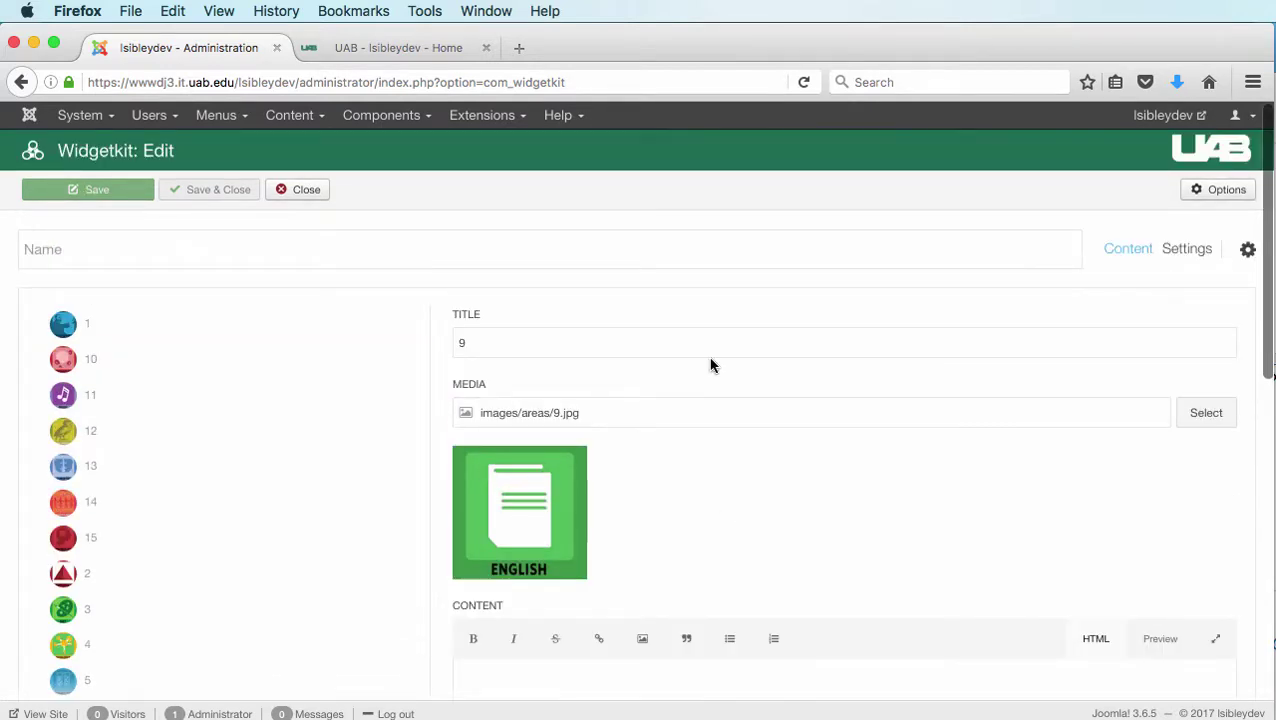
Name the widget 'Programs' and save it.
click(277, 244)
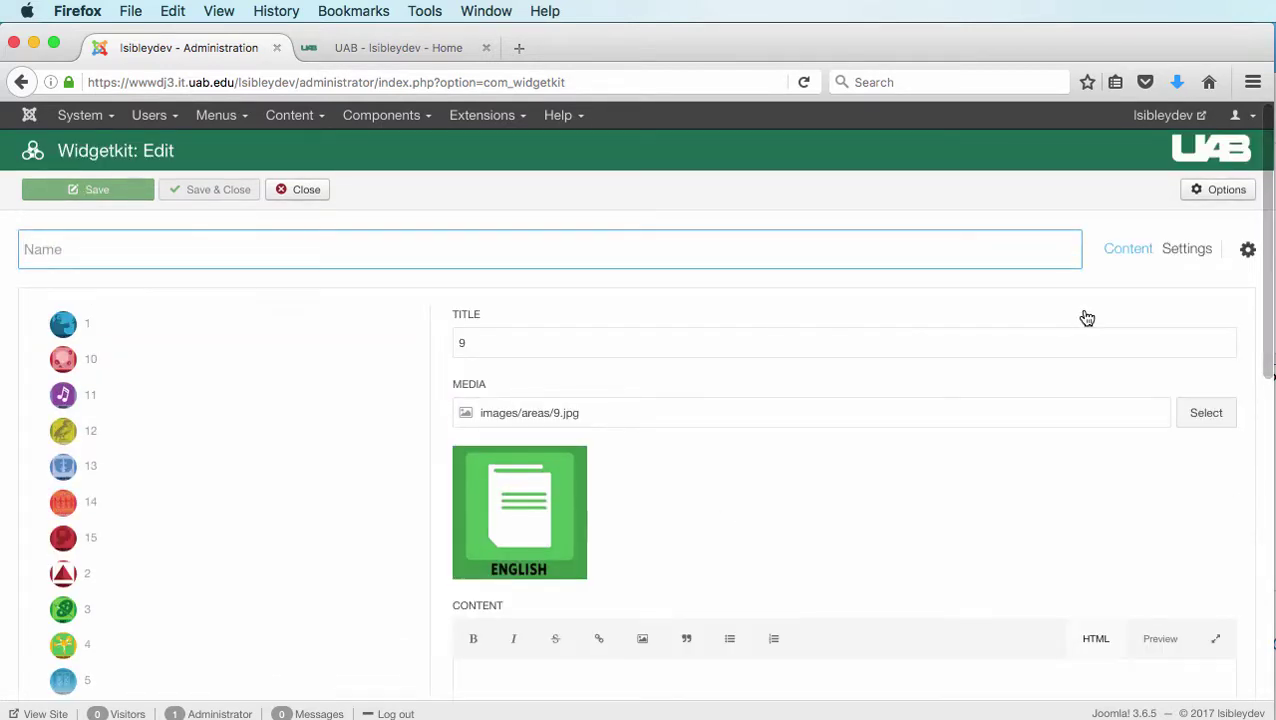
text(Programs)
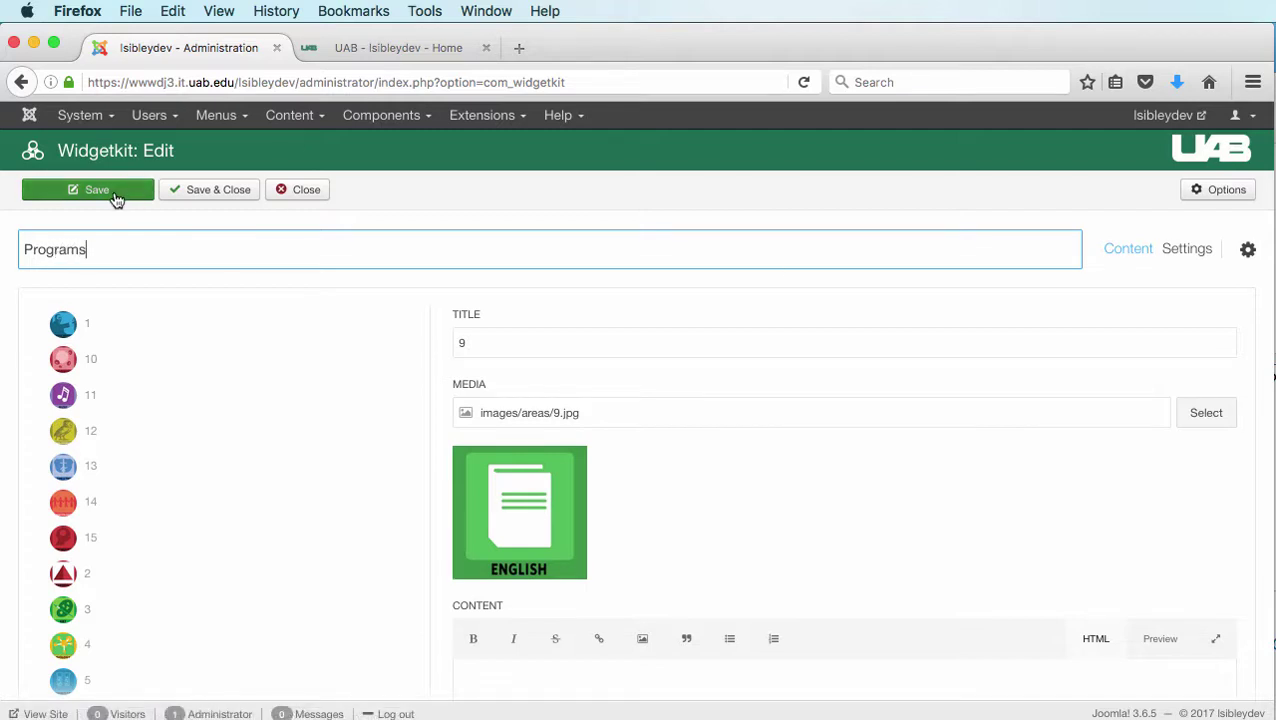
click(105, 193)
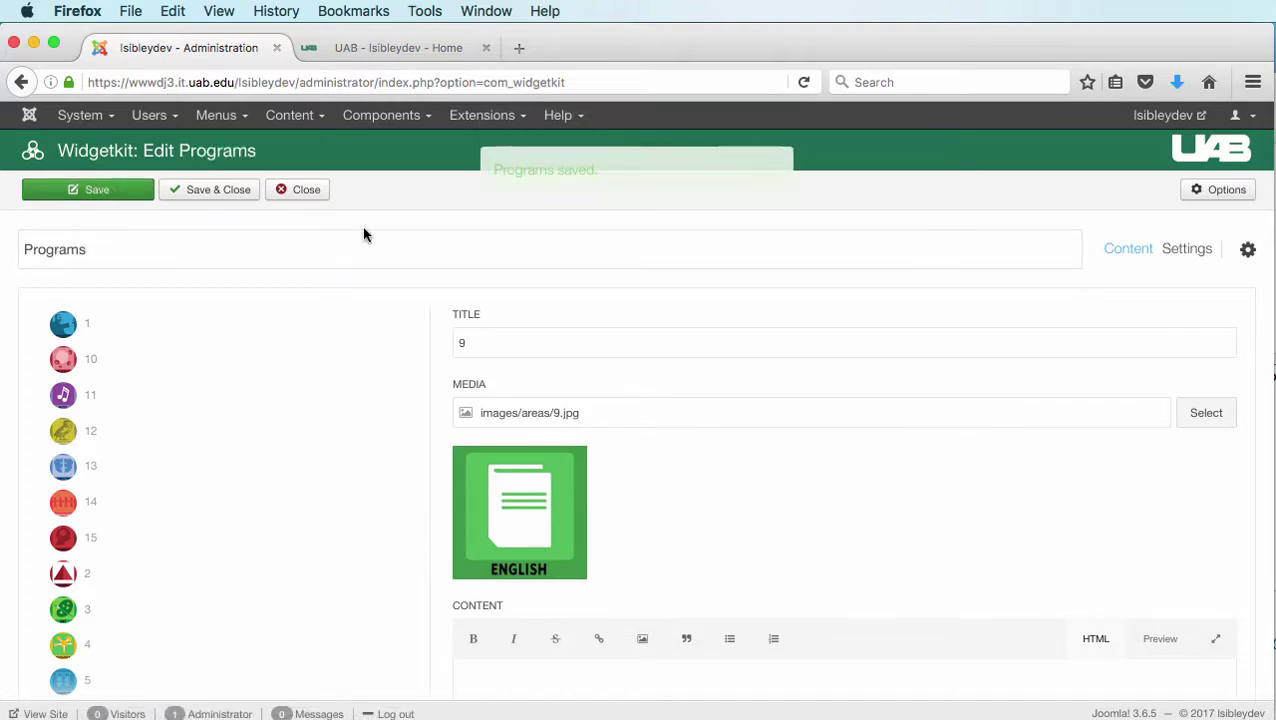
Review the Tags field settings and close the custom field manager.
scroll(645, 310, down, 5)
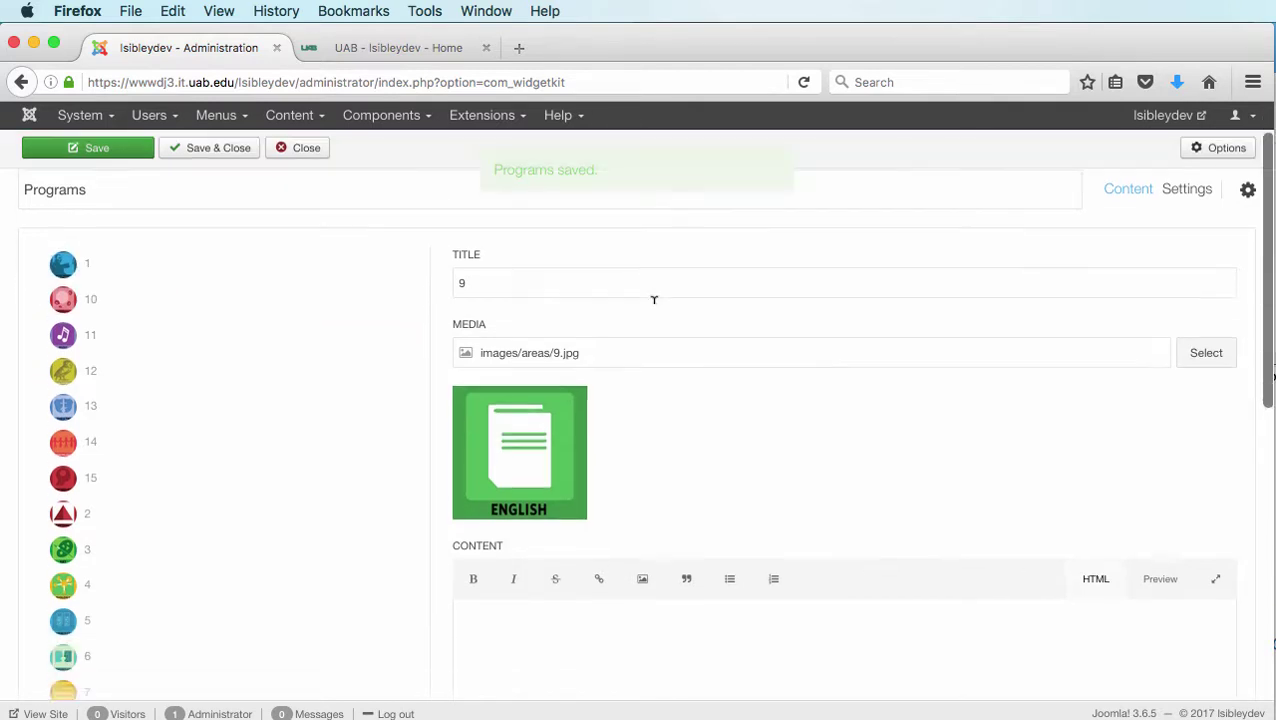
scroll(655, 311, down, 10)
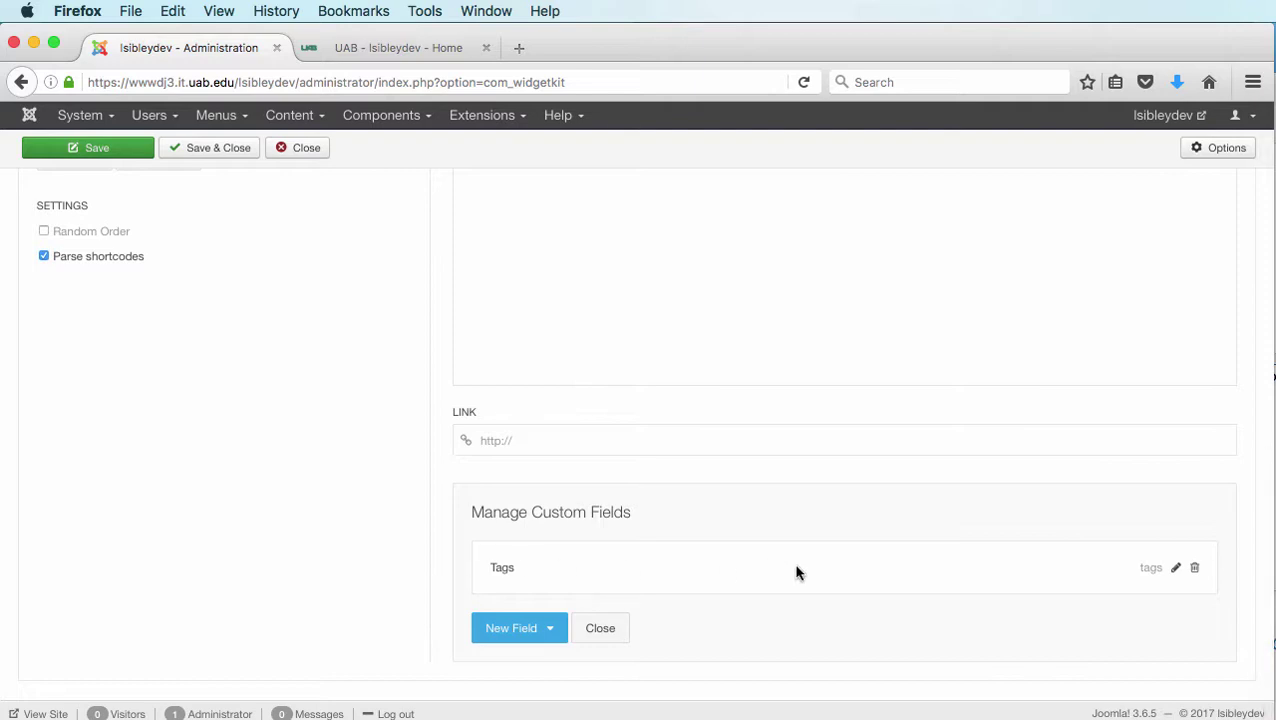
scroll(1034, 565, up, 4)
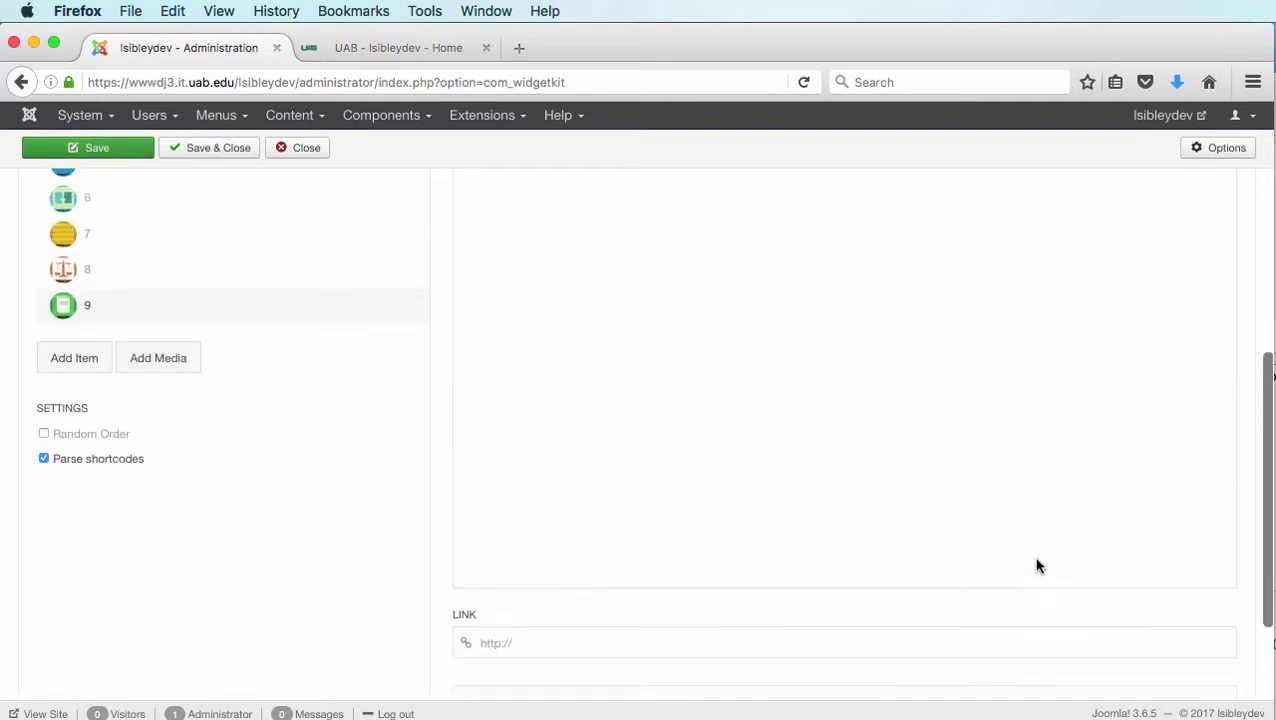
scroll(1005, 570, up, 9)
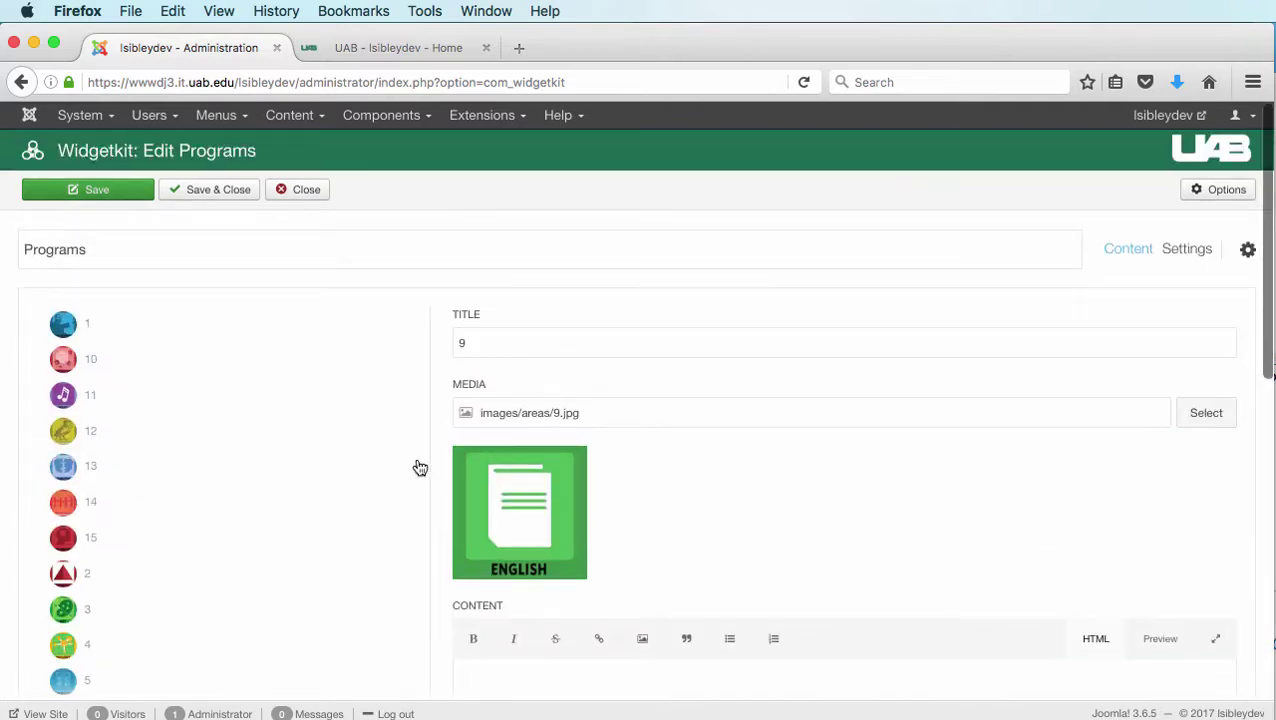
click(105, 333)
scroll(974, 505, down, 10)
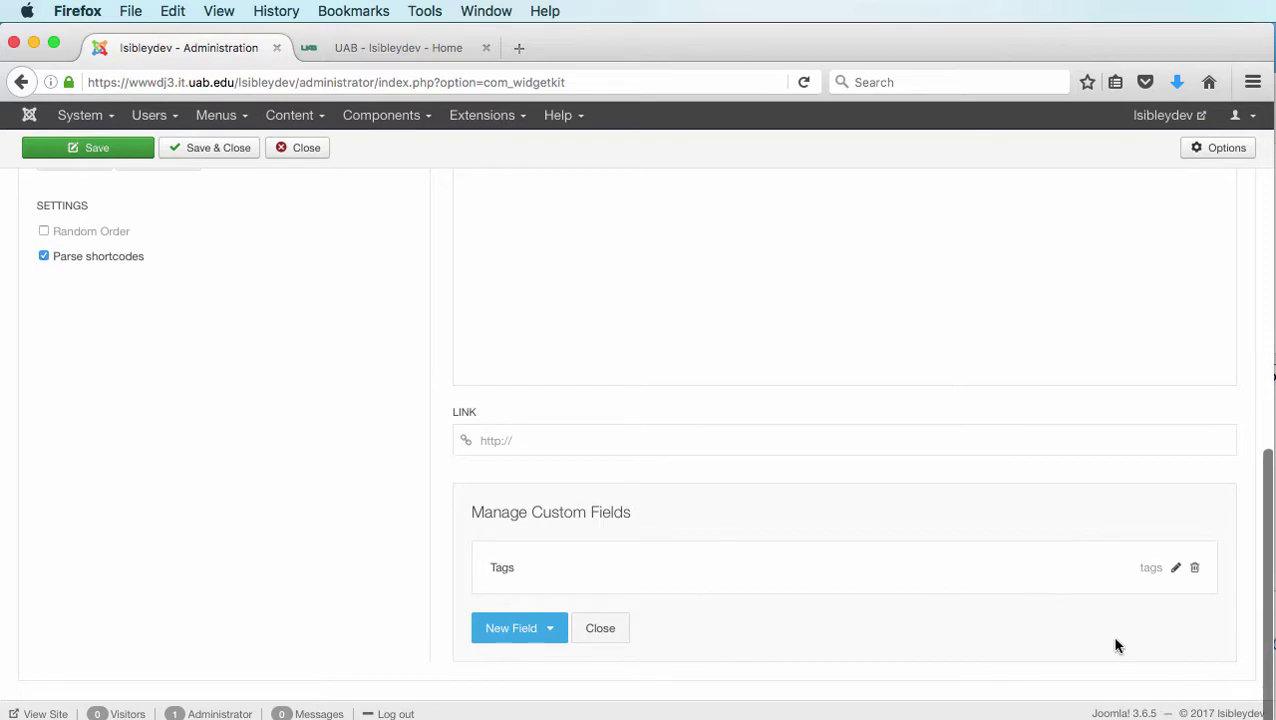
click(1175, 567)
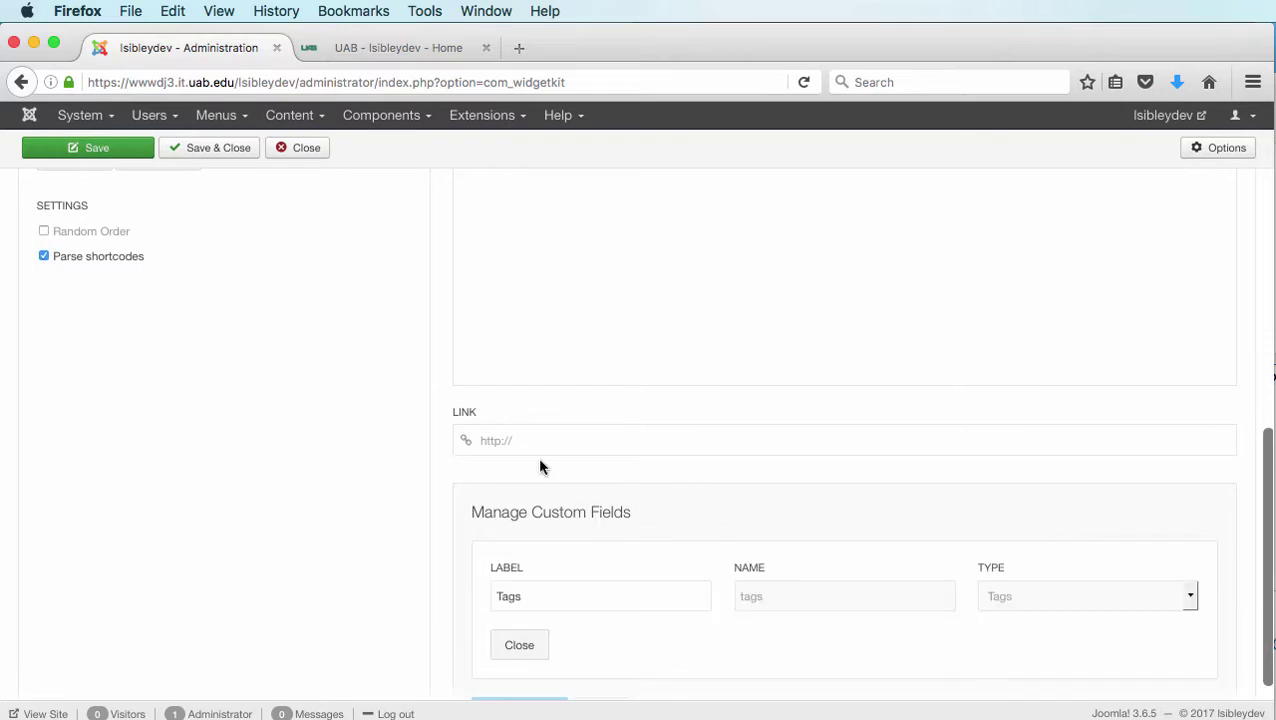
click(516, 647)
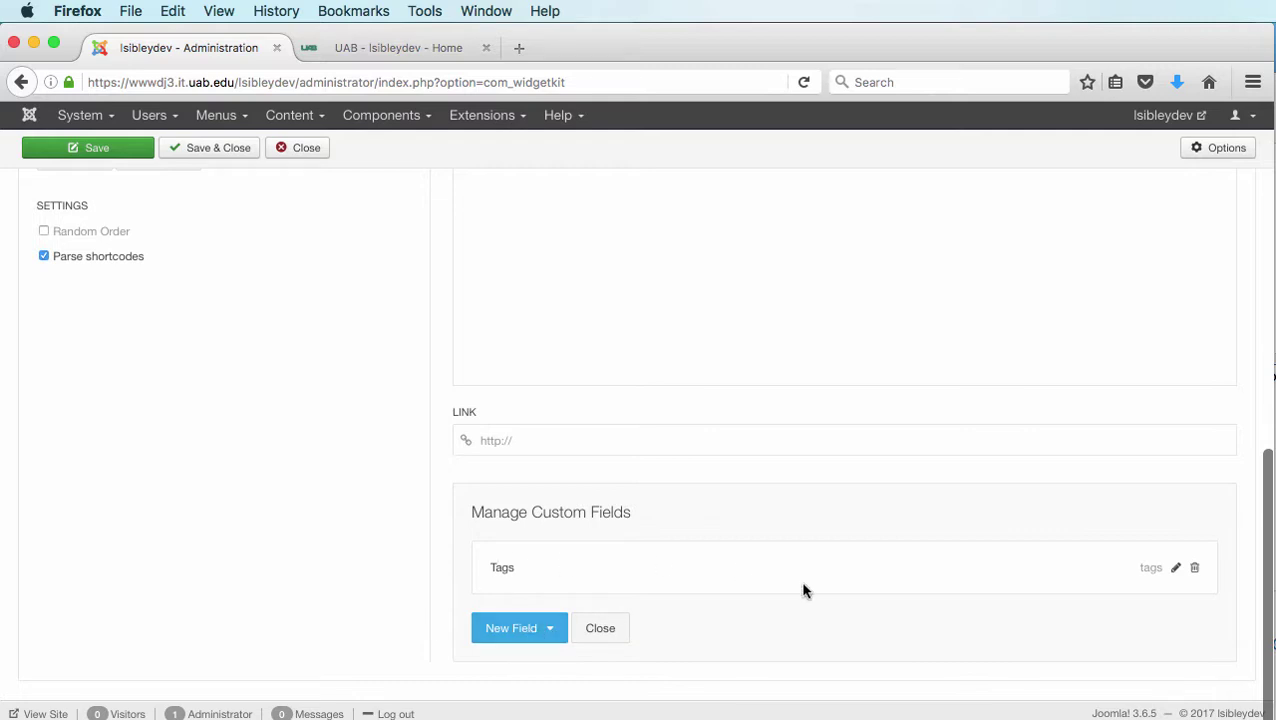
click(596, 632)
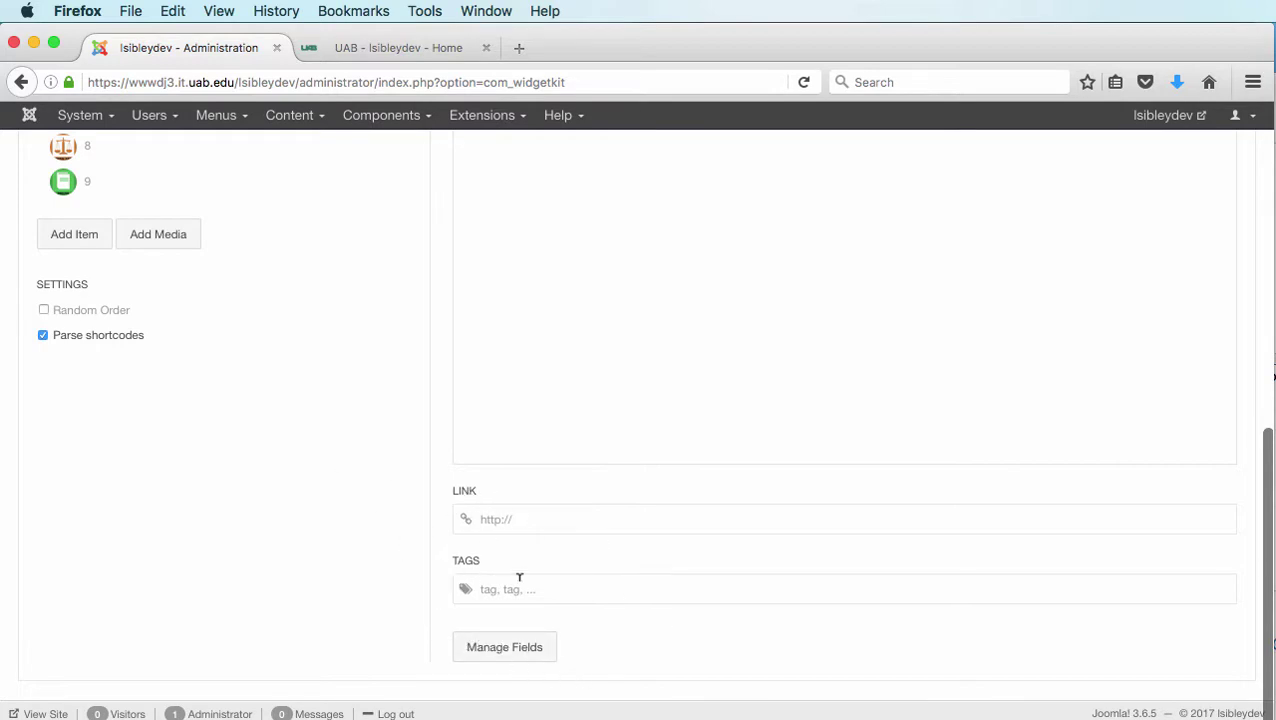
Tag item 1 as online using the suggested tag.
scroll(655, 578, up, 10)
click(173, 314)
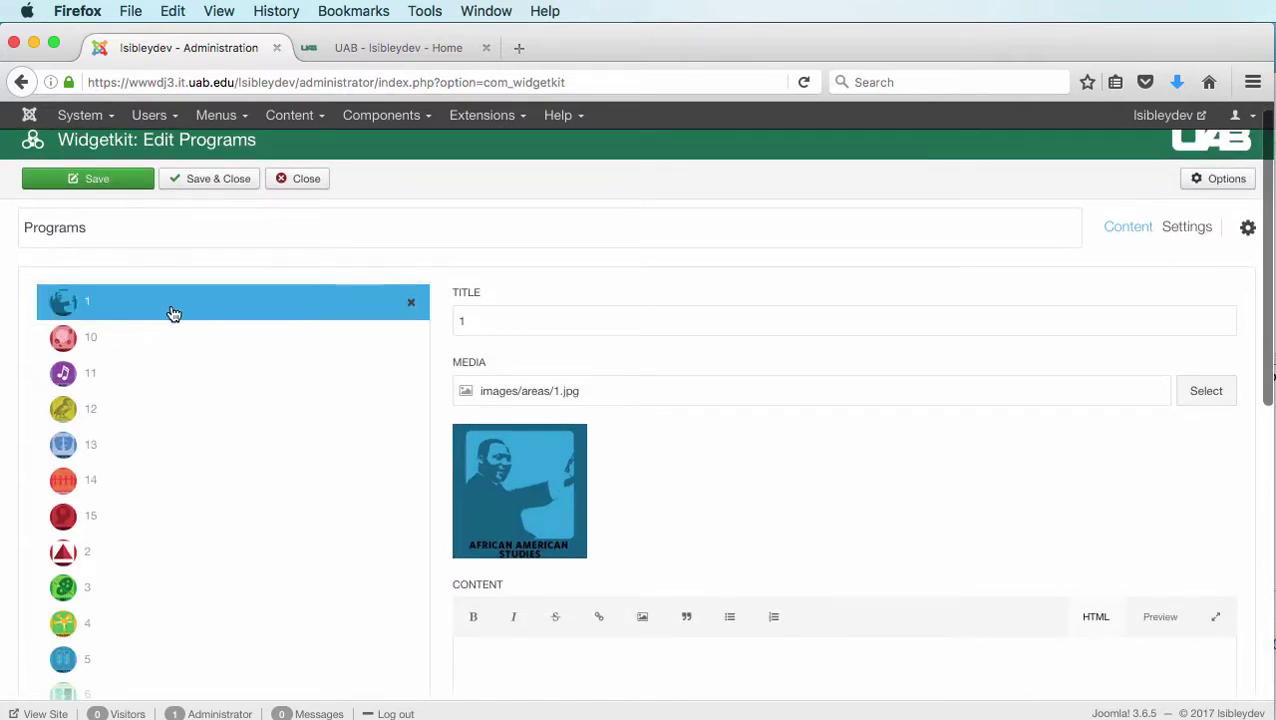
scroll(743, 570, down, 8)
scroll(37, 373, up, 8)
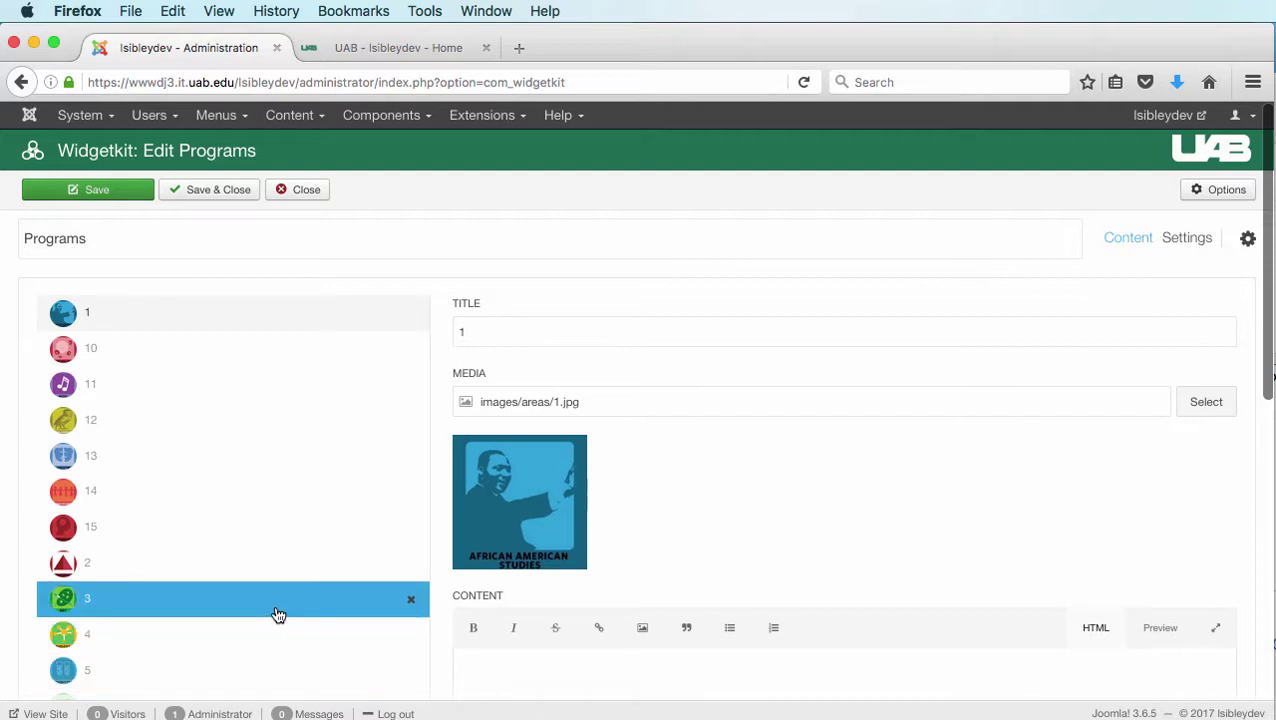
scroll(336, 563, down, 8)
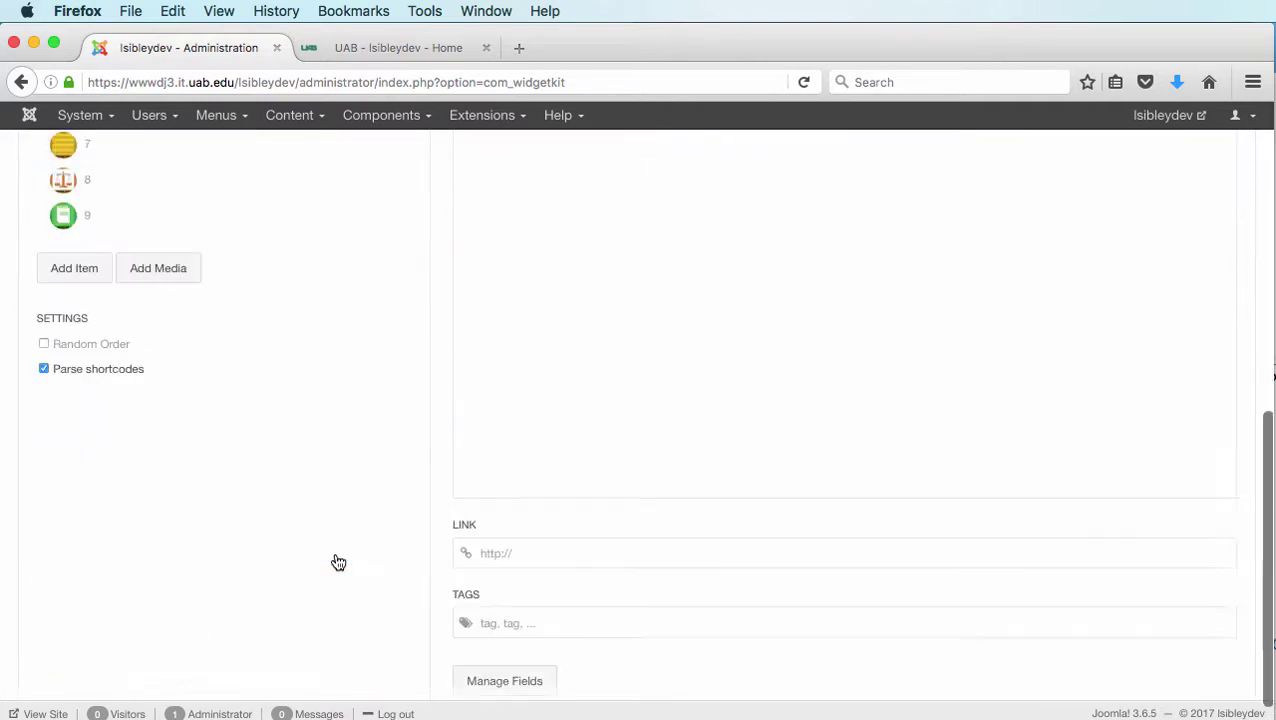
scroll(338, 563, down, 1)
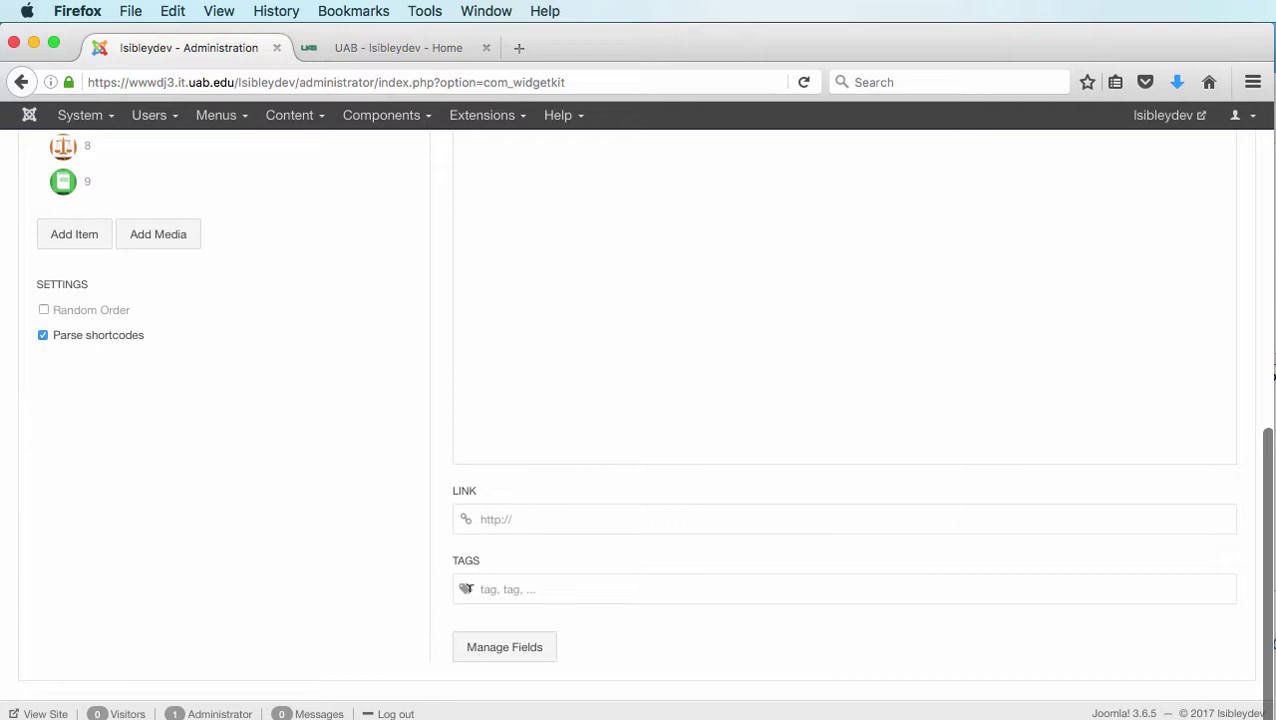
click(470, 588)
text(online)
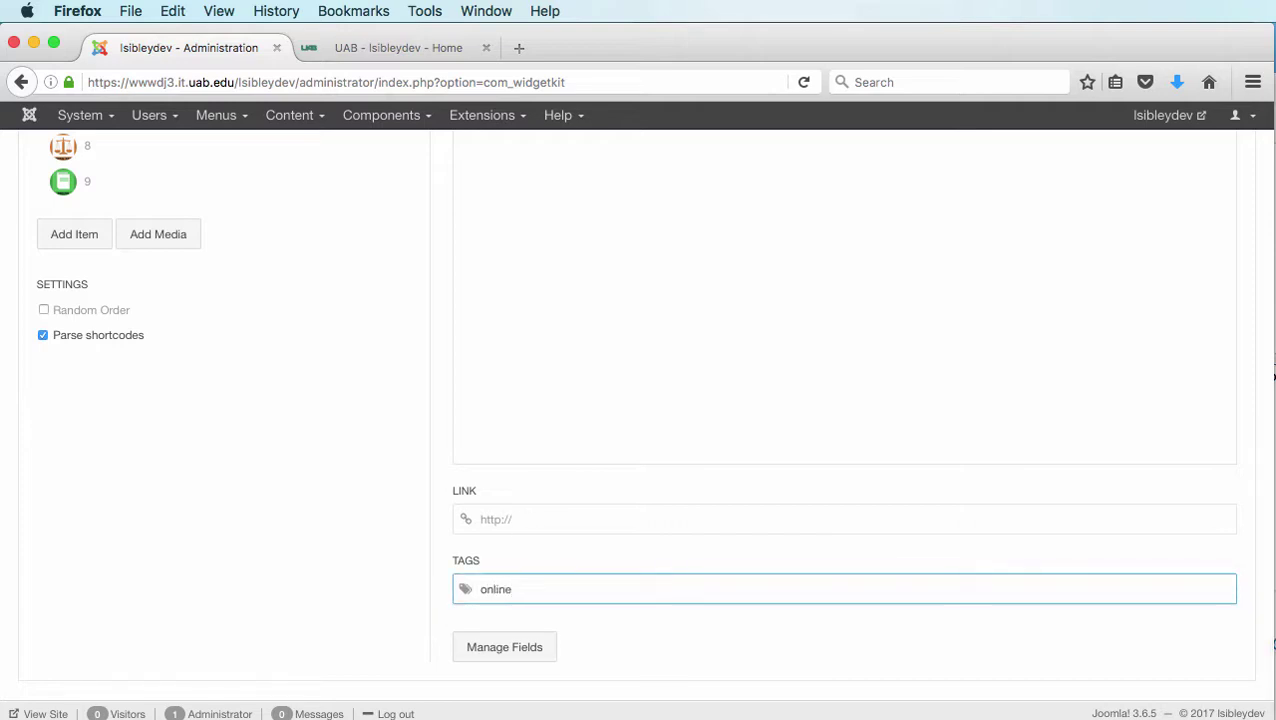
double_click(468, 580)
Enter the online tag for items 11 and 9.
scroll(438, 465, up, 5)
scroll(438, 465, up, 5)
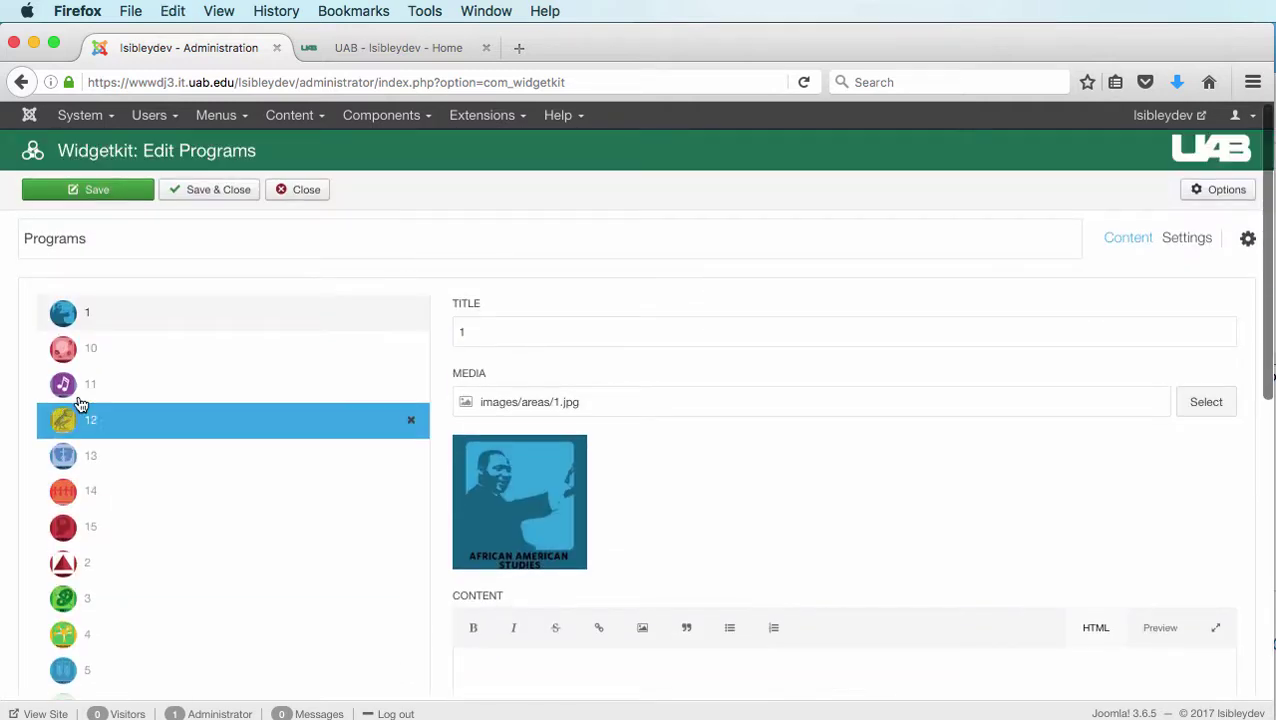
click(114, 387)
scroll(616, 457, down, 5)
scroll(616, 457, down, 5)
click(600, 588)
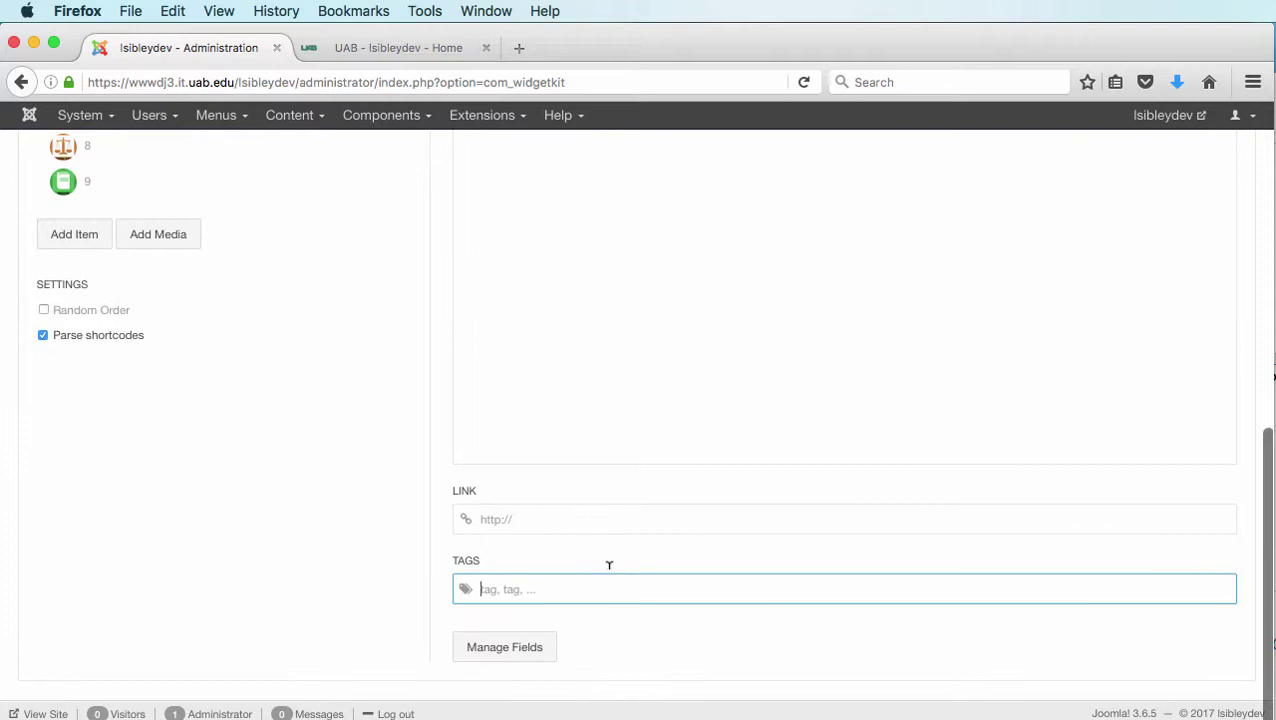
text(online)
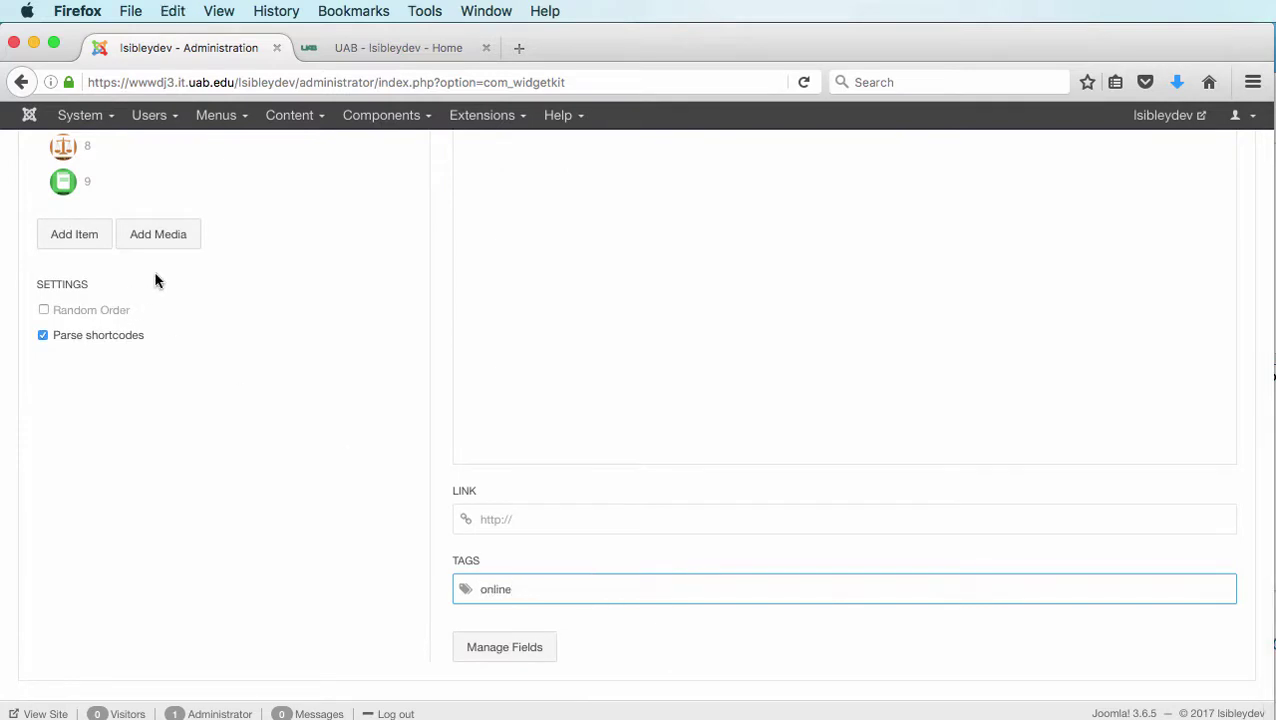
click(114, 186)
text(online)
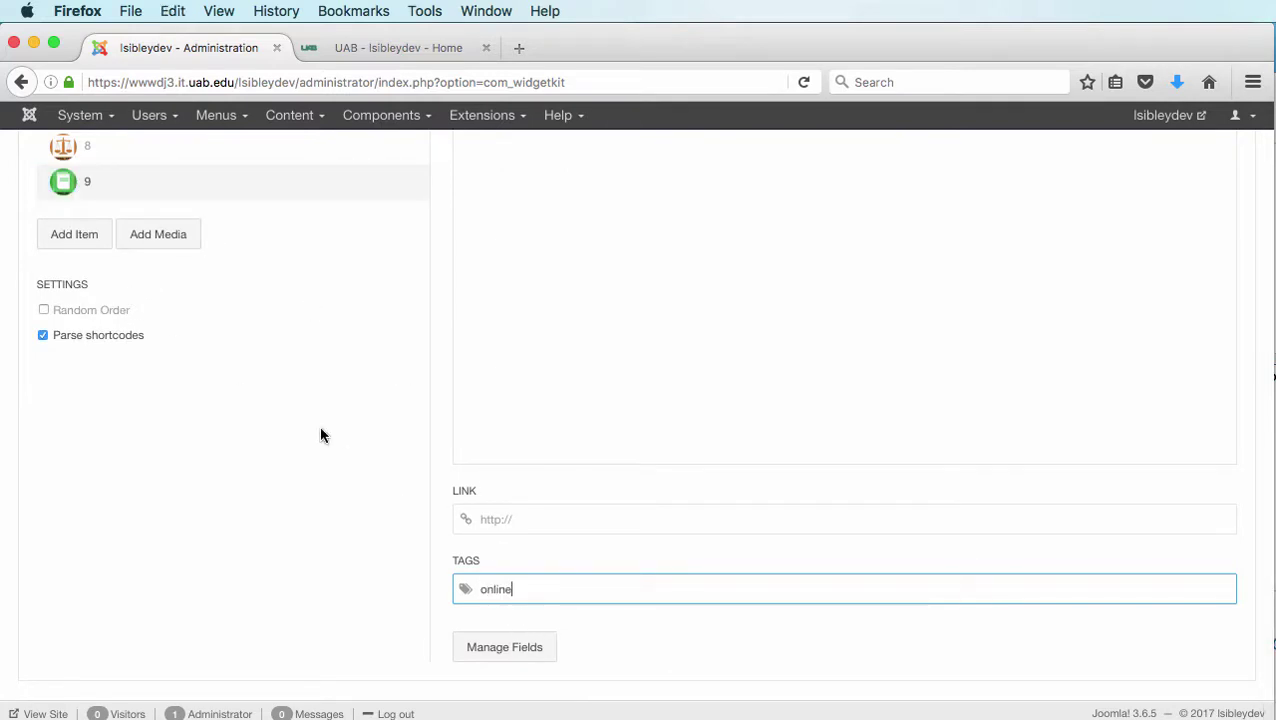
Enter the online tag for items 6 and 15.
scroll(171, 245, up, 3)
click(114, 245)
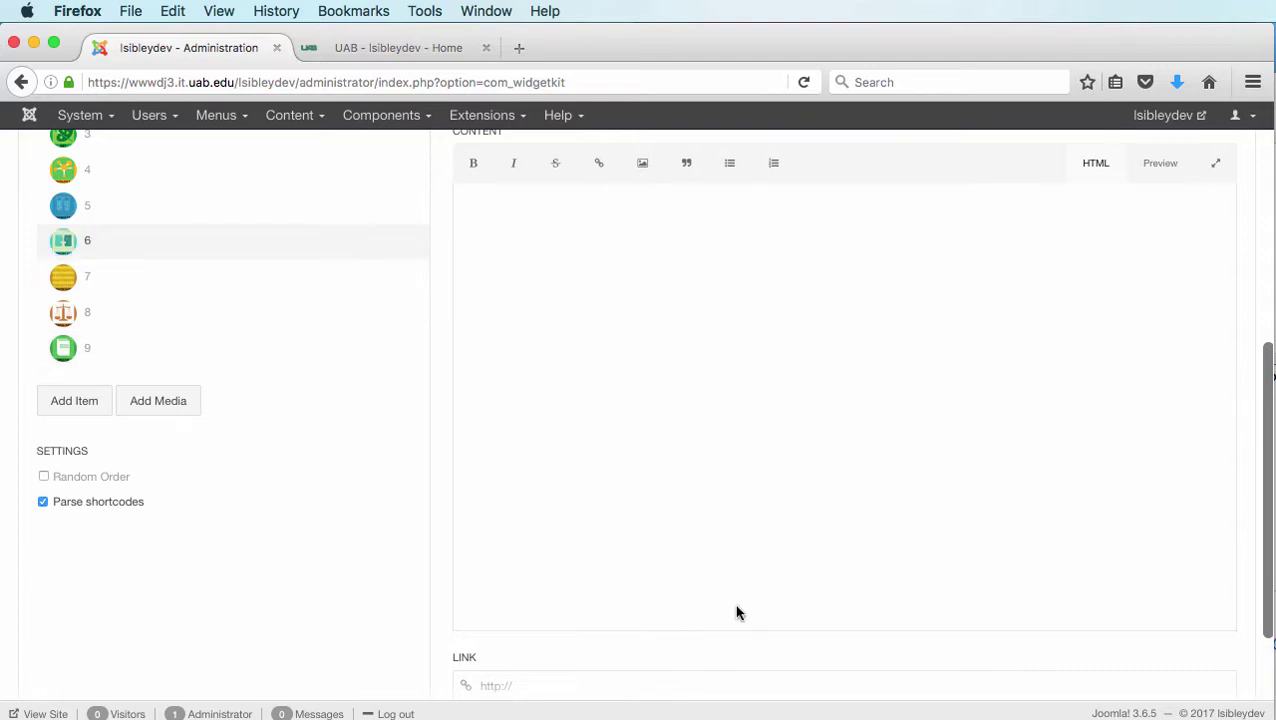
scroll(735, 609, down, 3)
click(588, 578)
text(online)
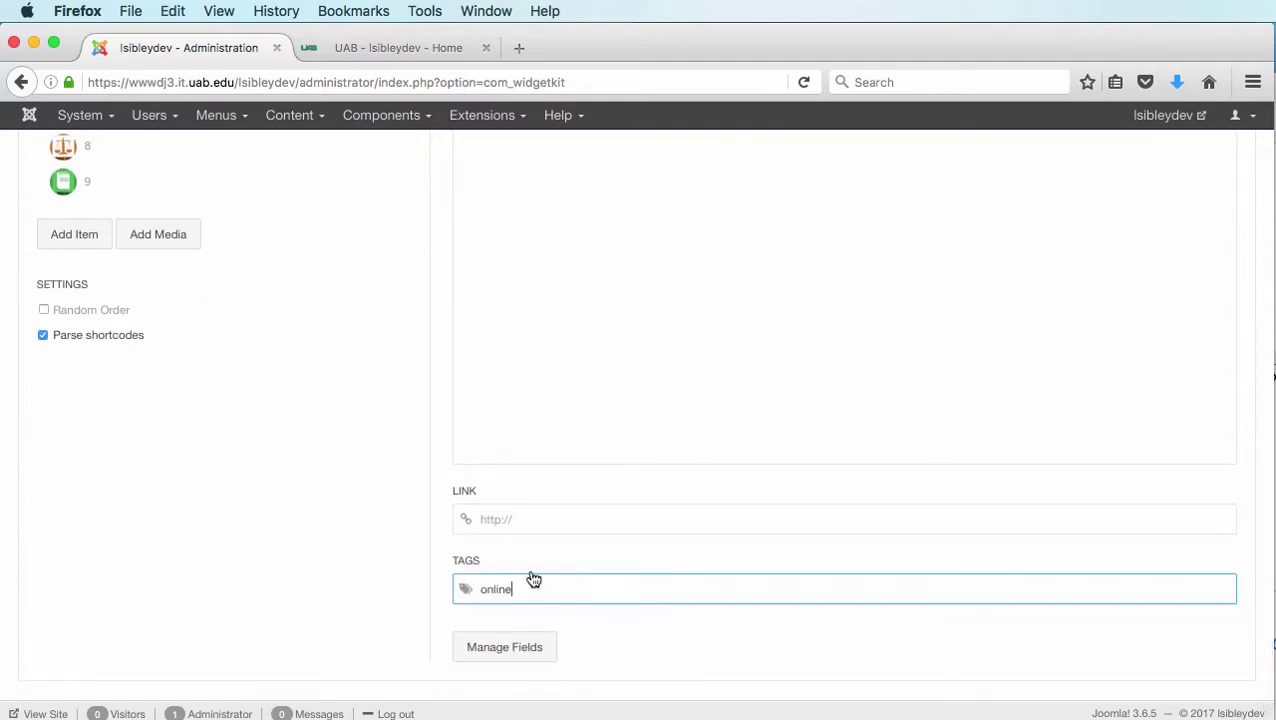
scroll(188, 384, up, 5)
click(298, 335)
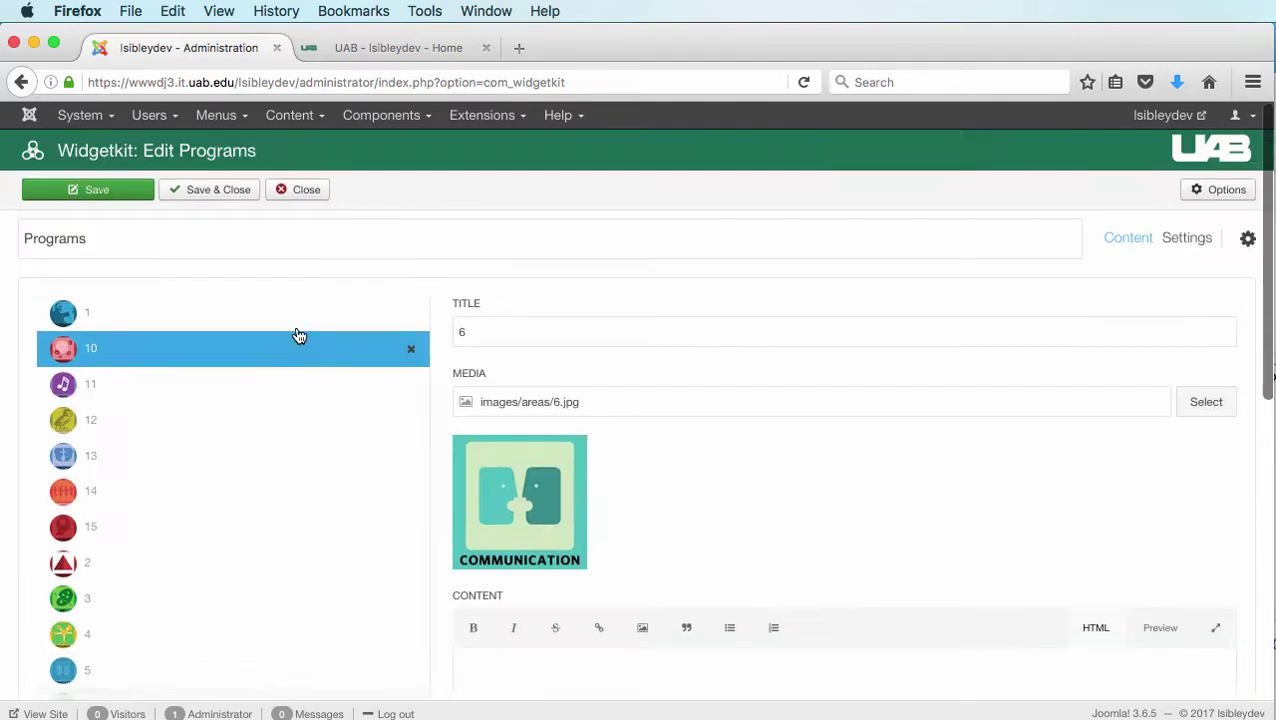
click(171, 530)
scroll(593, 575, down, 5)
click(593, 578)
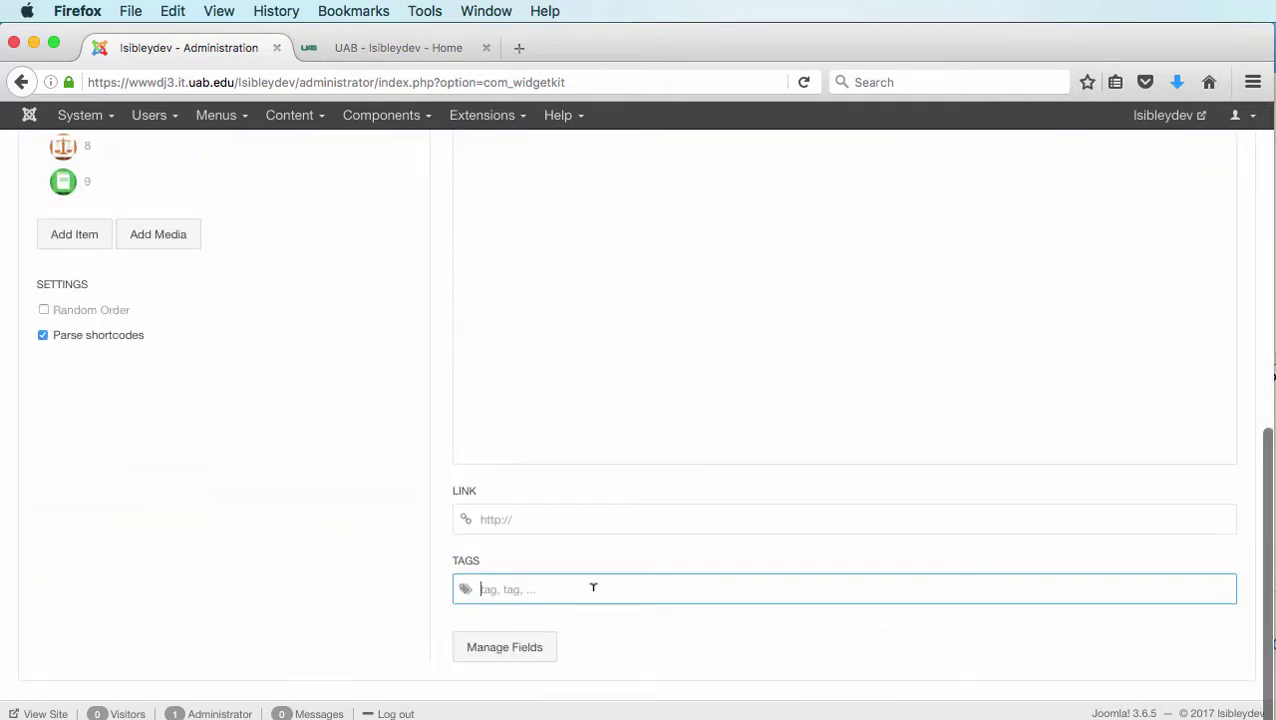
text(online)
Tag the Philosophy item 12 as online.
scroll(113, 368, up, 5)
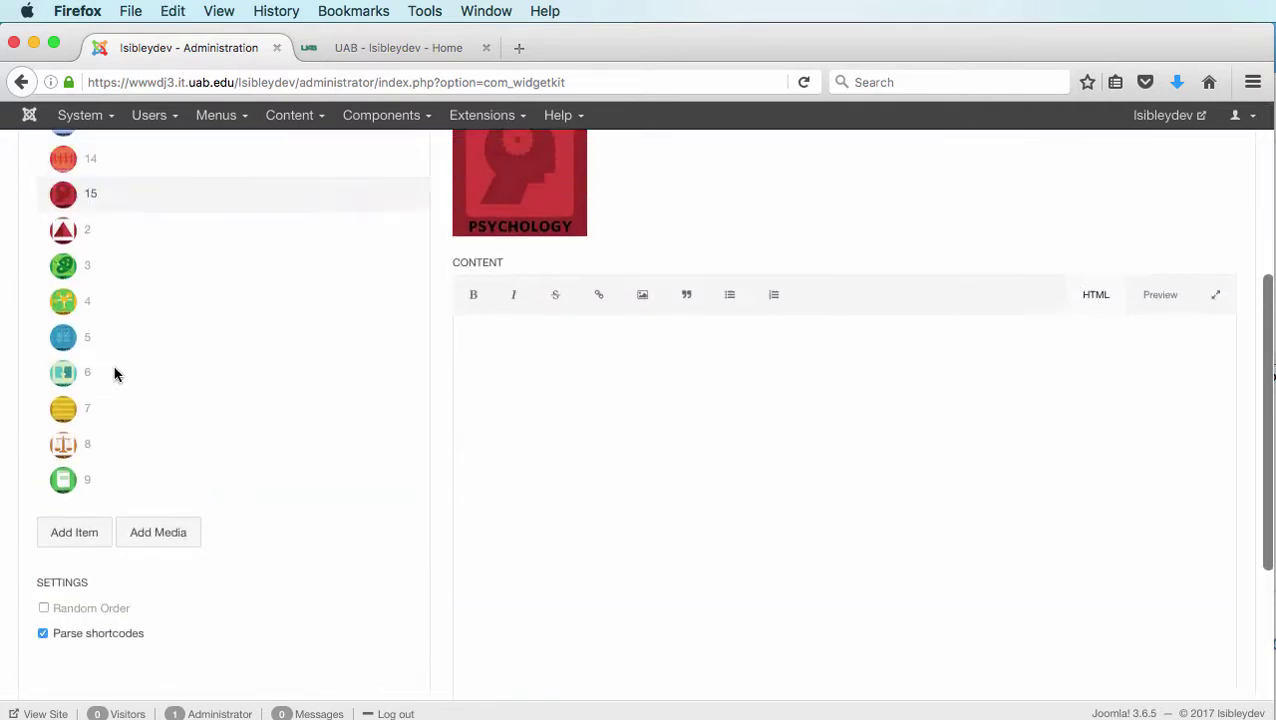
click(88, 247)
scroll(800, 515, down, 5)
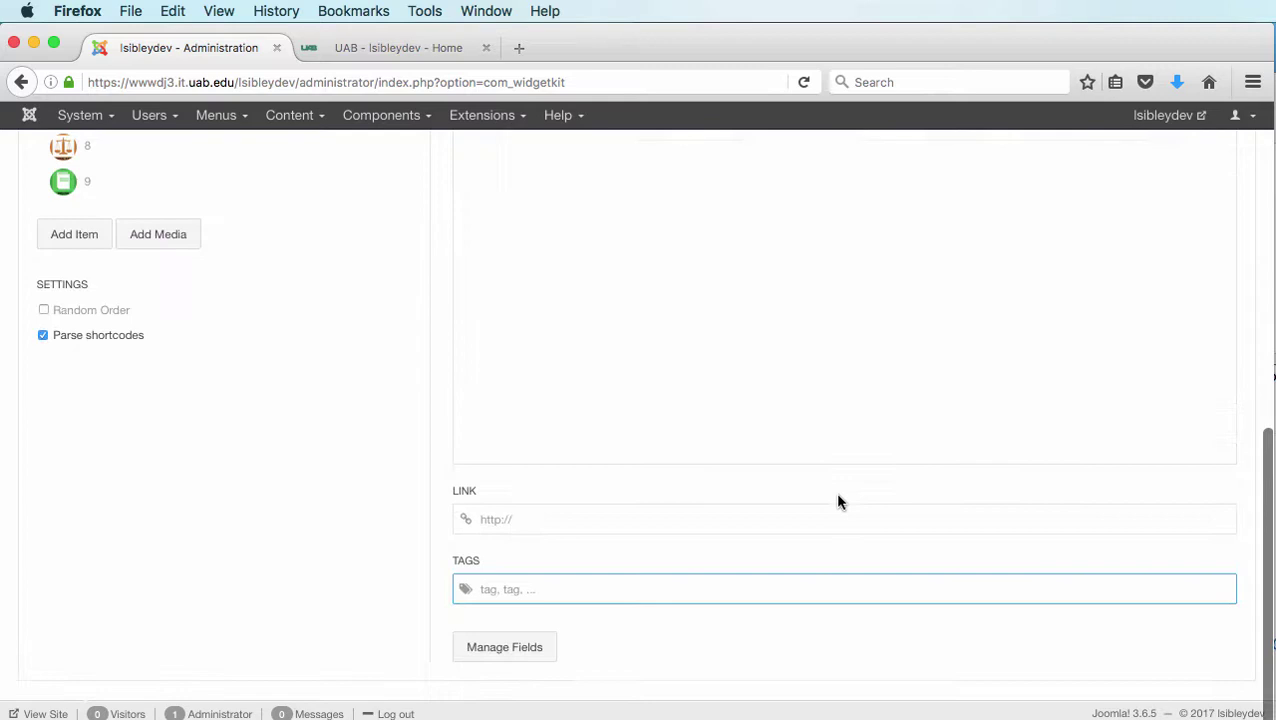
text(online)
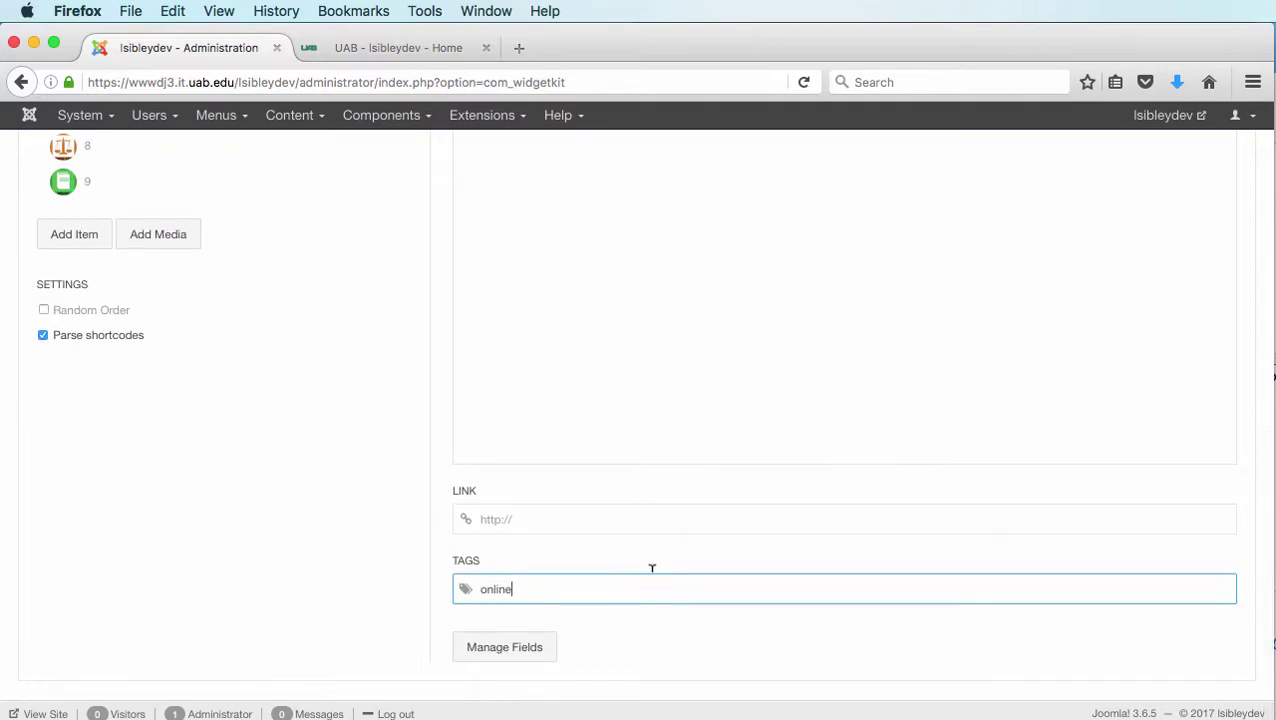
scroll(233, 396, up, 8)
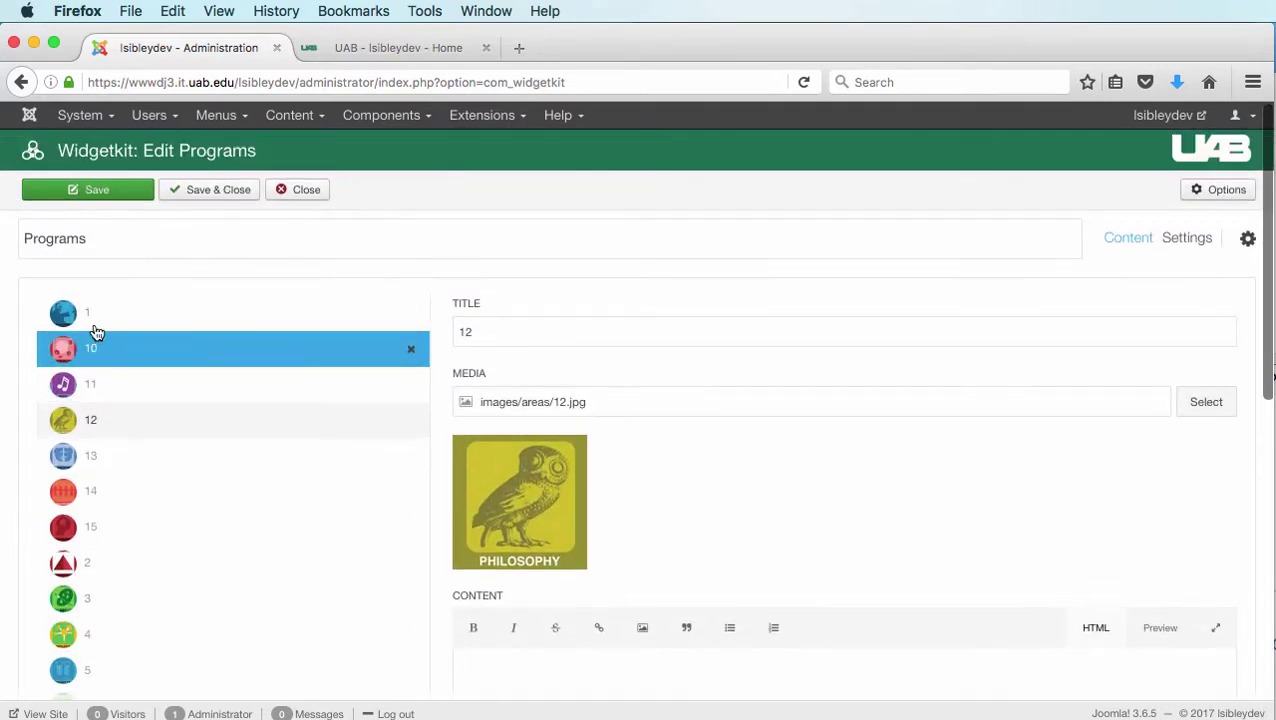
Copy the graduate tag from item 1 and add it to item 10's tags.
click(90, 314)
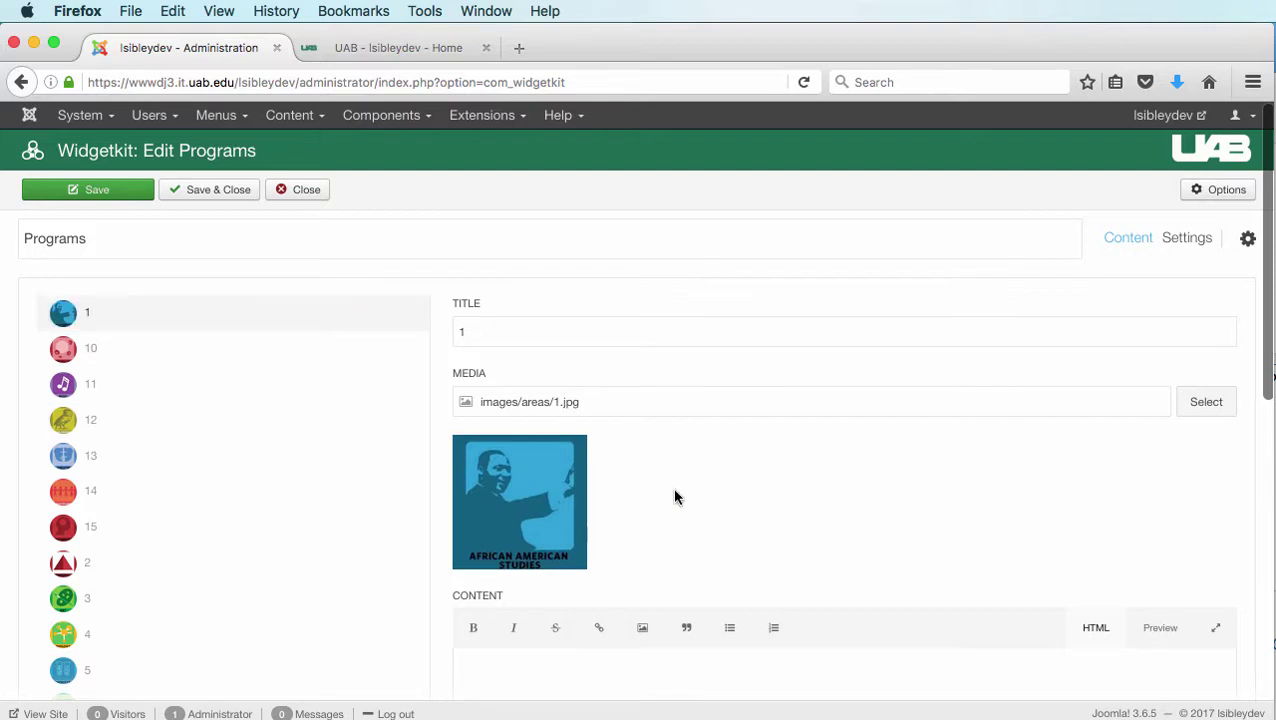
scroll(675, 497, down, 6)
scroll(675, 497, down, 2)
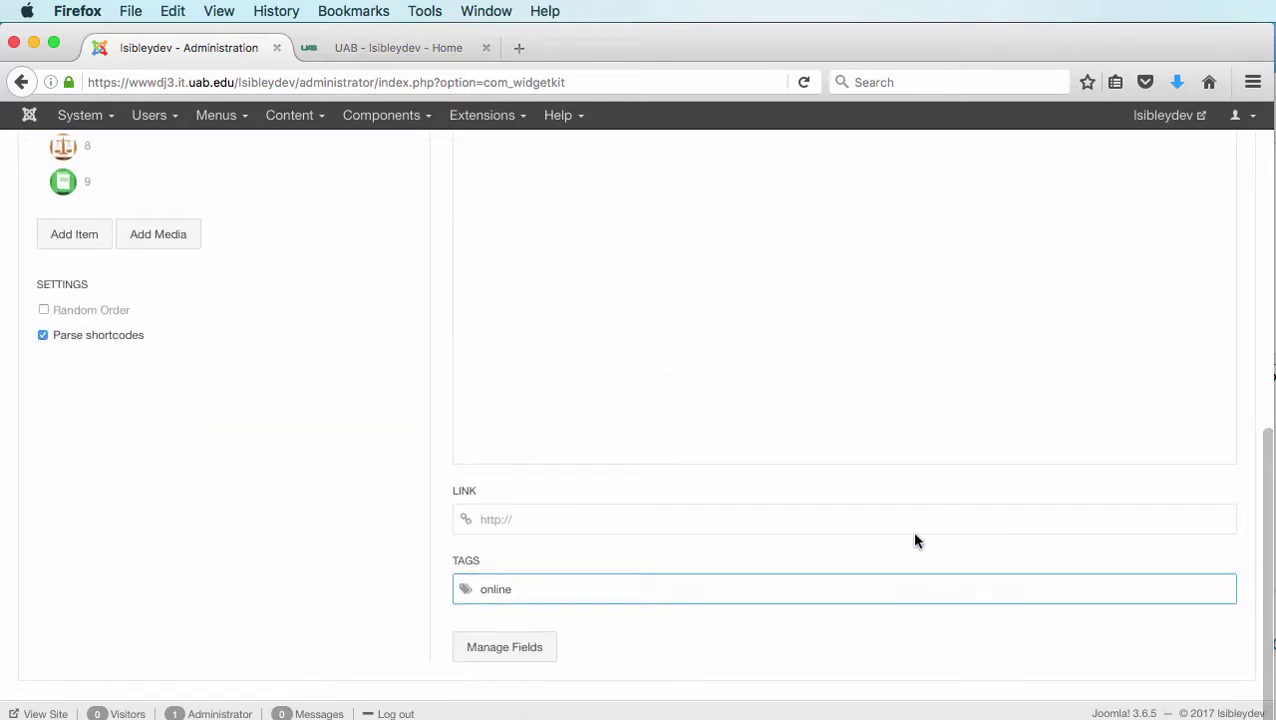
text(, graduate)
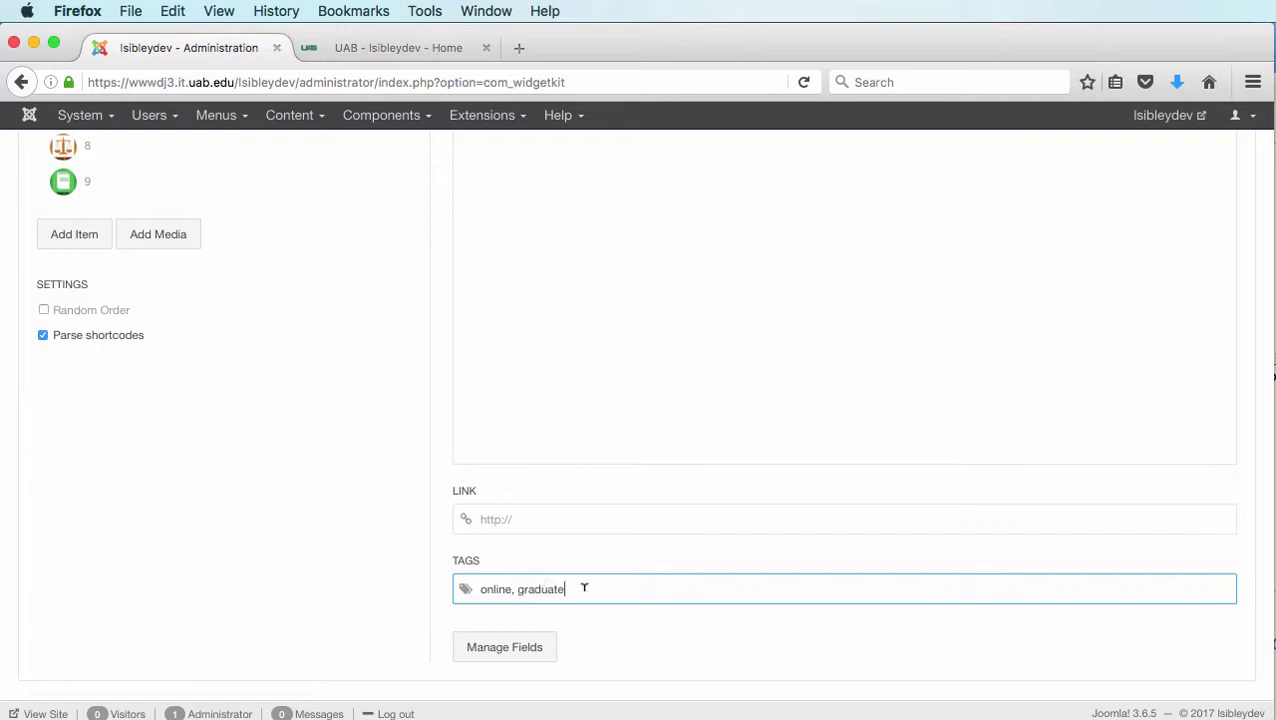
drag(535, 589, 516, 589)
key(super+c)
scroll(601, 567, up, 6)
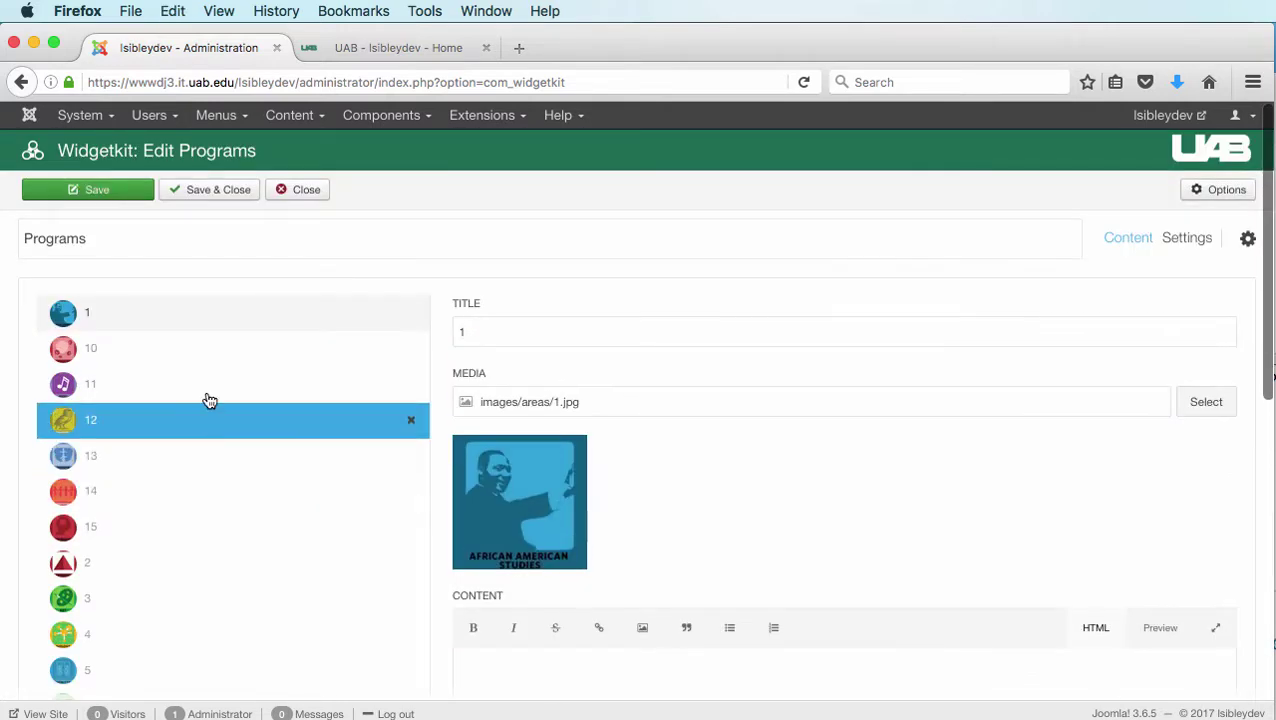
click(220, 357)
scroll(319, 407, down, 10)
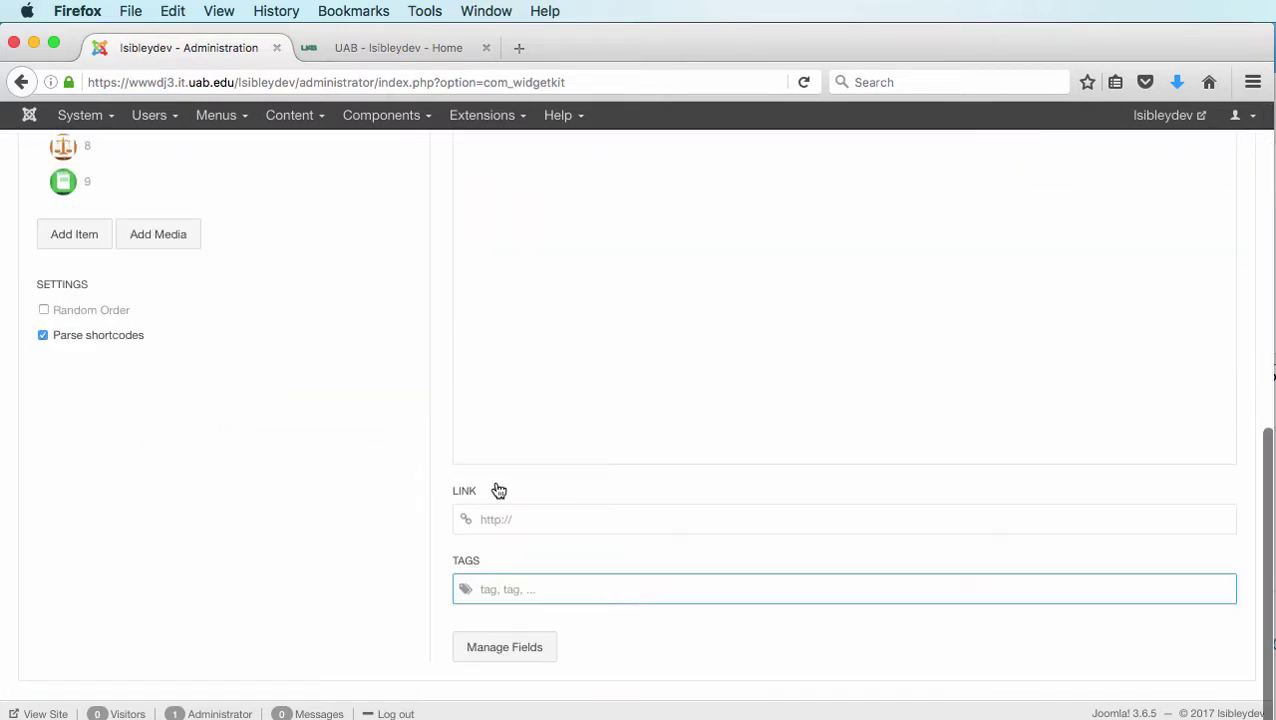
key(super+v)
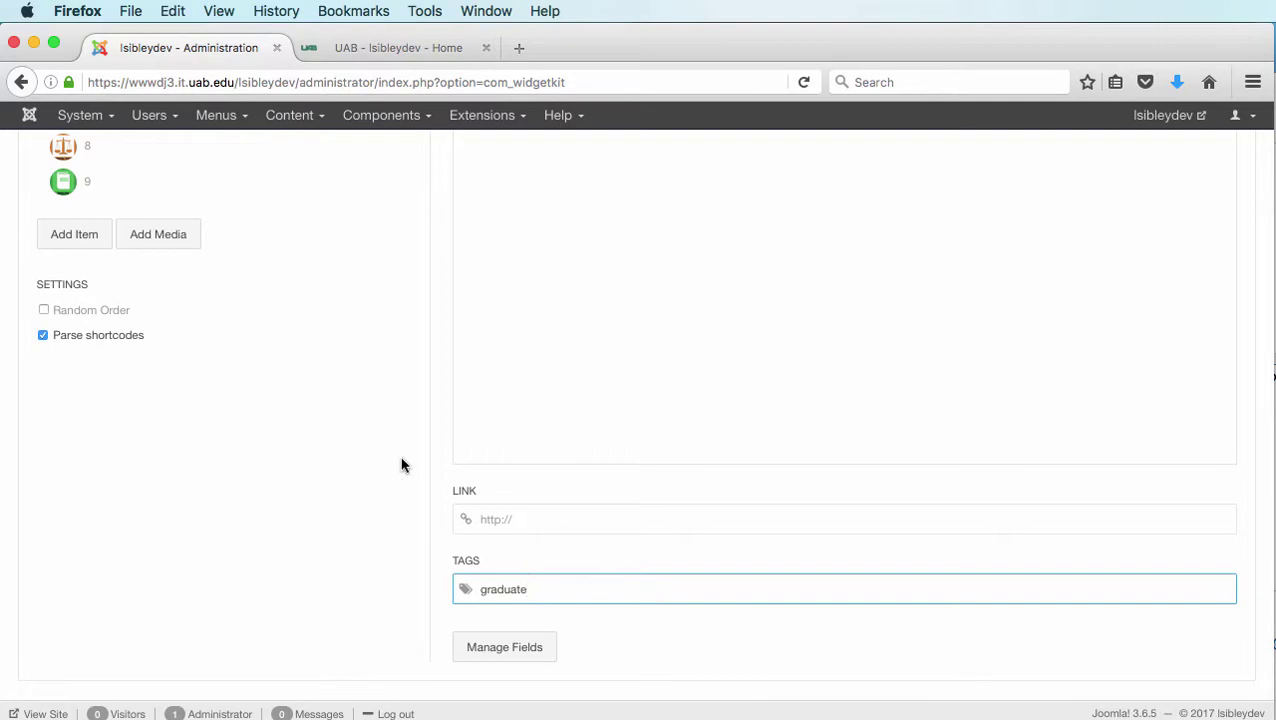
Add graduate to items 12 (after online), 14 Sociology and 8.
scroll(187, 413, up, 10)
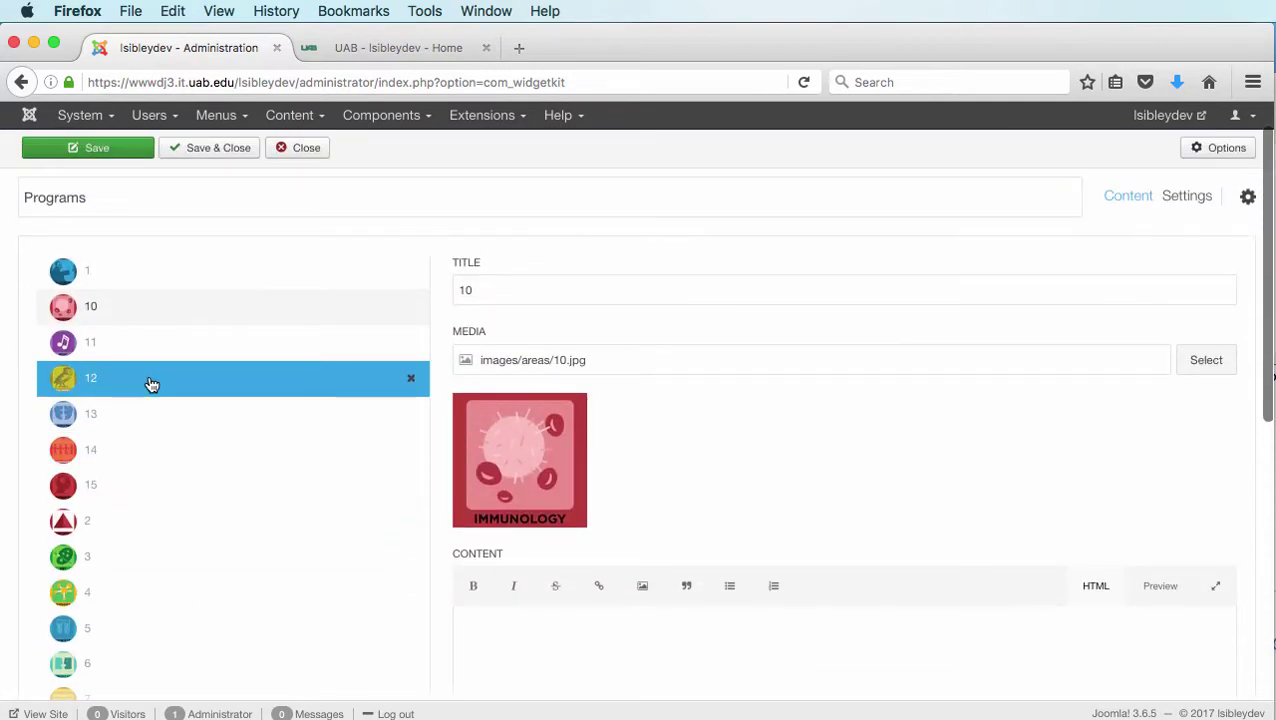
click(151, 380)
scroll(320, 470, down, 10)
click(493, 558)
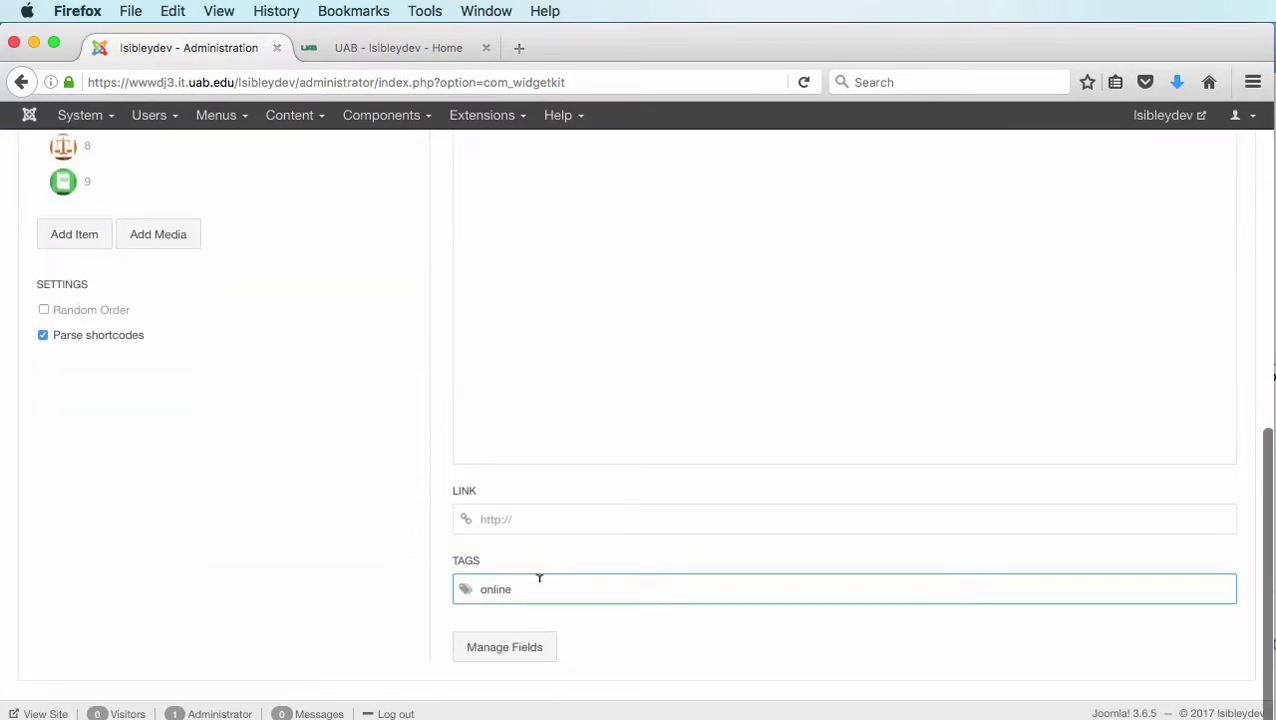
text(,)
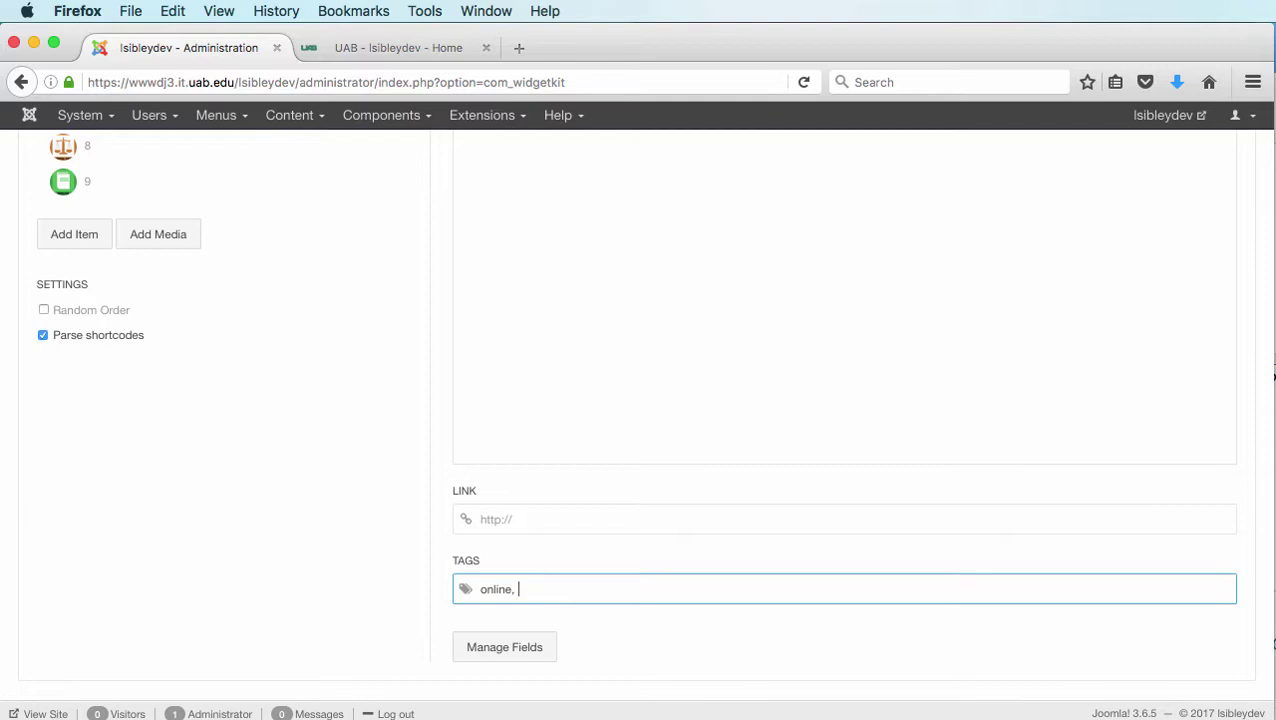
text( graduate)
scroll(207, 478, up, 10)
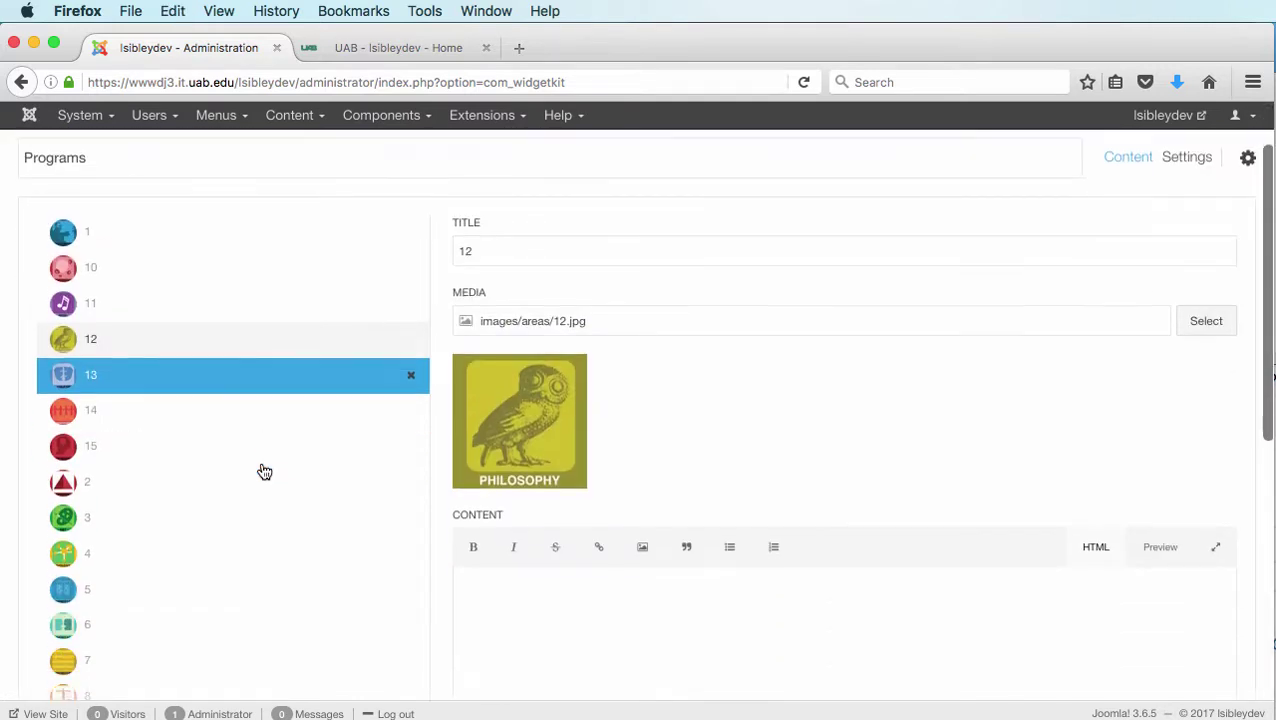
click(177, 357)
scroll(439, 476, down, 10)
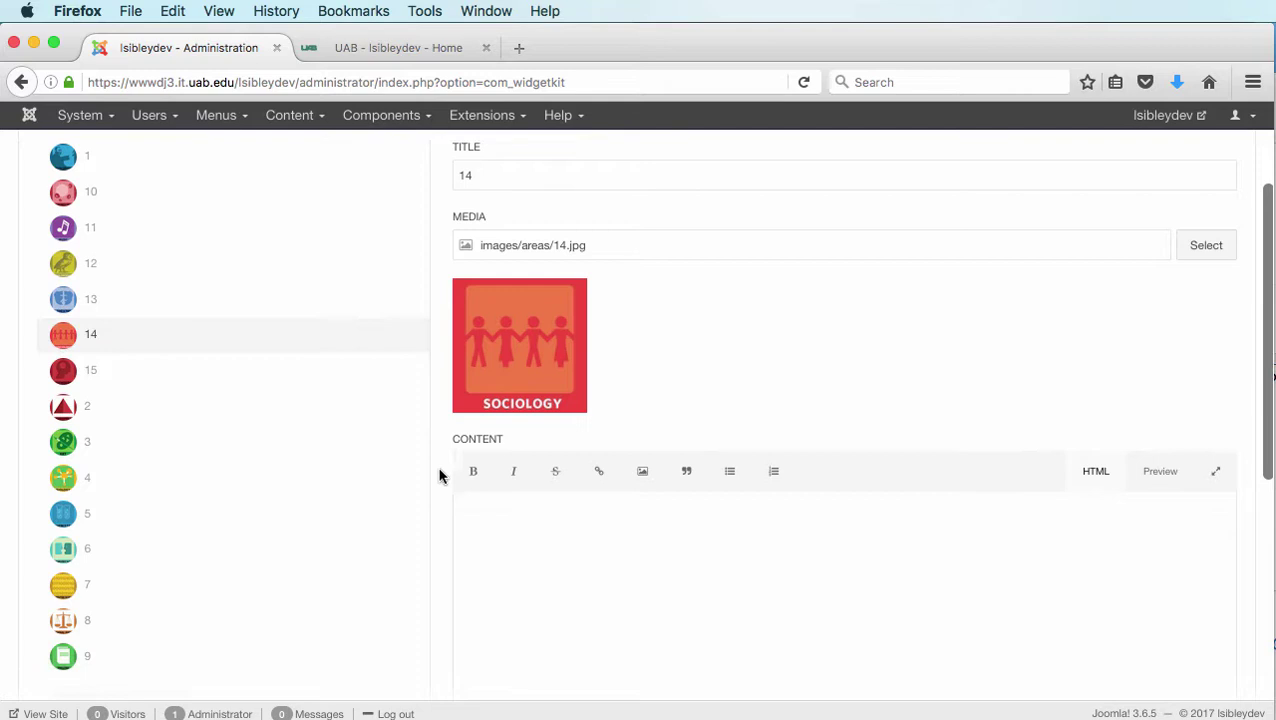
click(558, 566)
text(graduate)
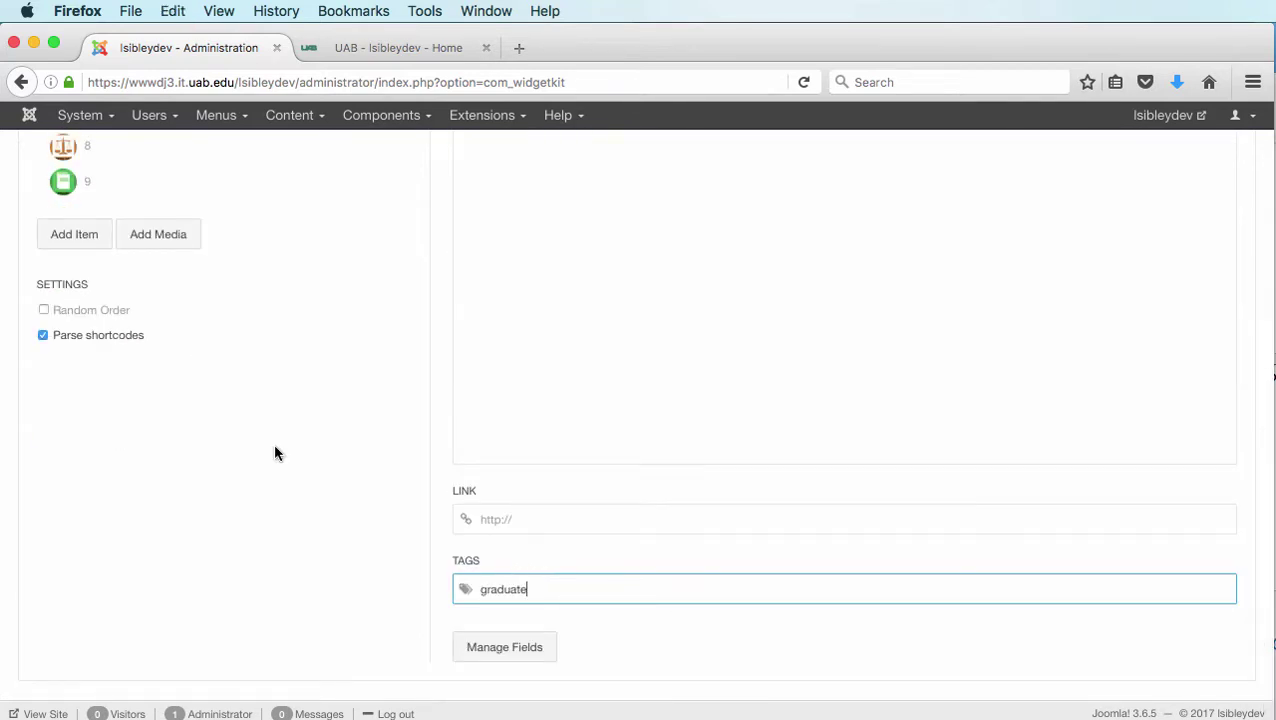
click(122, 162)
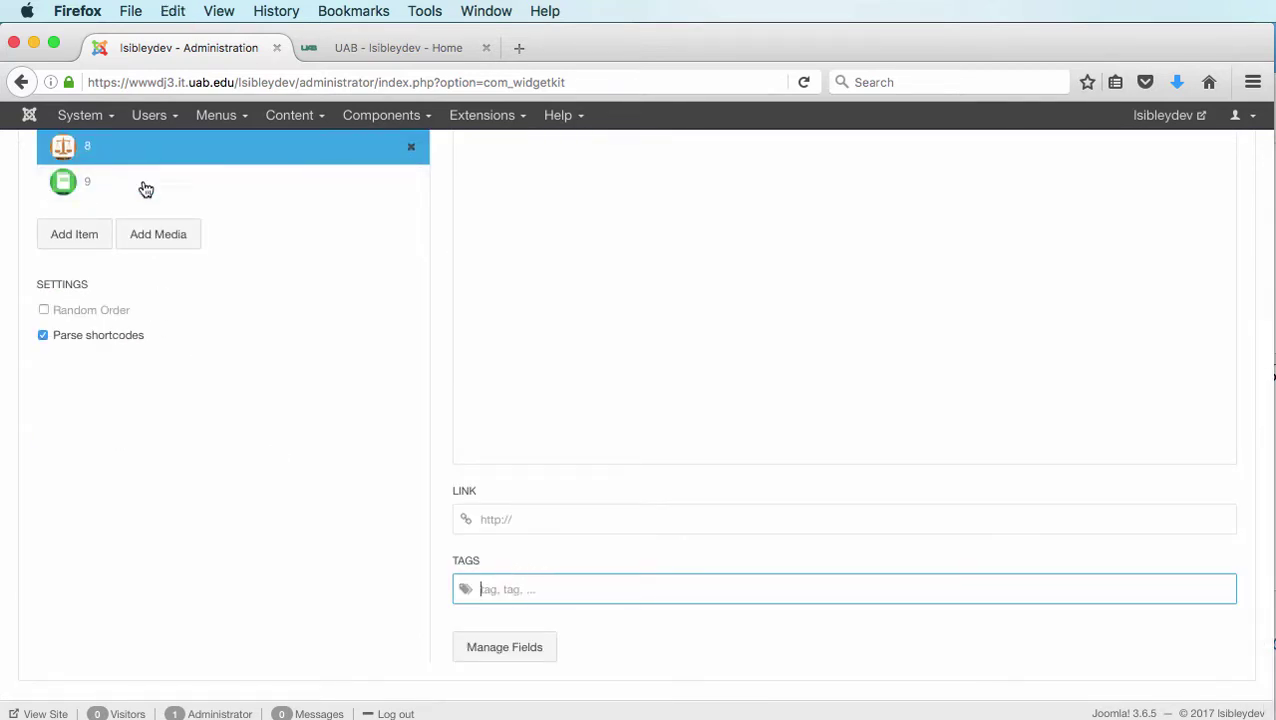
key(super+v)
Tag item 6 and the Biology item 4 as graduate.
scroll(584, 518, up, 4)
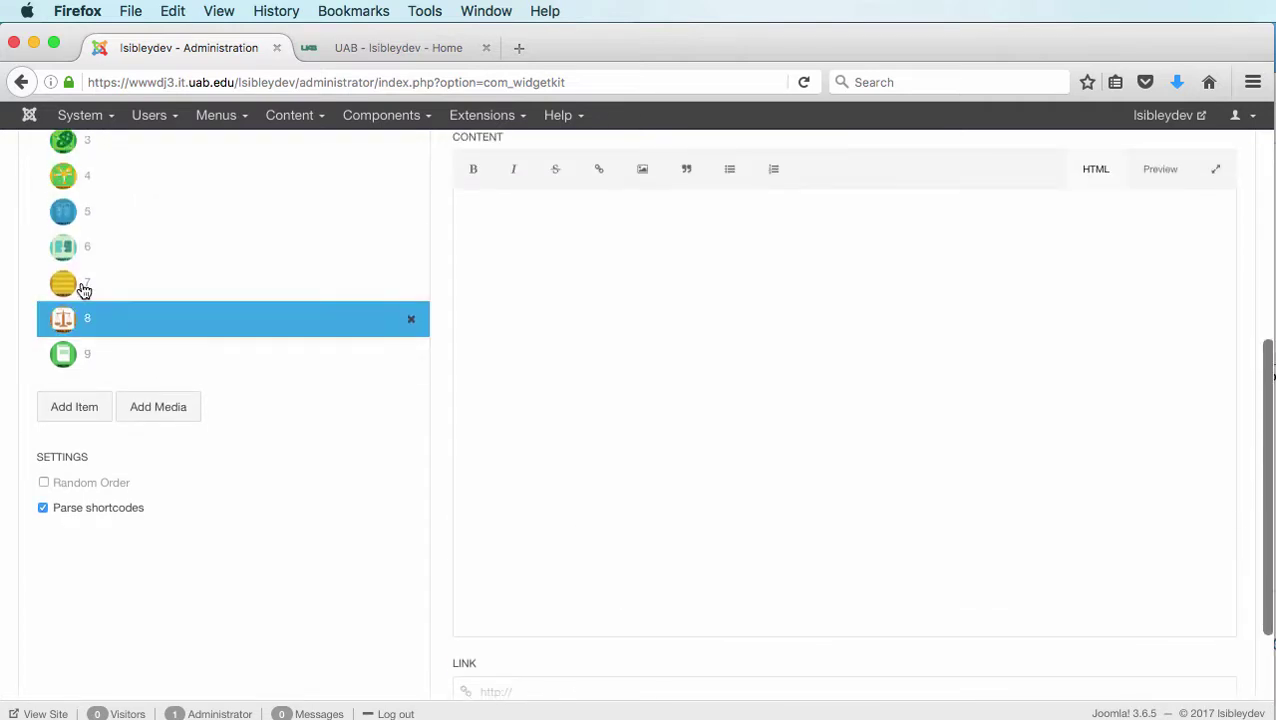
click(97, 251)
scroll(684, 390, down, 3)
click(574, 586)
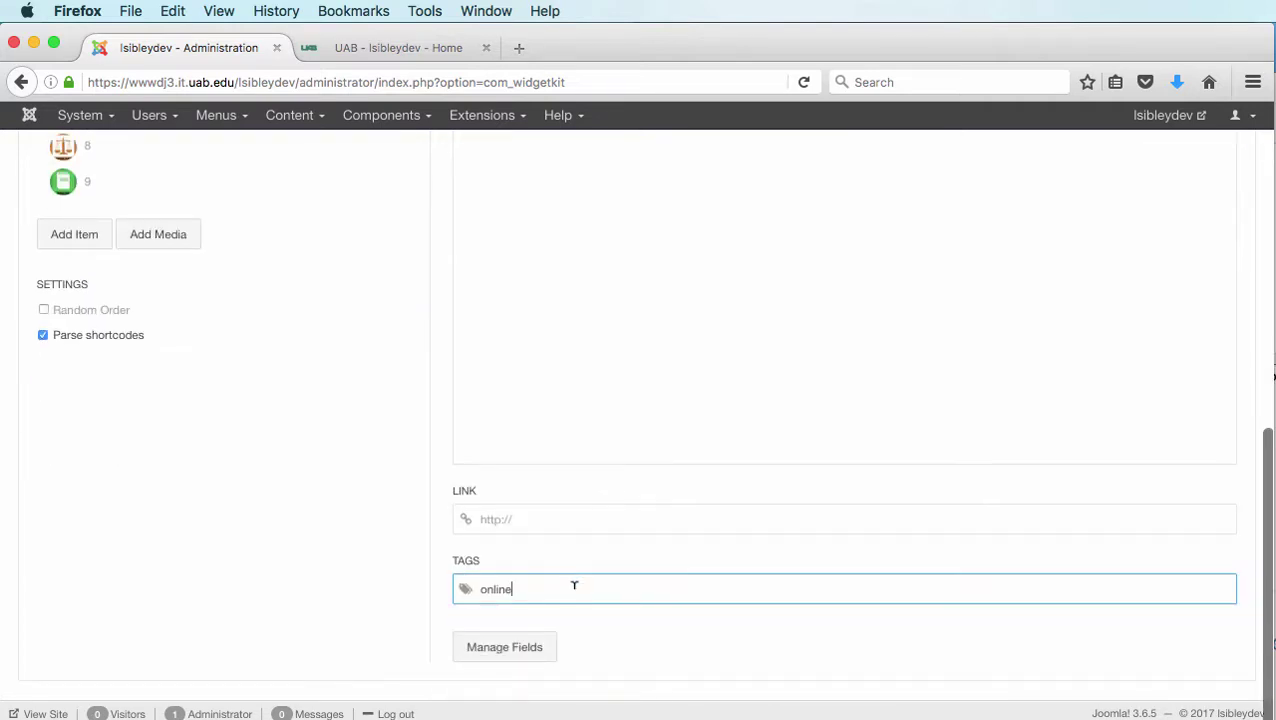
text(graduate)
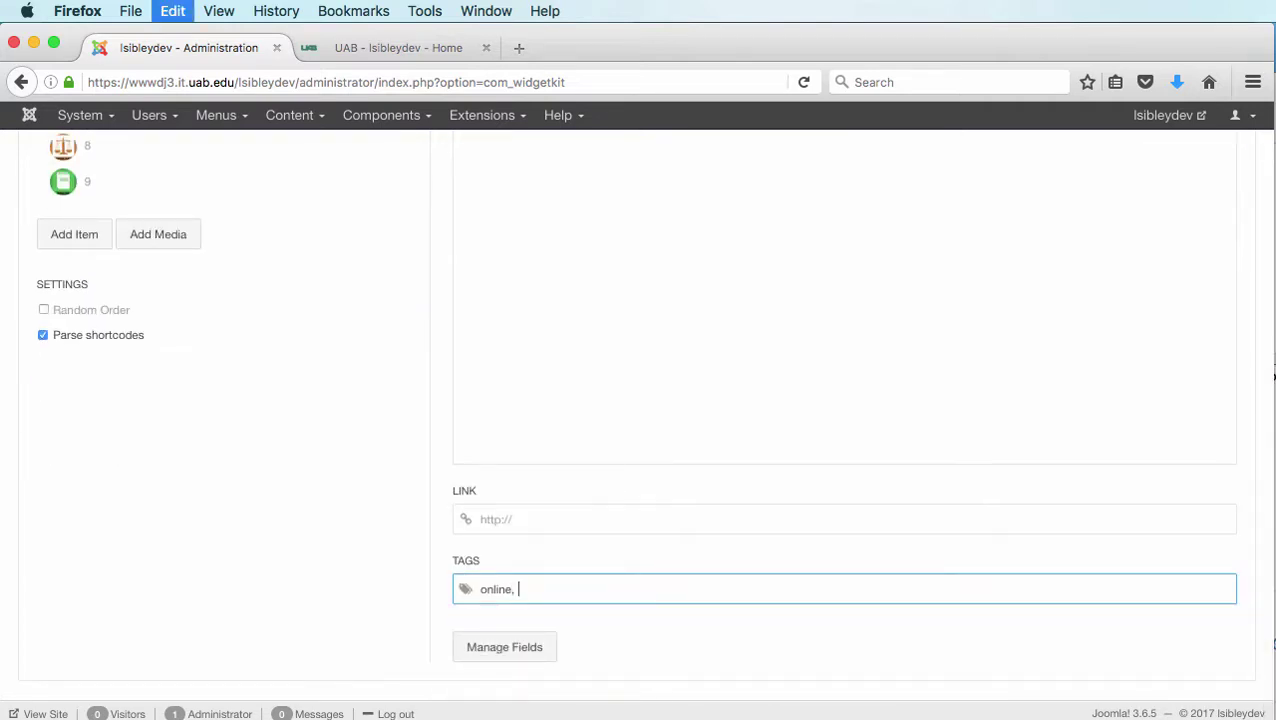
scroll(441, 470, up, 5)
click(82, 268)
scroll(657, 584, down, 5)
click(657, 584)
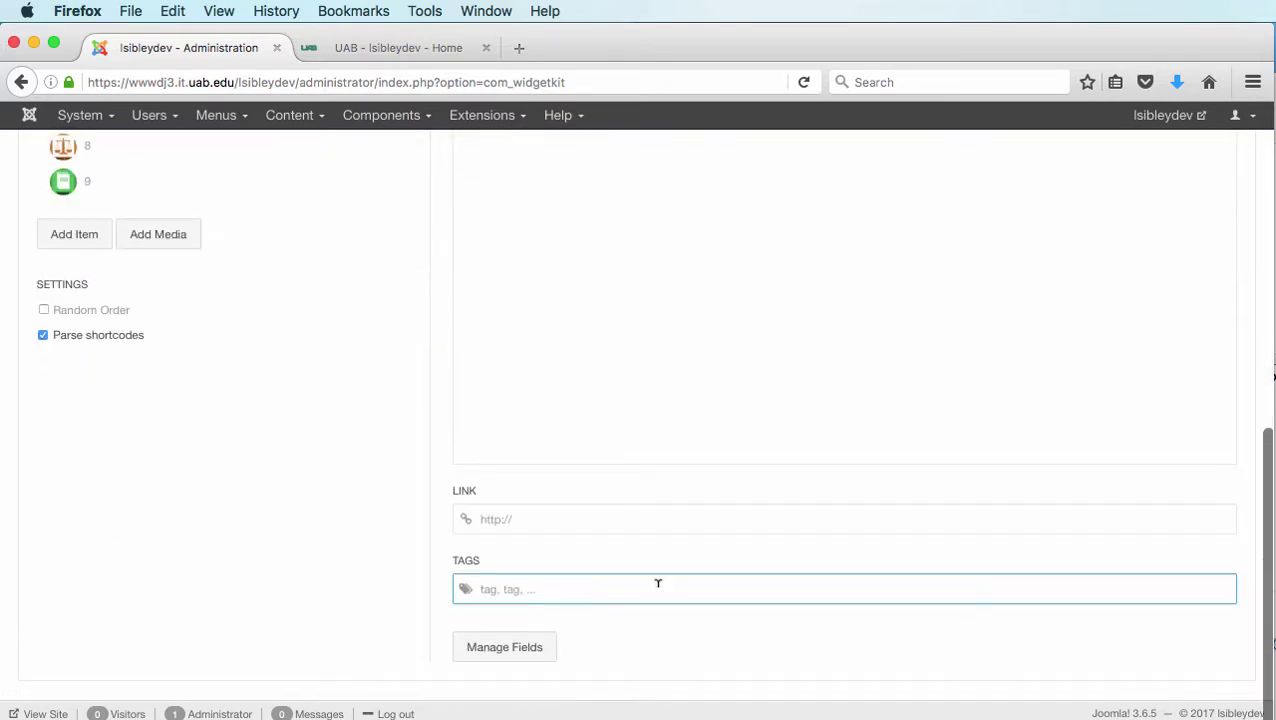
text(graduate)
Tag the Anthropology item 2 as graduate and add a comma after online on Music item 11.
scroll(151, 450, up, 5)
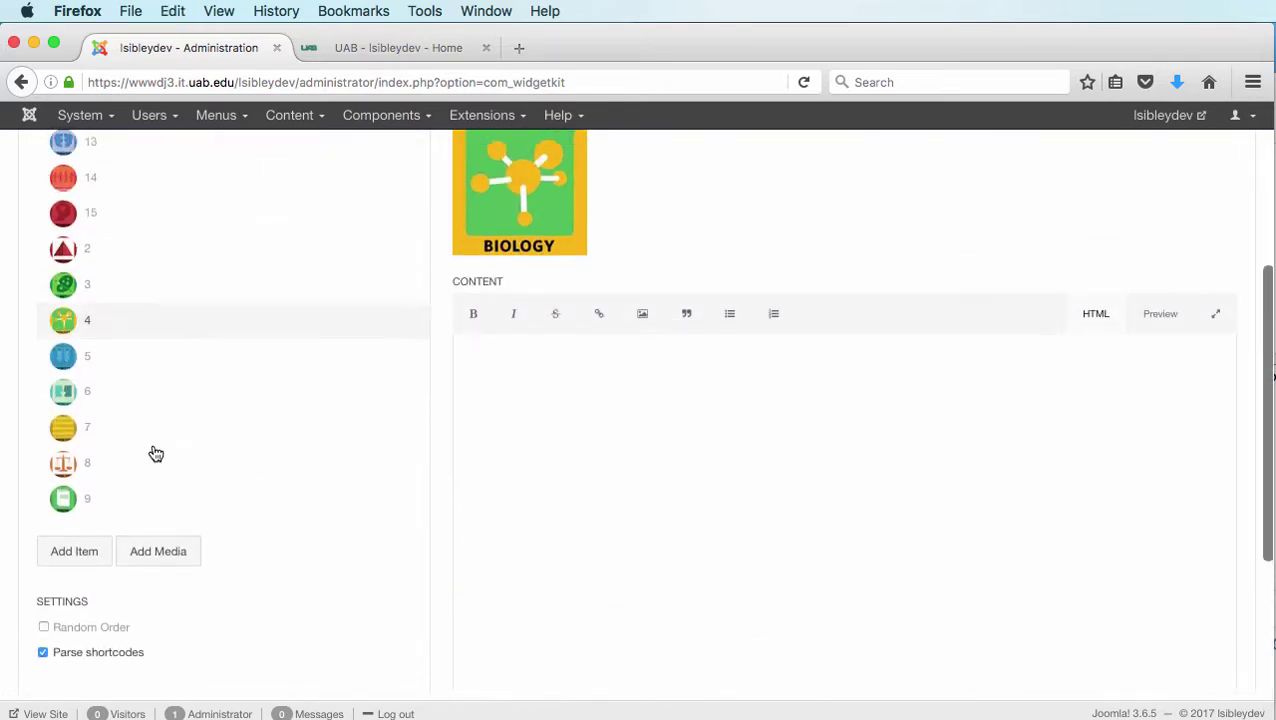
click(163, 300)
click(142, 294)
scroll(629, 515, down, 5)
click(637, 598)
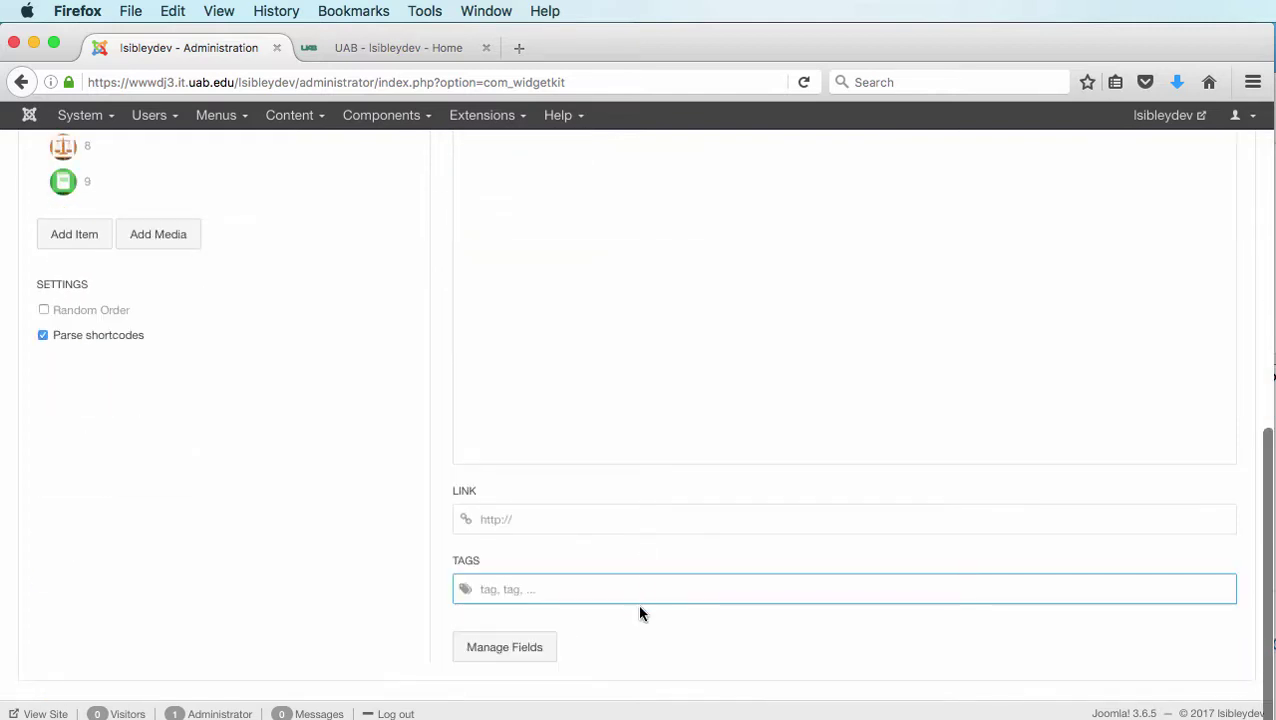
text(graduate)
scroll(436, 487, up, 5)
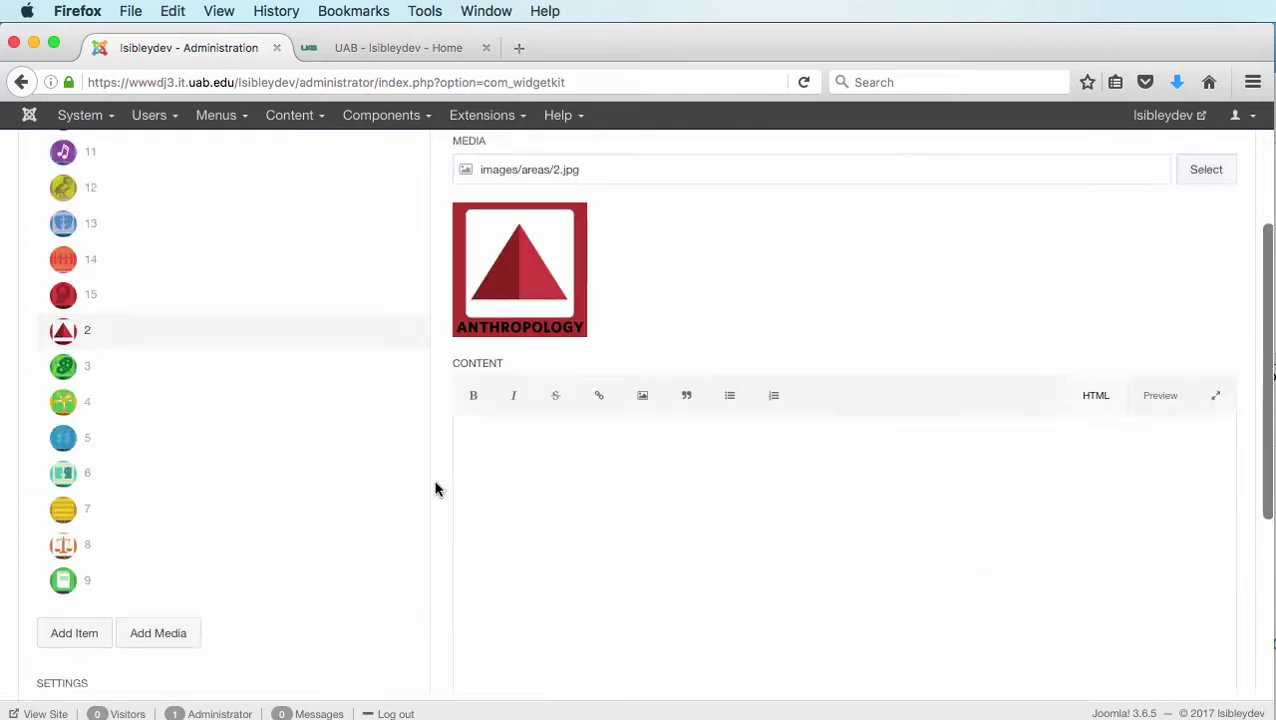
click(157, 390)
scroll(723, 578, down, 5)
click(679, 580)
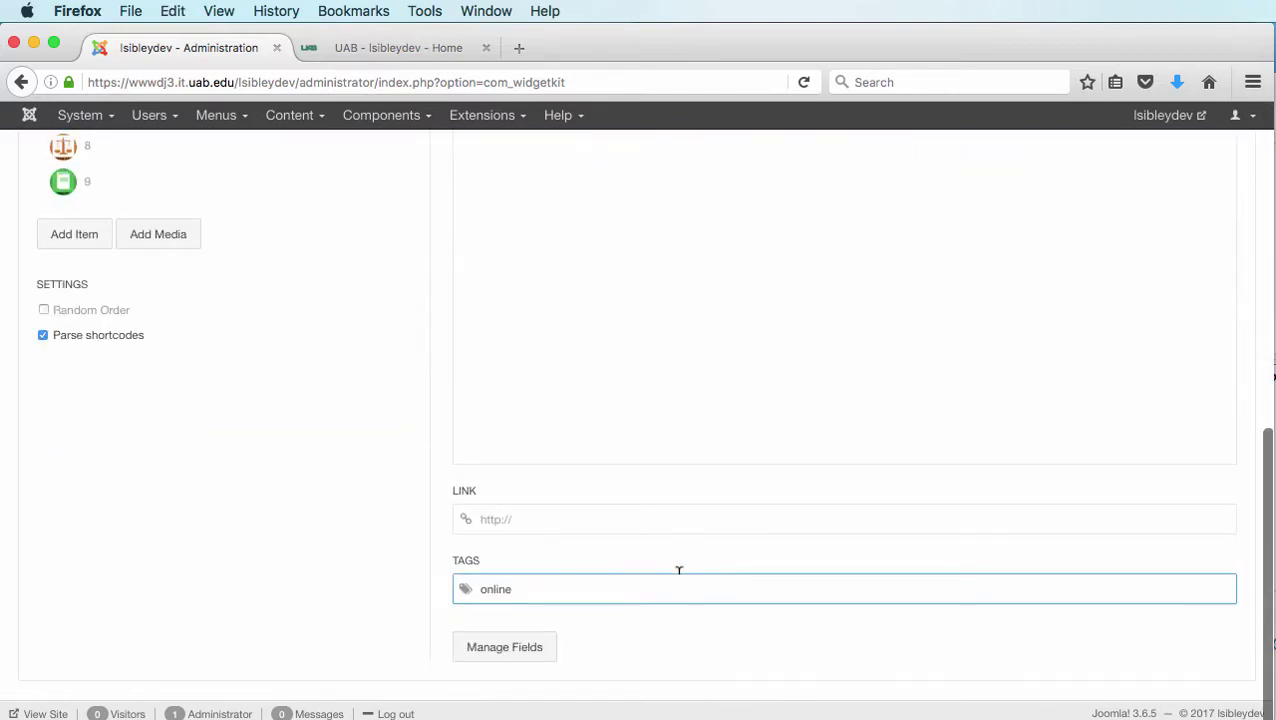
text(, graduate)
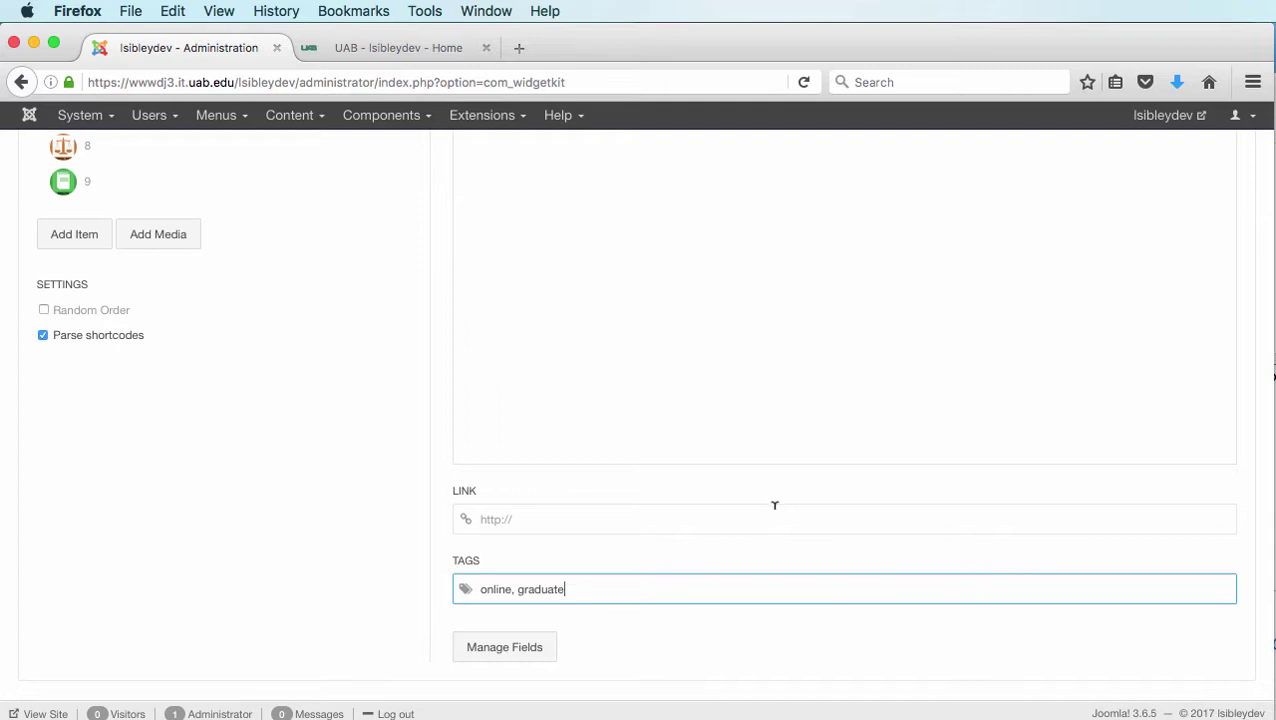
scroll(100, 376, up, 5)
Fix the Music item's tags so 'undergraduate' follows 'graduate' after a comma.
scroll(162, 524, down, 5)
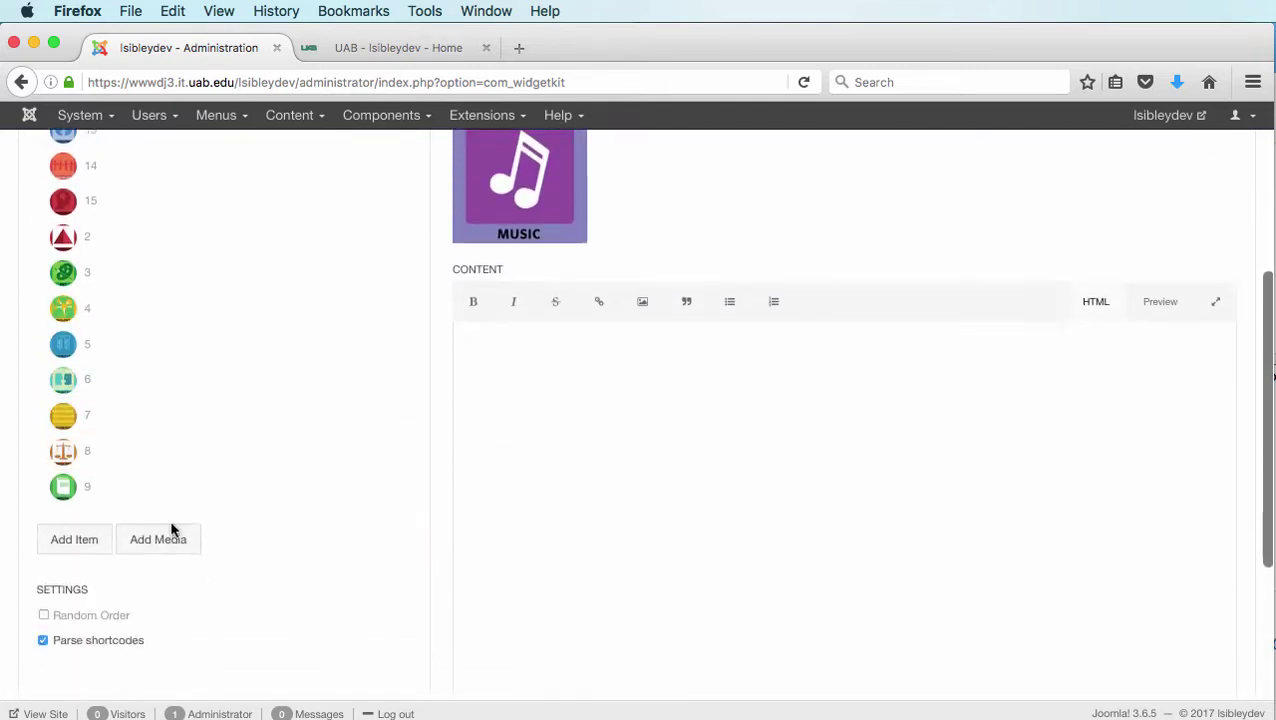
text(, graduate, undergraduate)
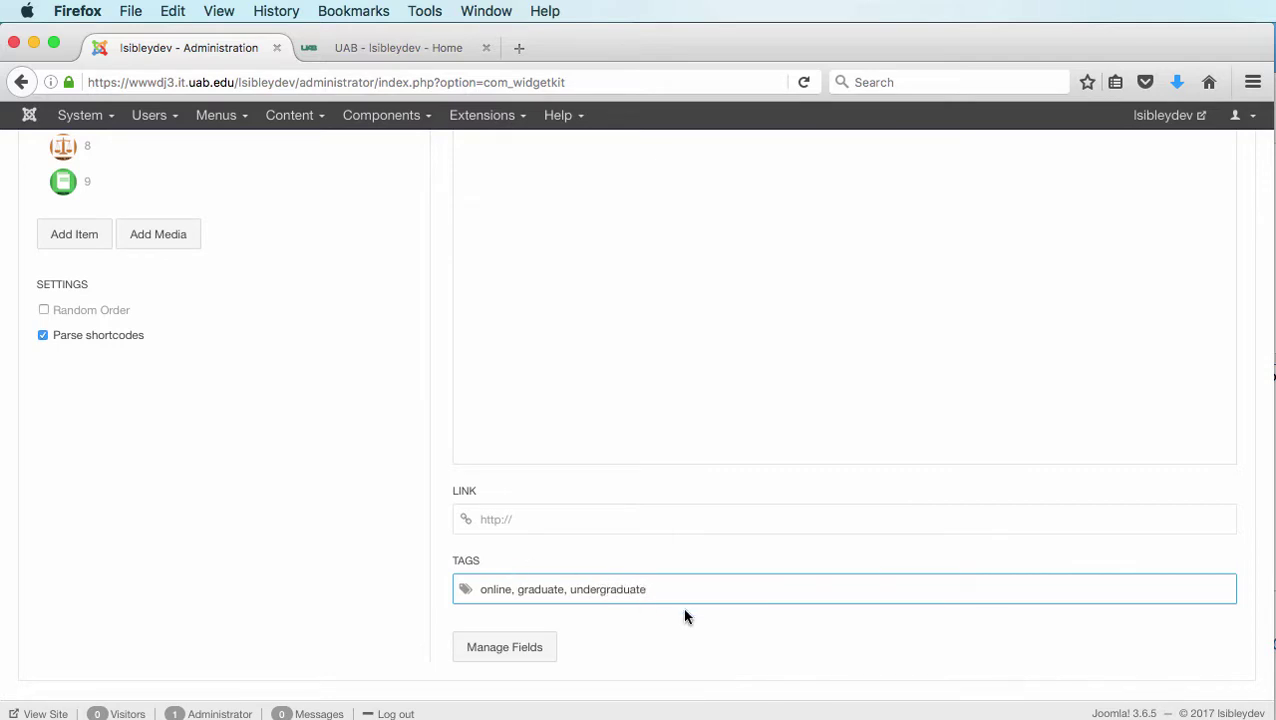
drag(660, 582, 572, 589)
key(super+c)
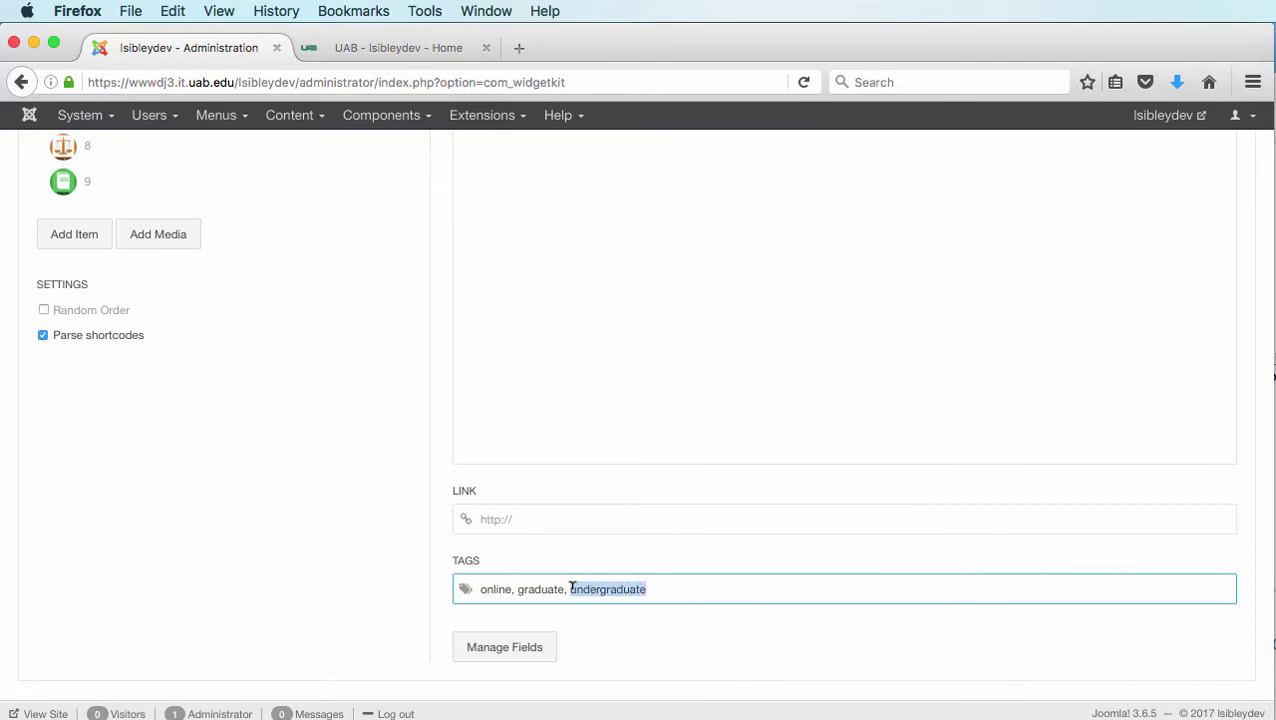
key(BackSpace)
scroll(193, 390, up, 3)
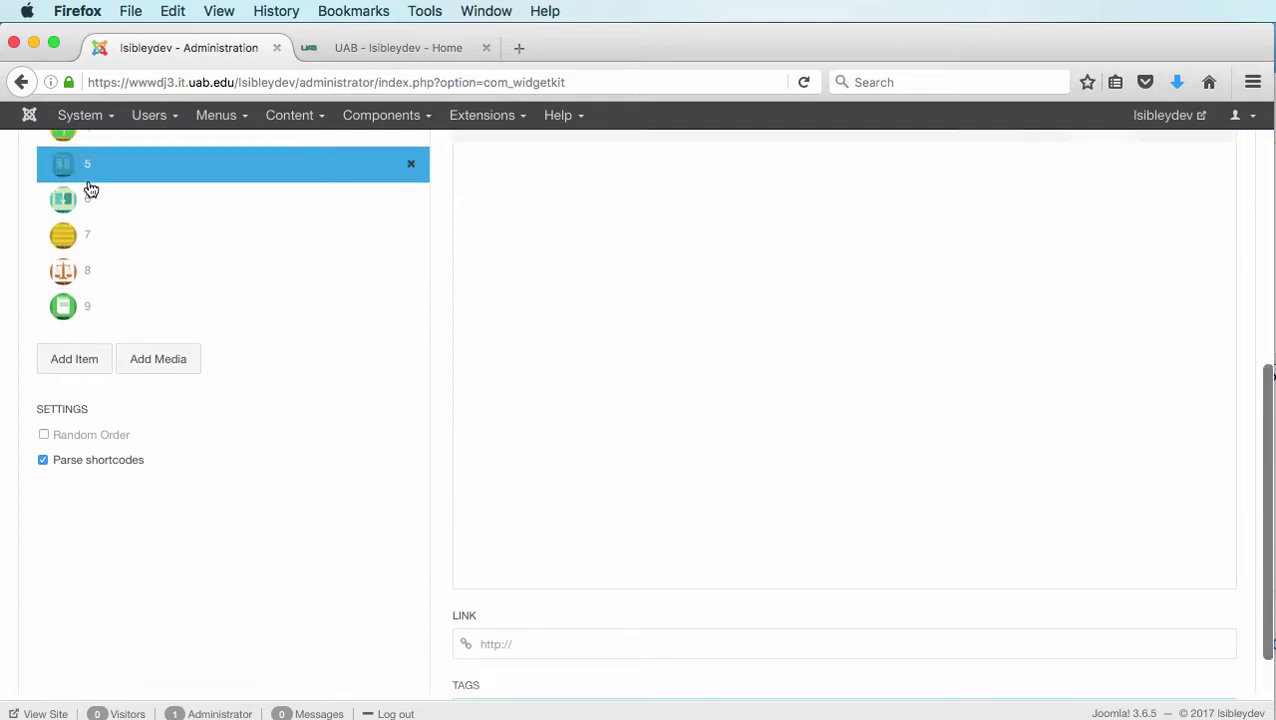
scroll(600, 450, down, 1)
scroll(755, 590, down, 2)
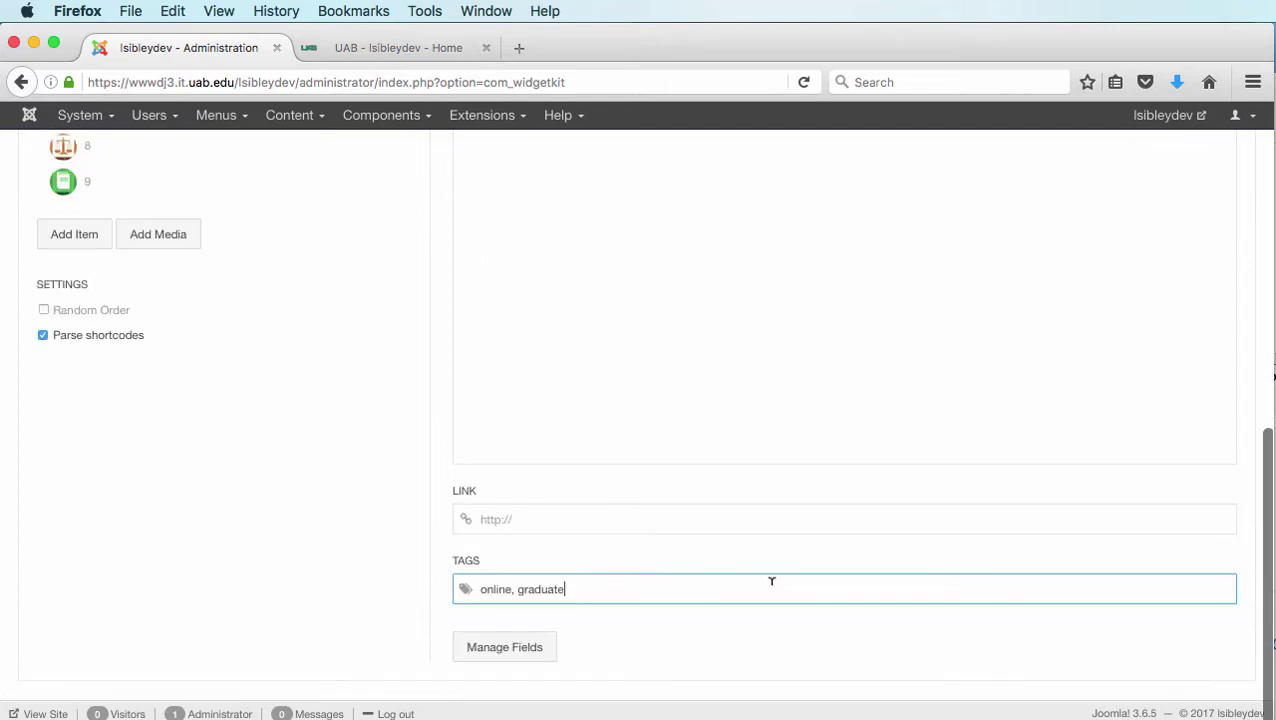
text(,)
key(super+v)
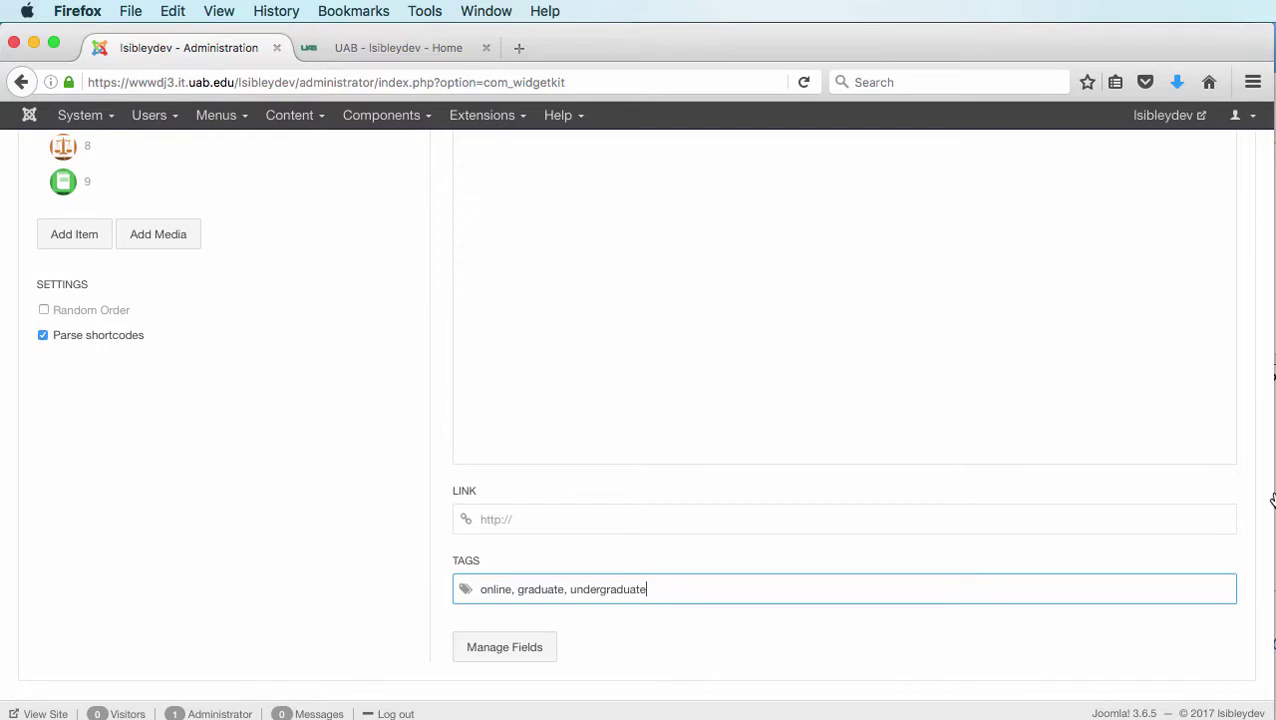
scroll(228, 342, up, 5)
Add the undergraduate tag to Chemistry (item 5) and, after graduate, to Biology (item 4).
click(228, 322)
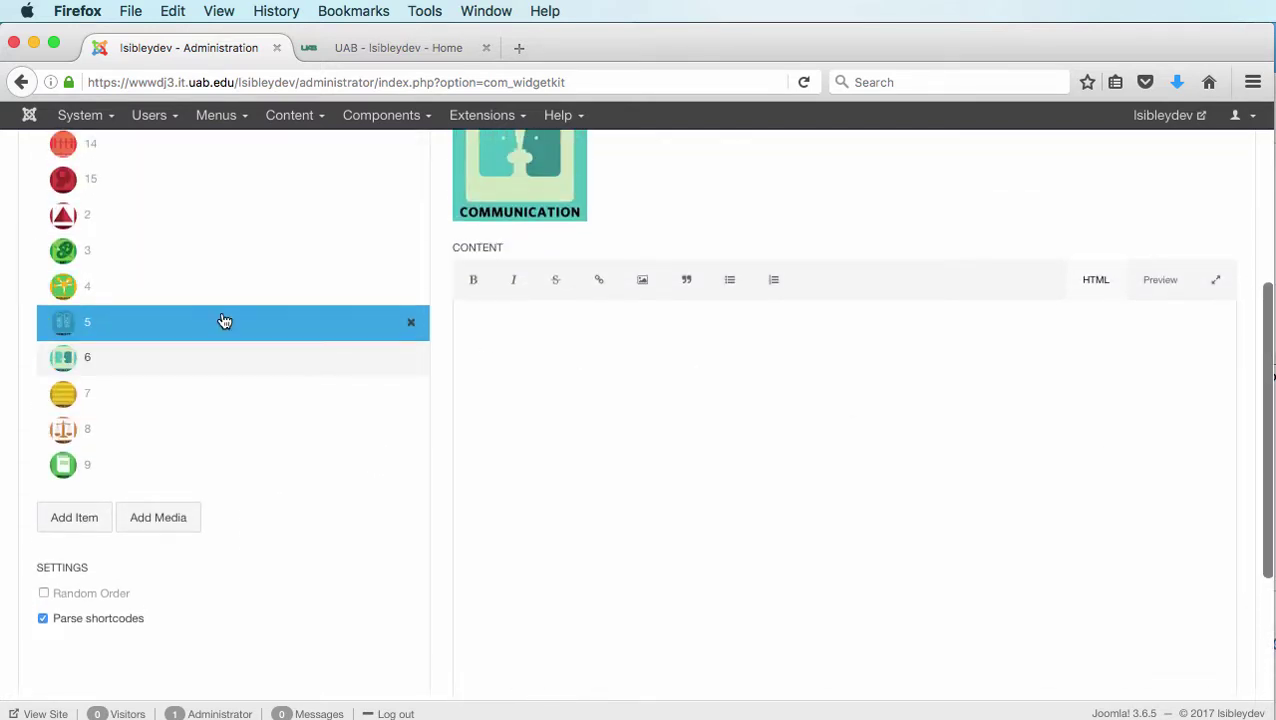
scroll(320, 360, down, 6)
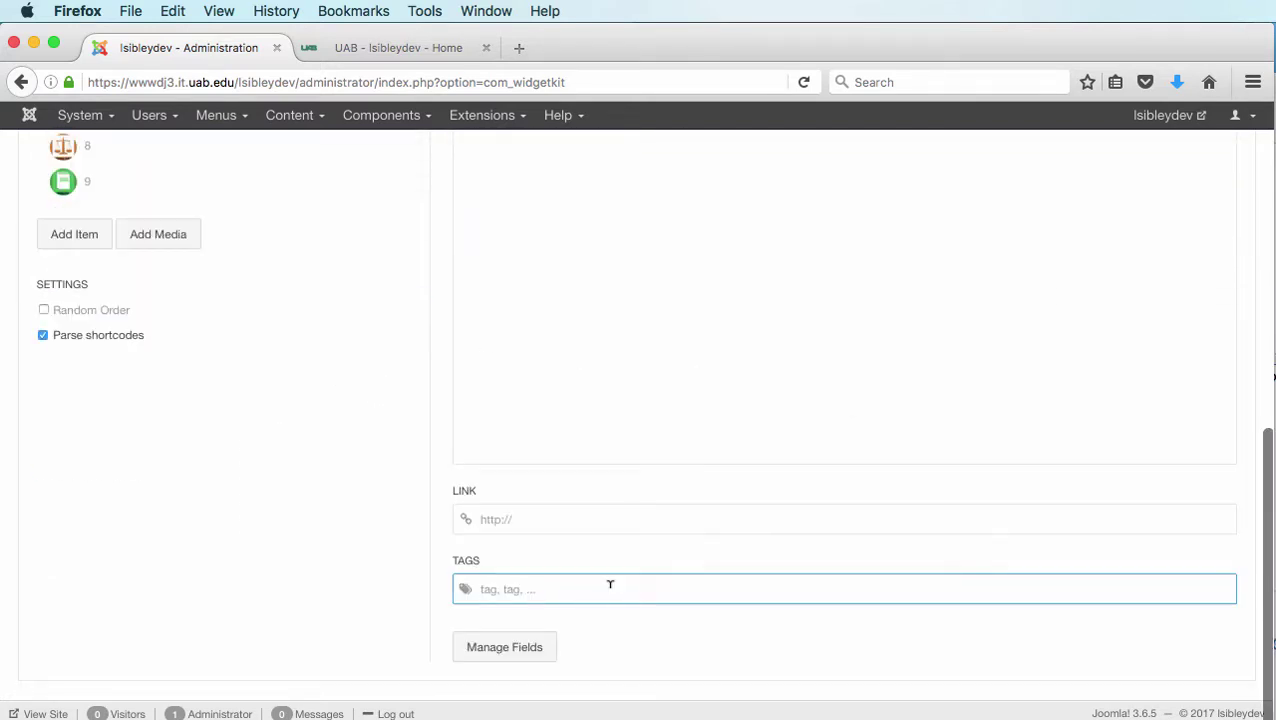
key(super+v)
scroll(284, 404, up, 12)
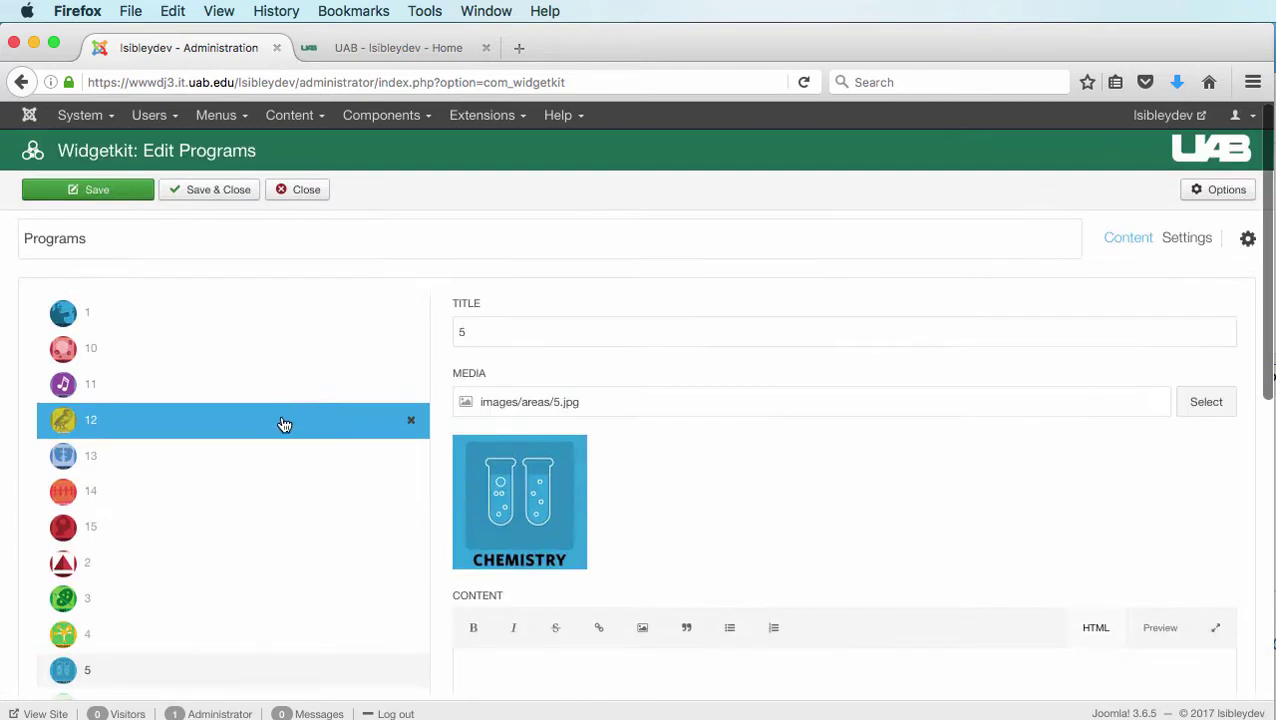
scroll(305, 595, down, 3)
click(300, 491)
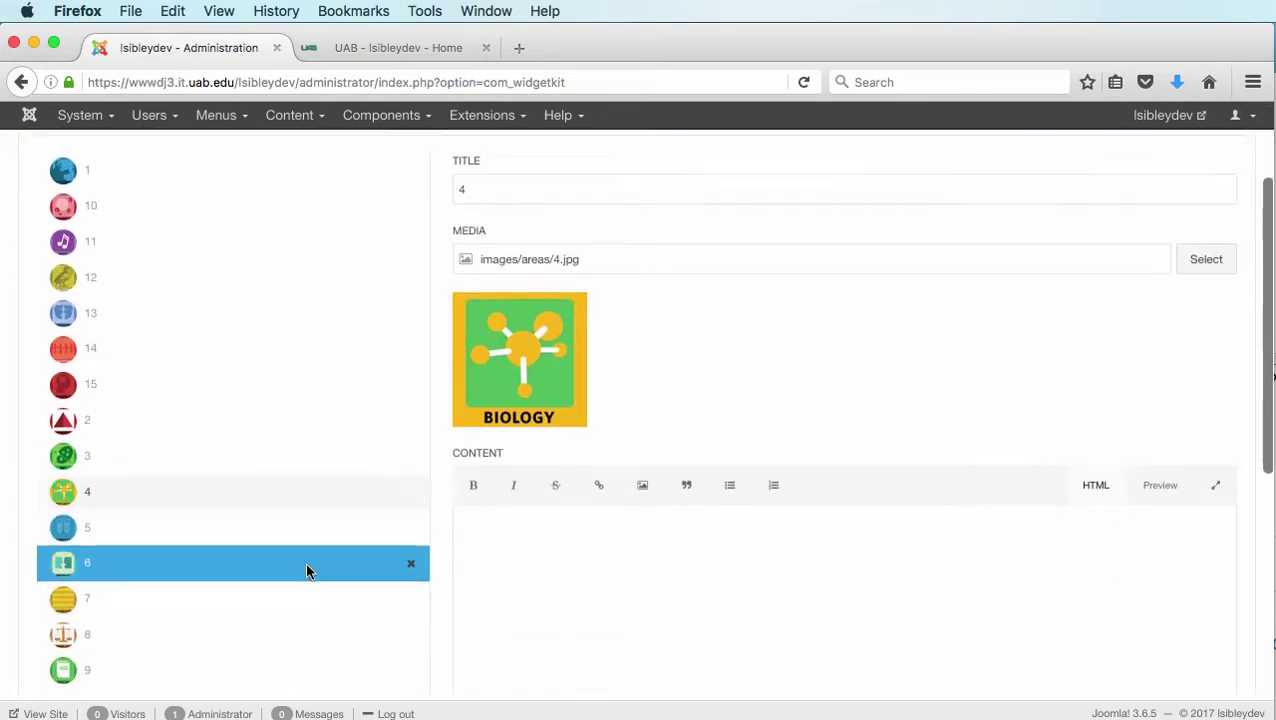
scroll(307, 570, down, 10)
click(540, 592)
text(,)
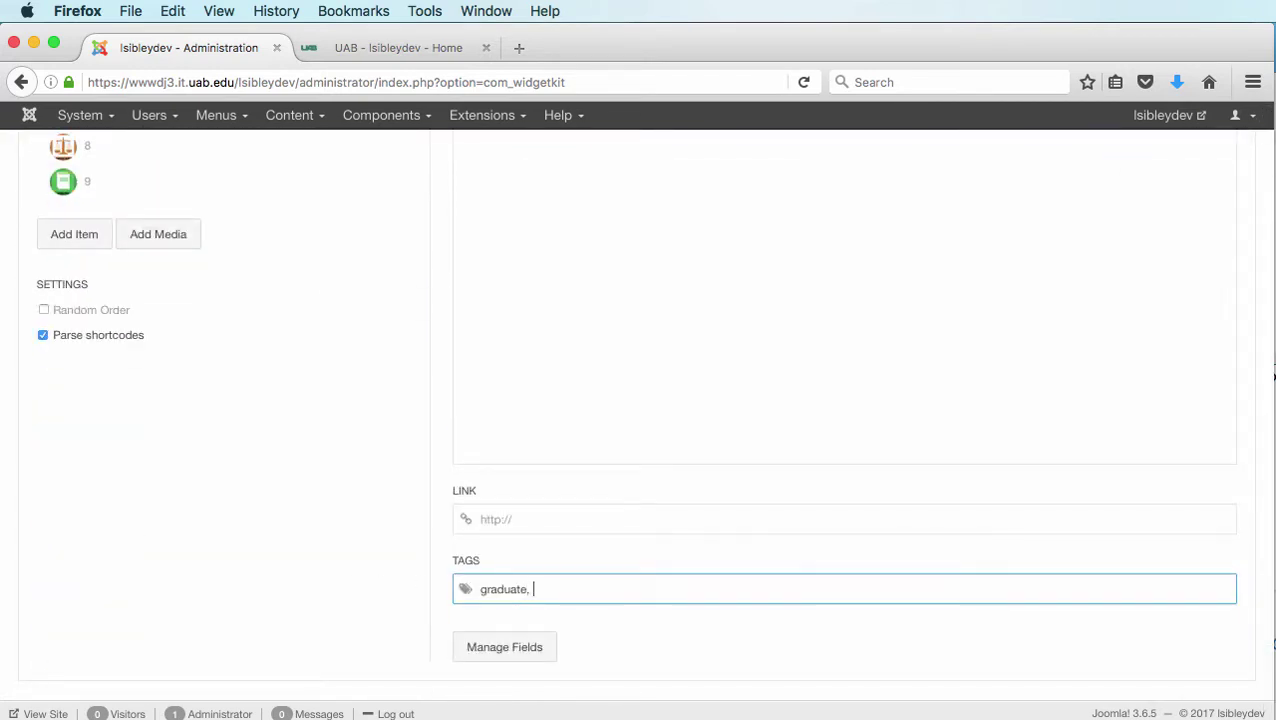
key(super+v)
scroll(219, 379, up, 7)
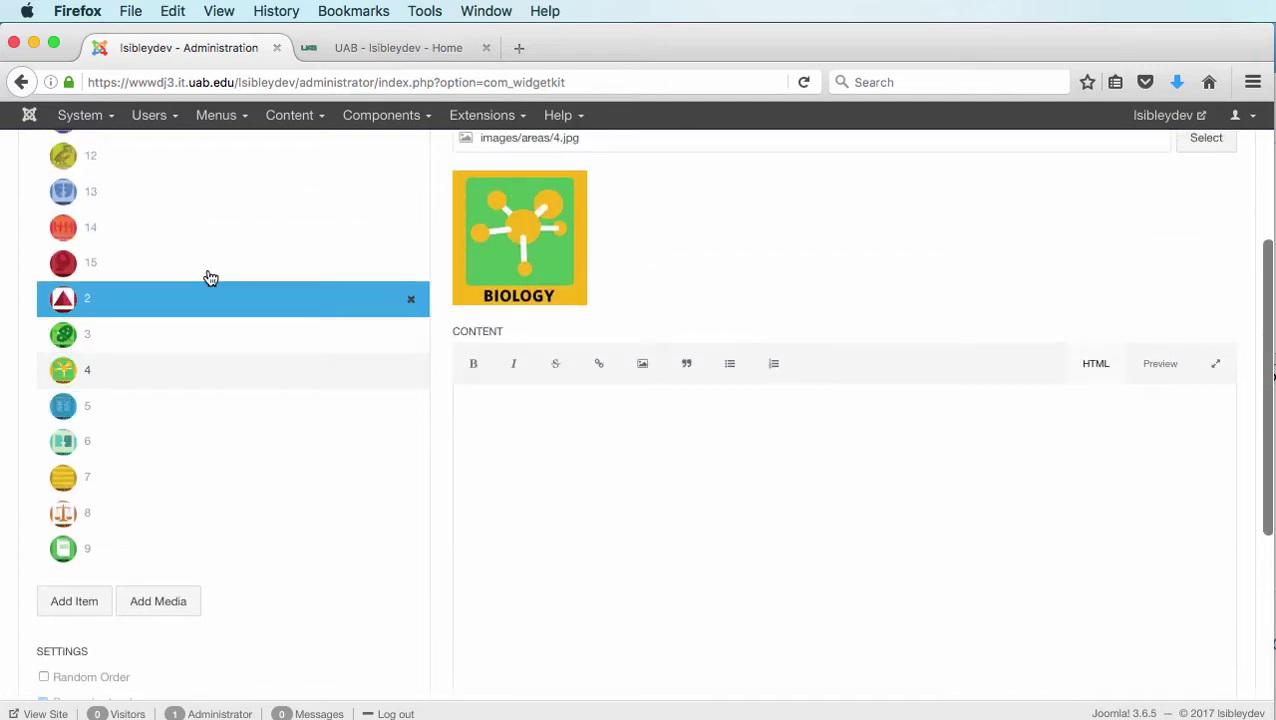
Append ', undergraduate' to the Anthropology item's (item 2) tags.
click(185, 297)
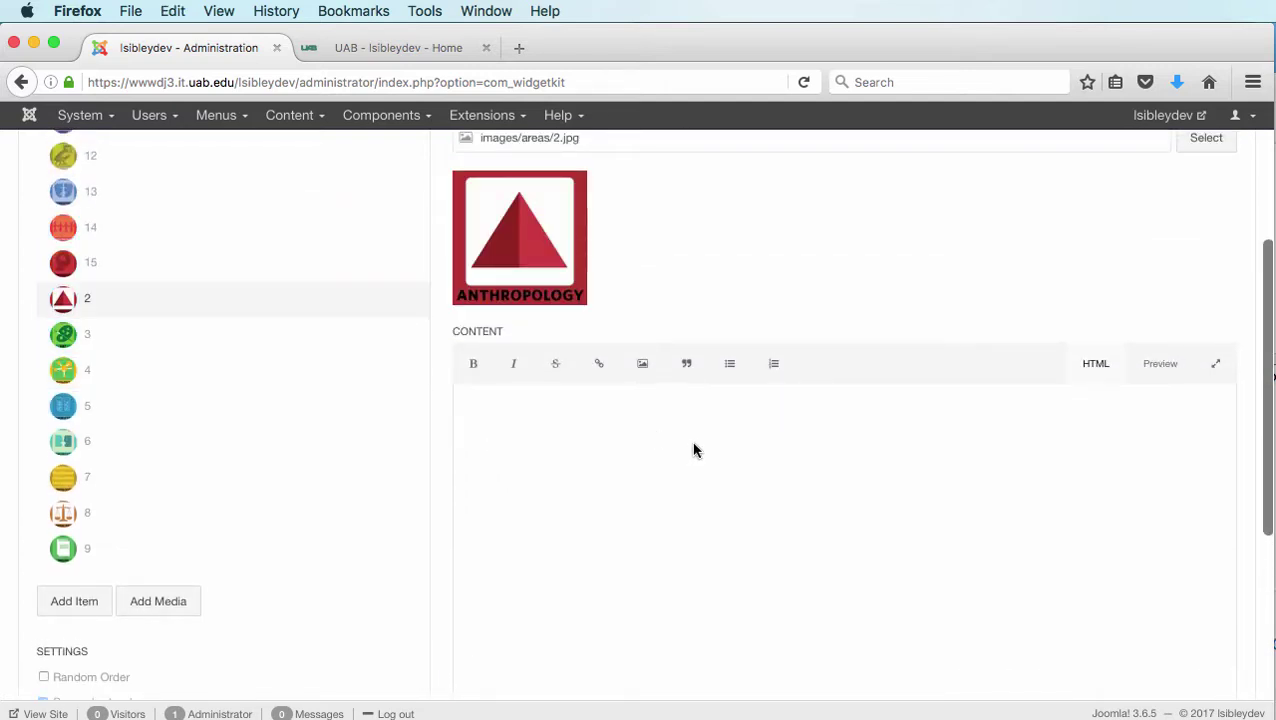
scroll(710, 500, down, 7)
text(,)
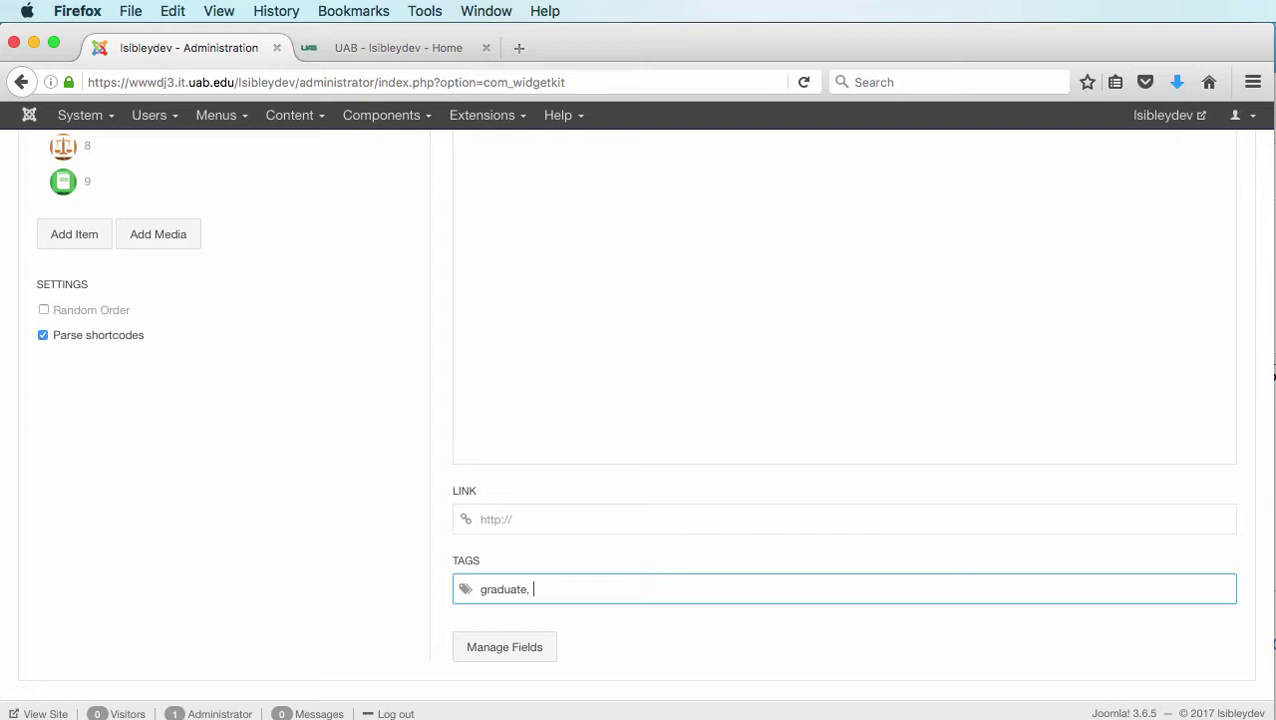
text(undergraduate)
scroll(203, 221, up, 3)
scroll(195, 245, up, 9)
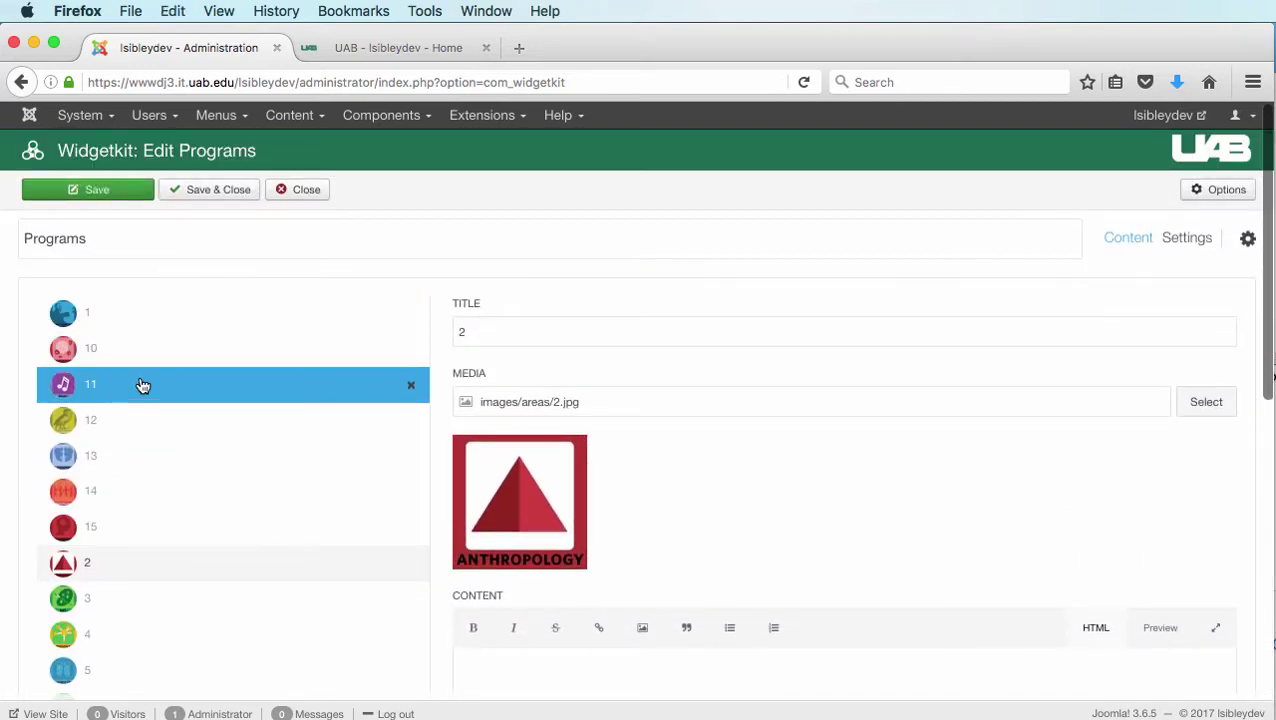
Recheck Music, then add the undergraduate tag to the Theatre item's (item 13) empty tags.
click(142, 383)
scroll(178, 382, down, 10)
scroll(86, 265, up, 10)
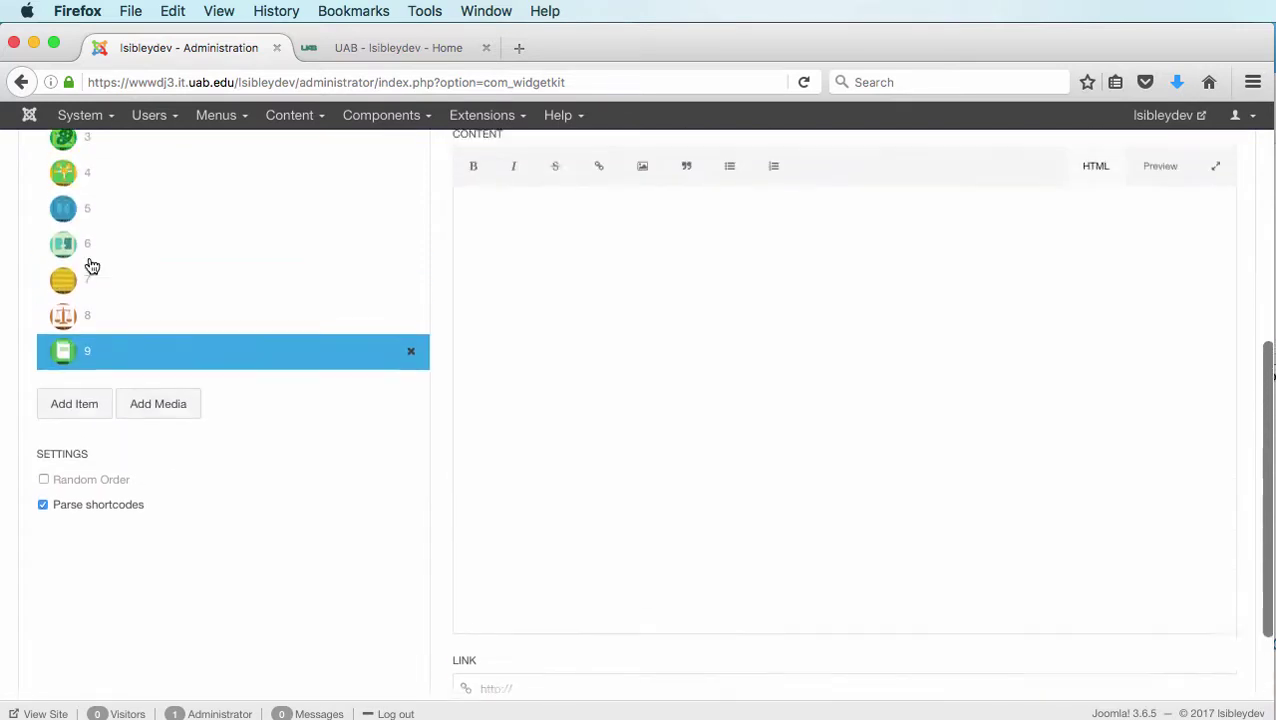
click(95, 305)
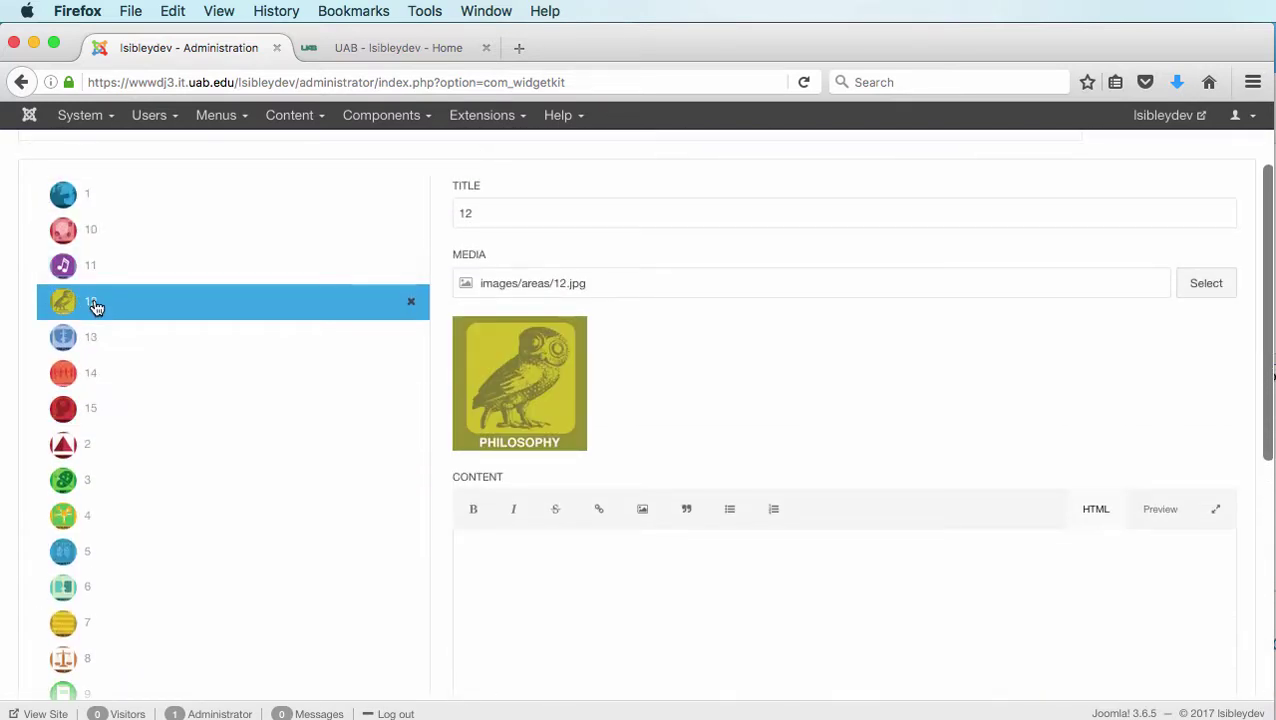
click(102, 335)
scroll(141, 342, down, 5)
scroll(141, 342, down, 5)
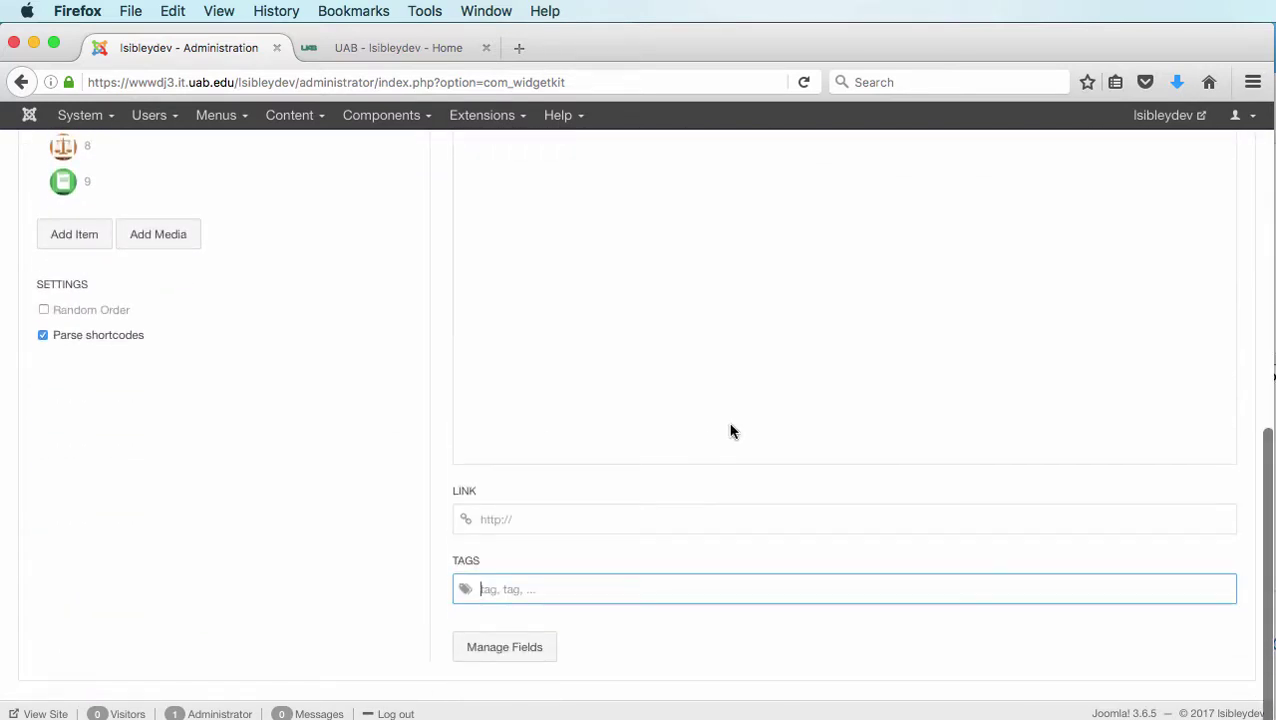
text(undergraduate)
scroll(276, 305, up, 8)
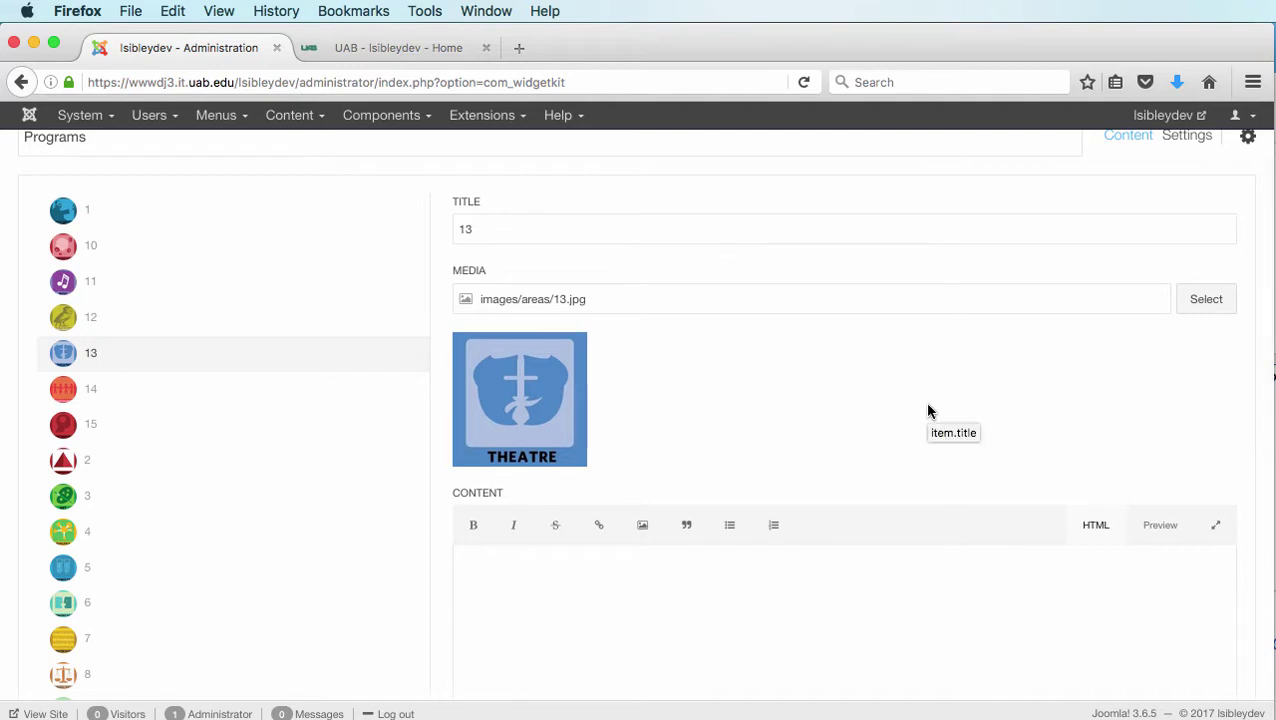
scroll(928, 411, up, 2)
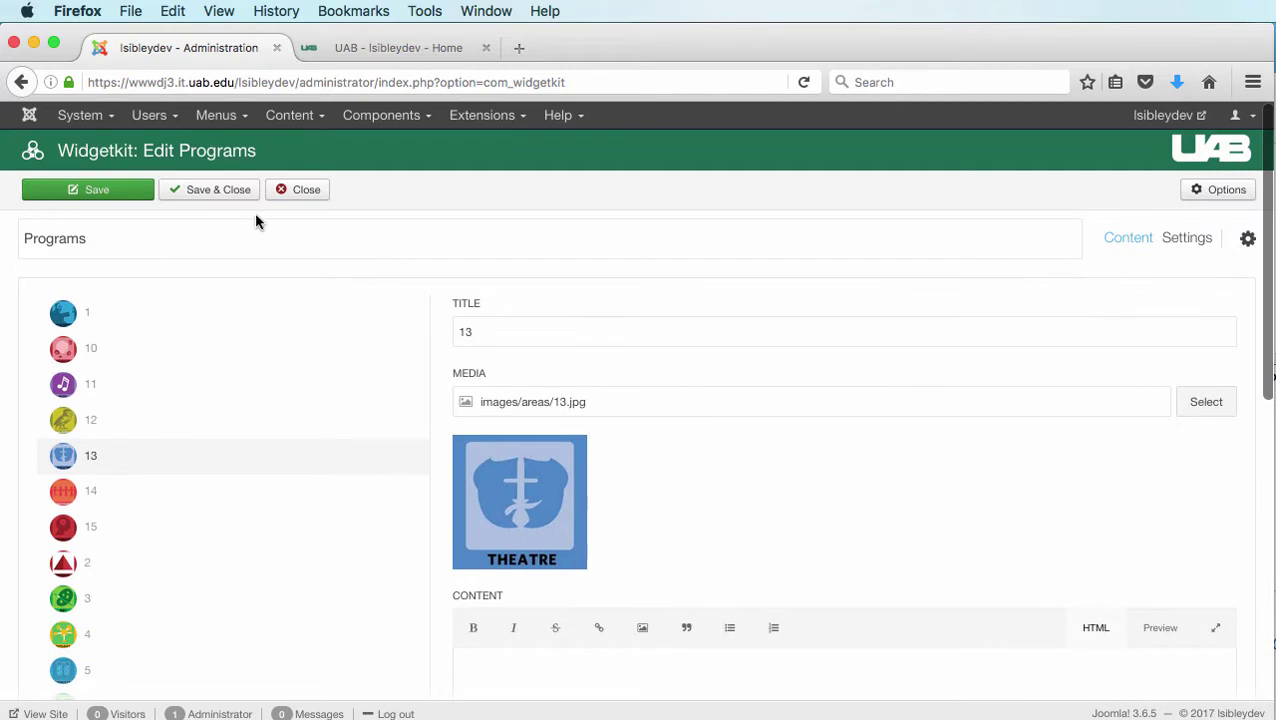
Make the gallery a Dynamic Grid with 3 columns for Phone Portrait.
click(1180, 240)
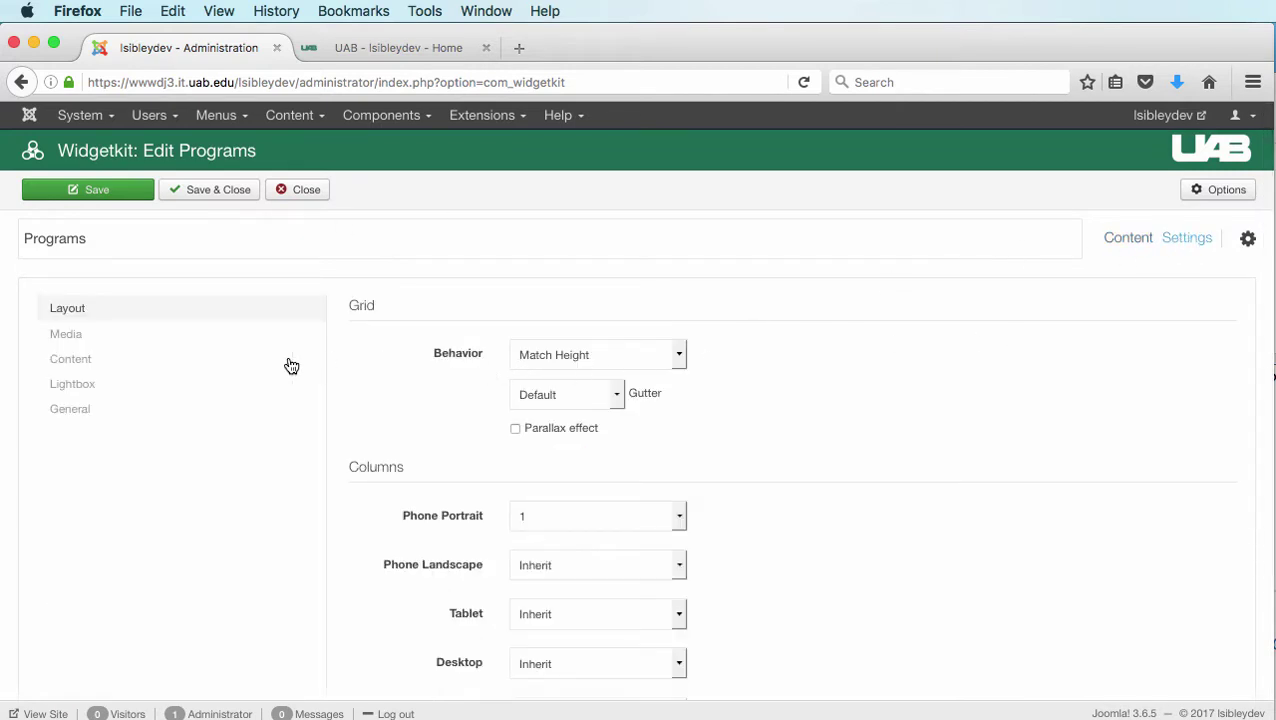
click(569, 357)
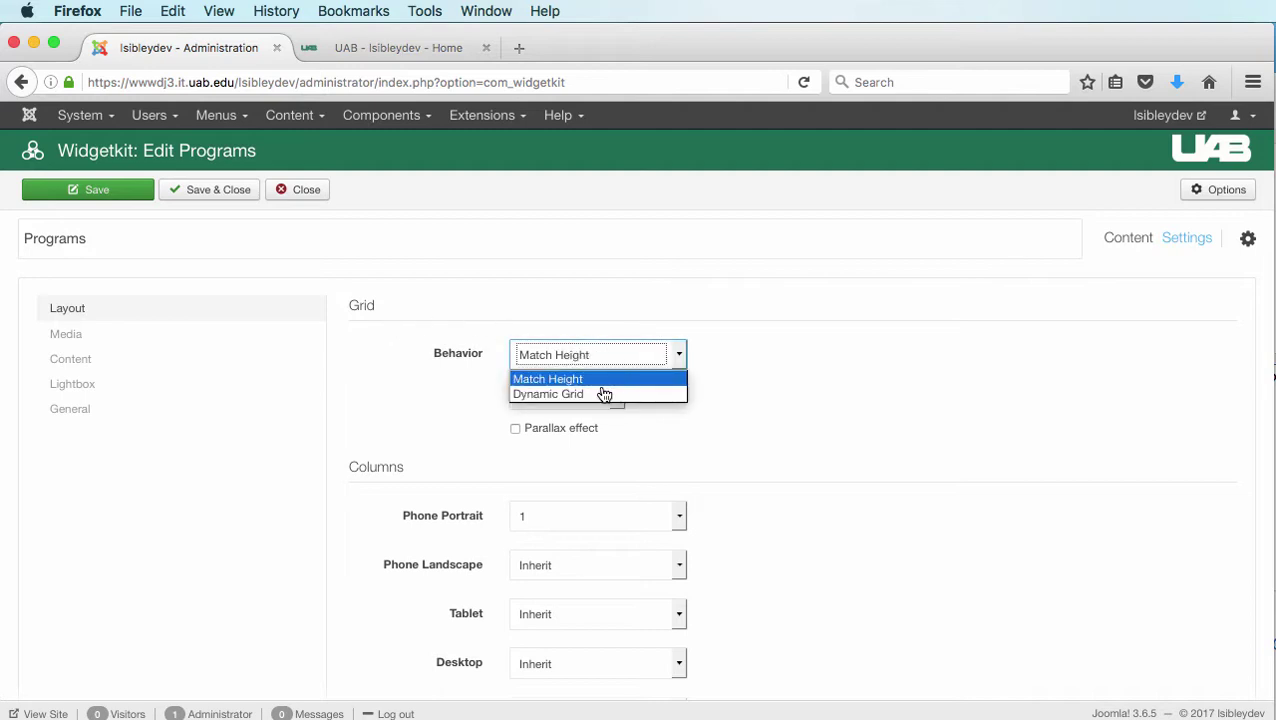
click(567, 395)
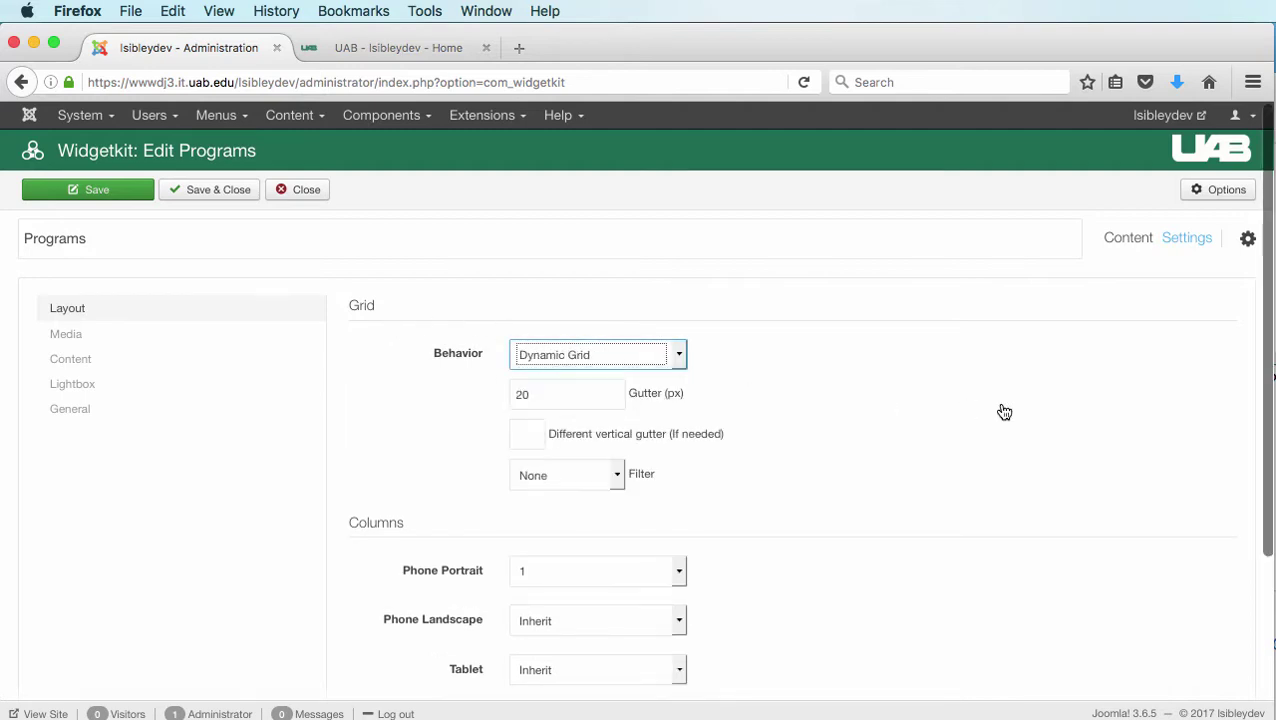
scroll(803, 467, down, 3)
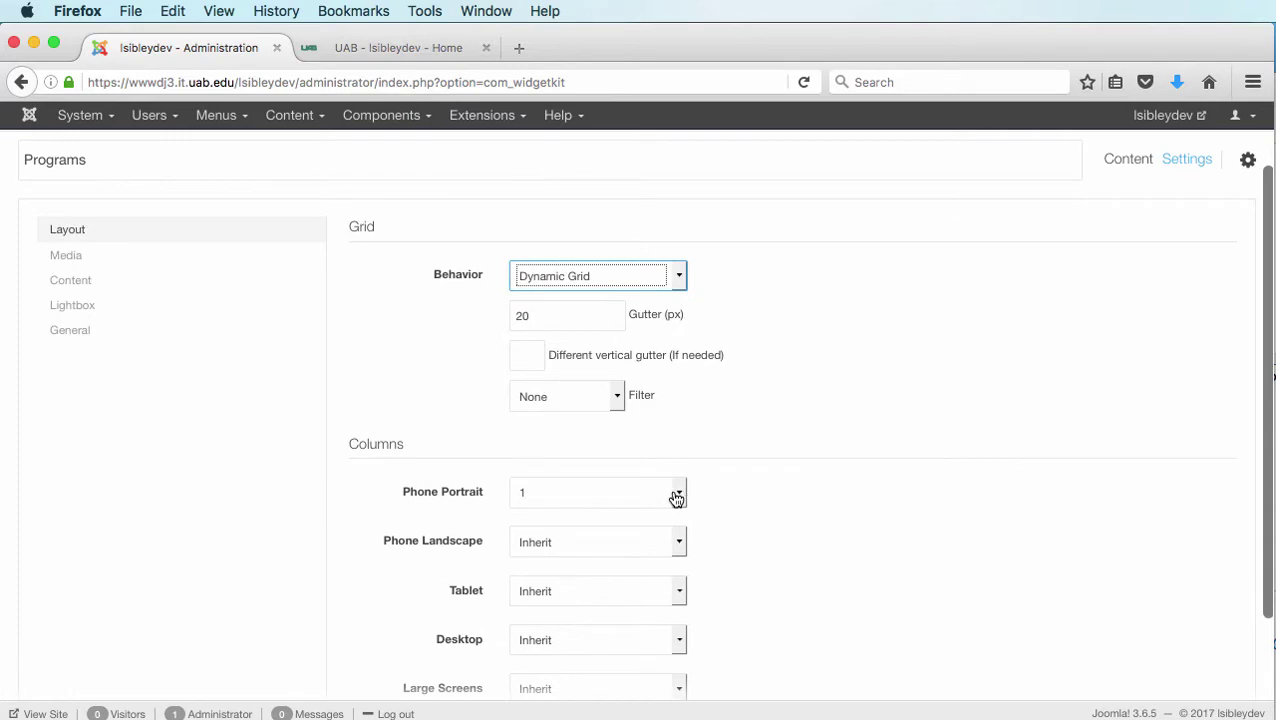
click(585, 494)
click(588, 548)
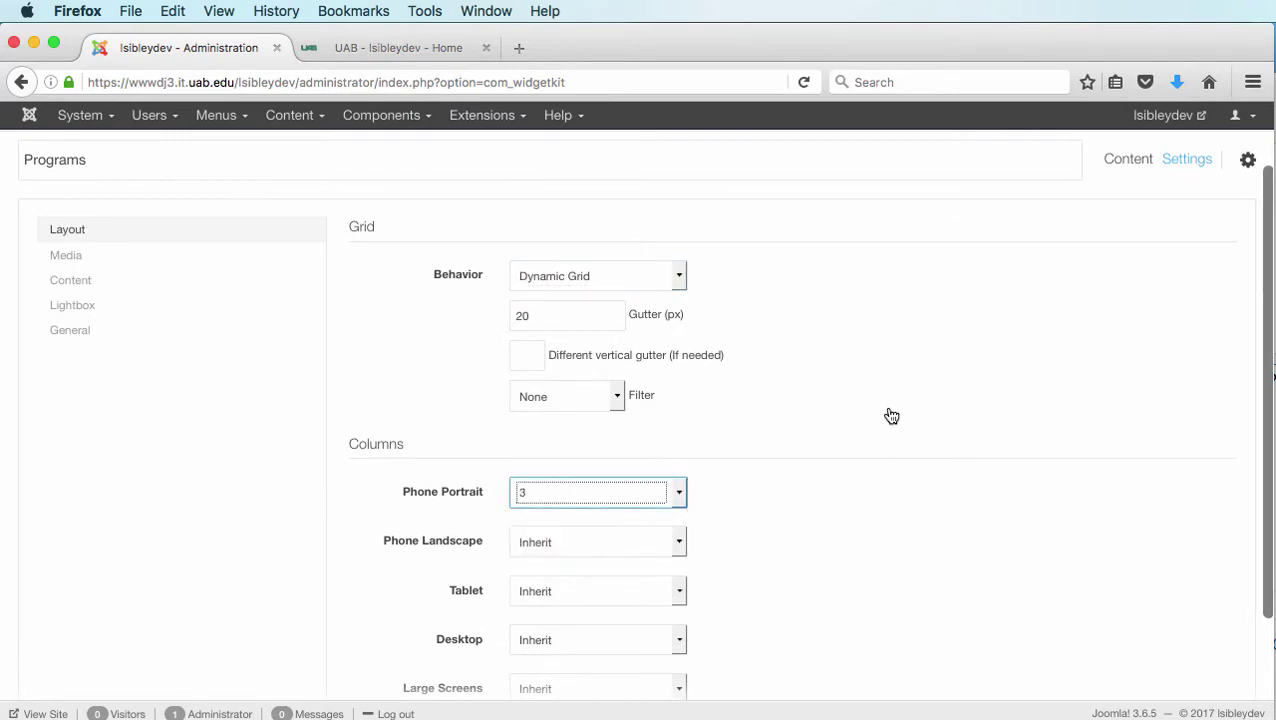
Set the gallery's Items Animation to Scale Up.
scroll(891, 415, down, 5)
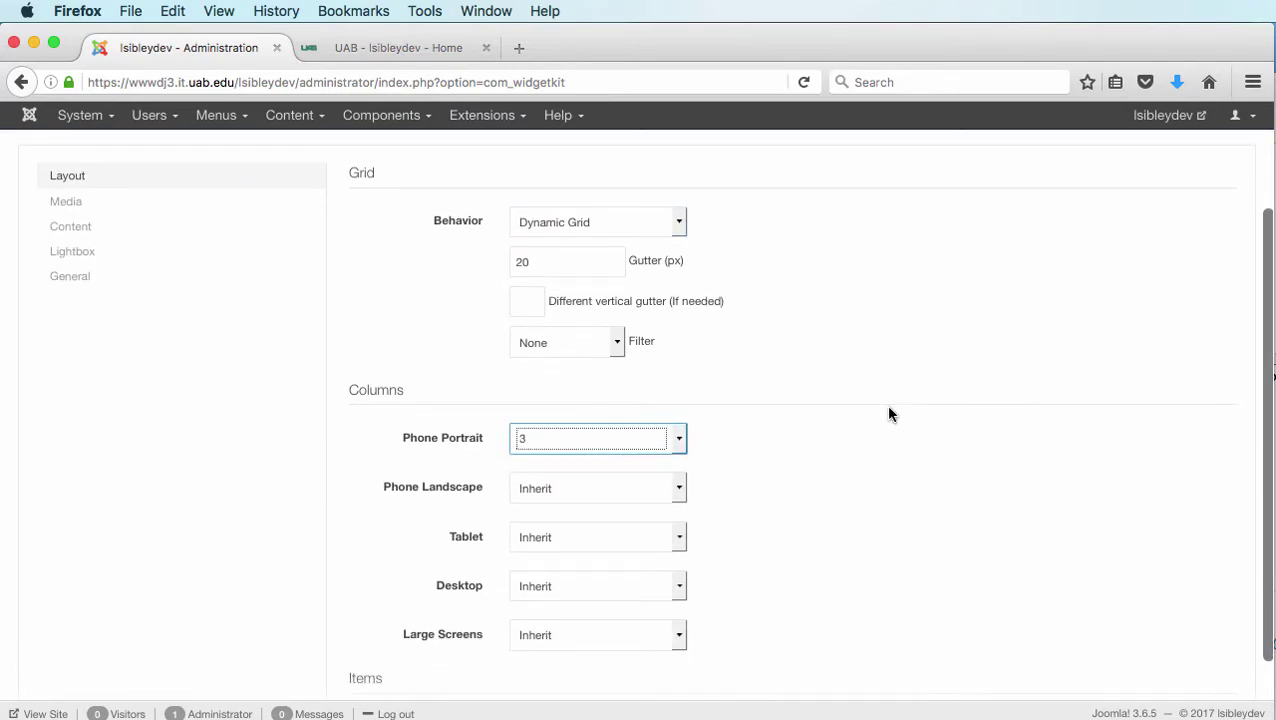
click(679, 646)
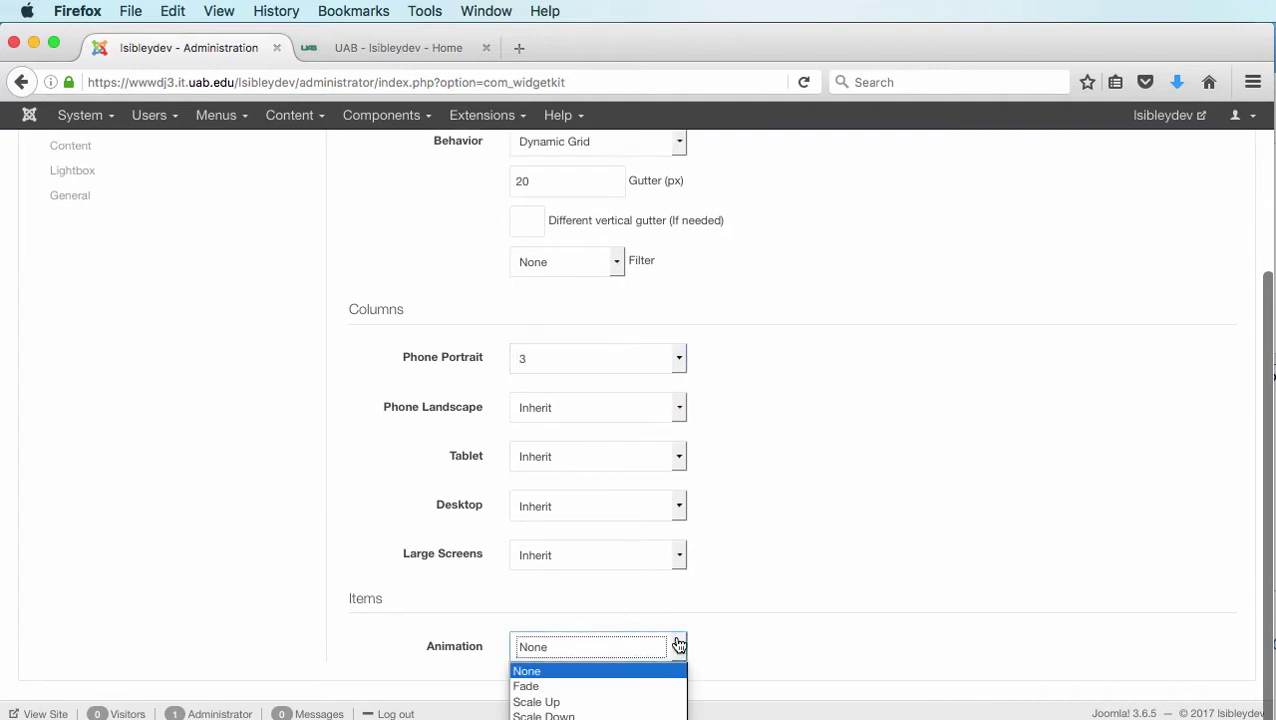
click(640, 702)
scroll(1000, 616, up, 8)
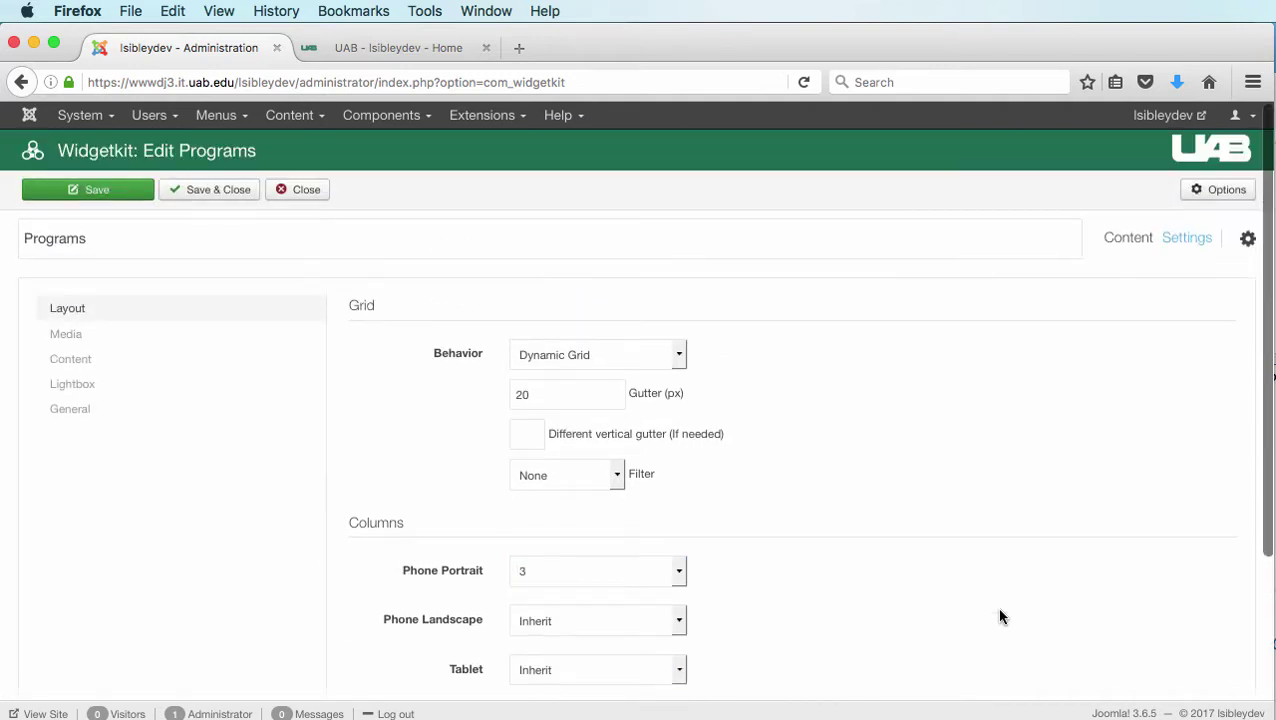
Save the Programs gallery and open the Programs article from Content > Articles.
click(217, 192)
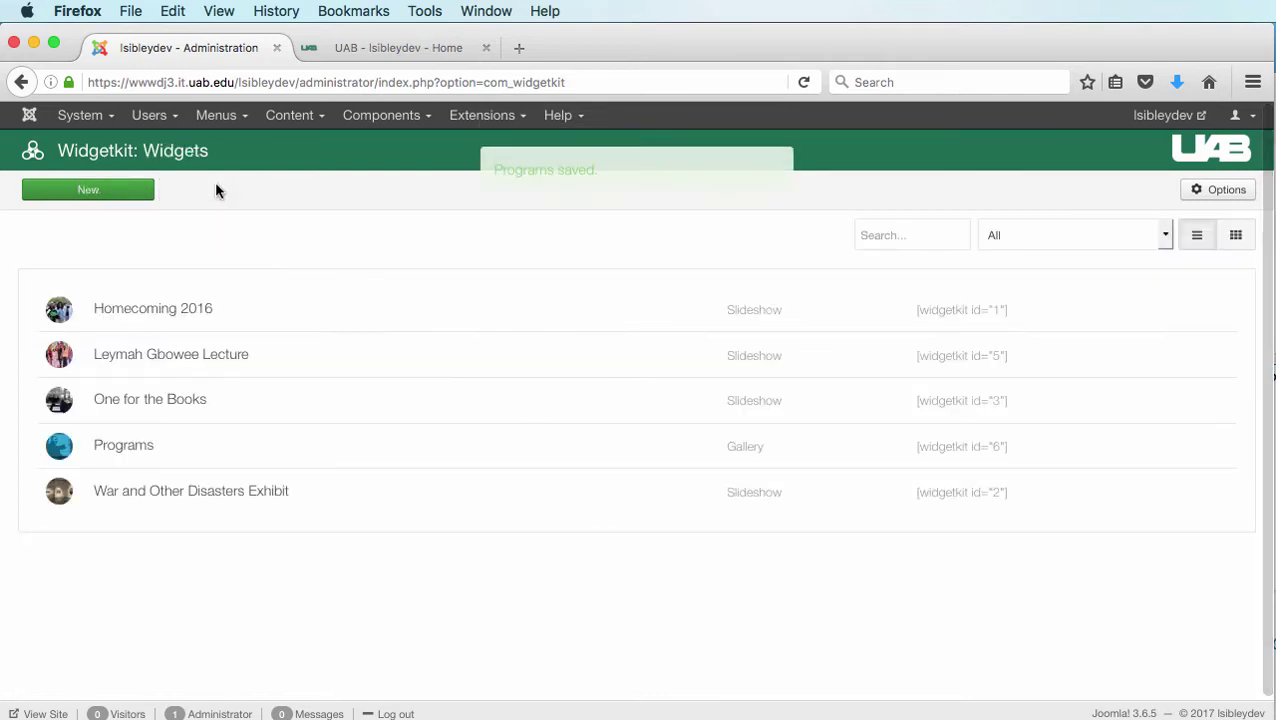
click(290, 116)
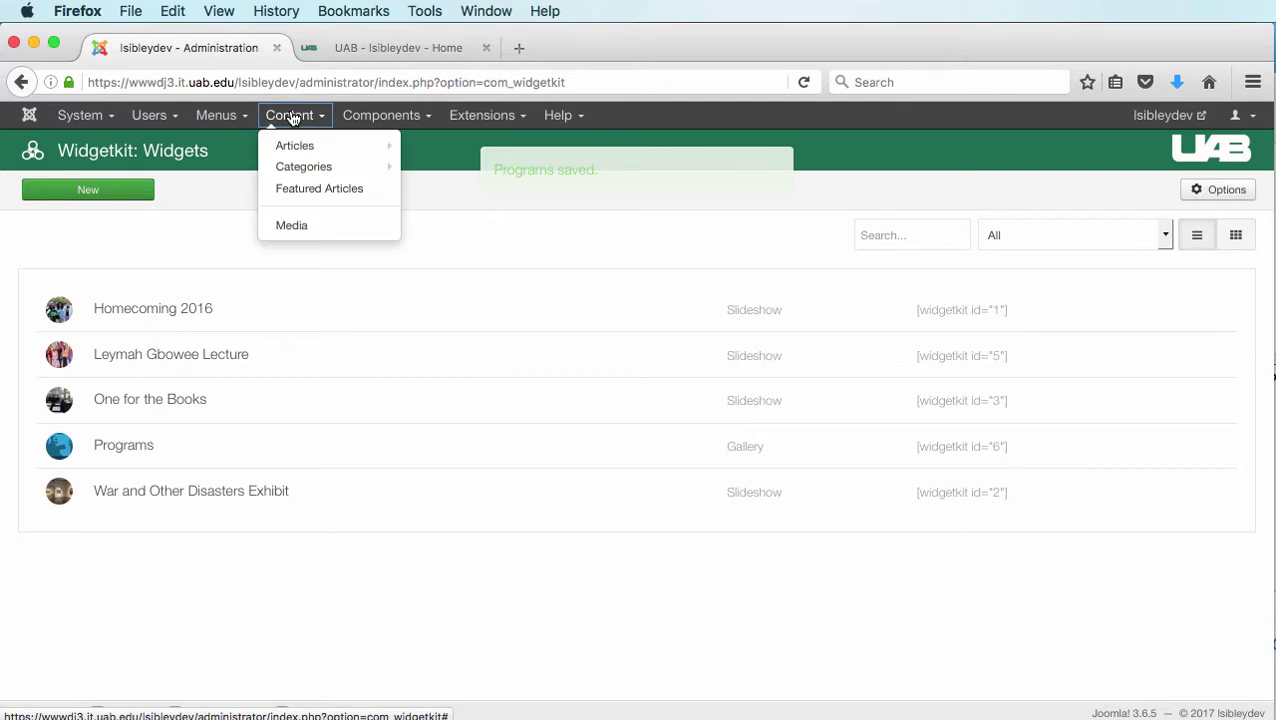
click(297, 146)
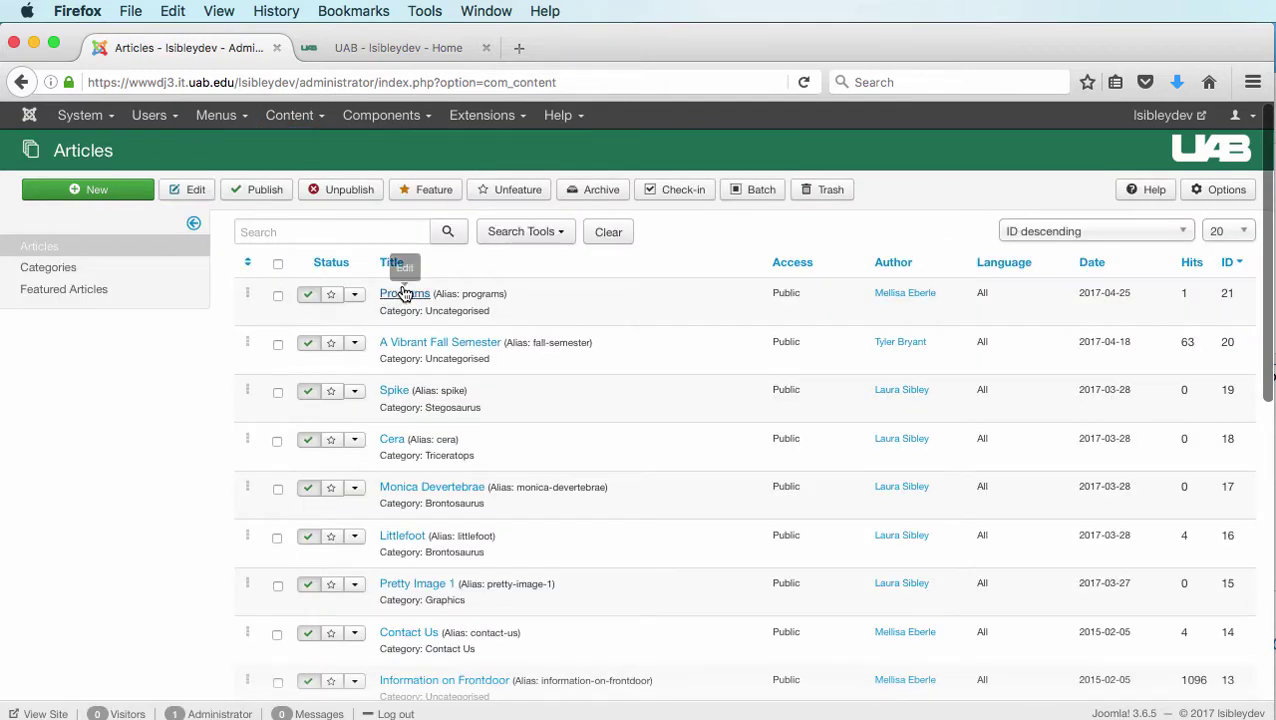
click(404, 293)
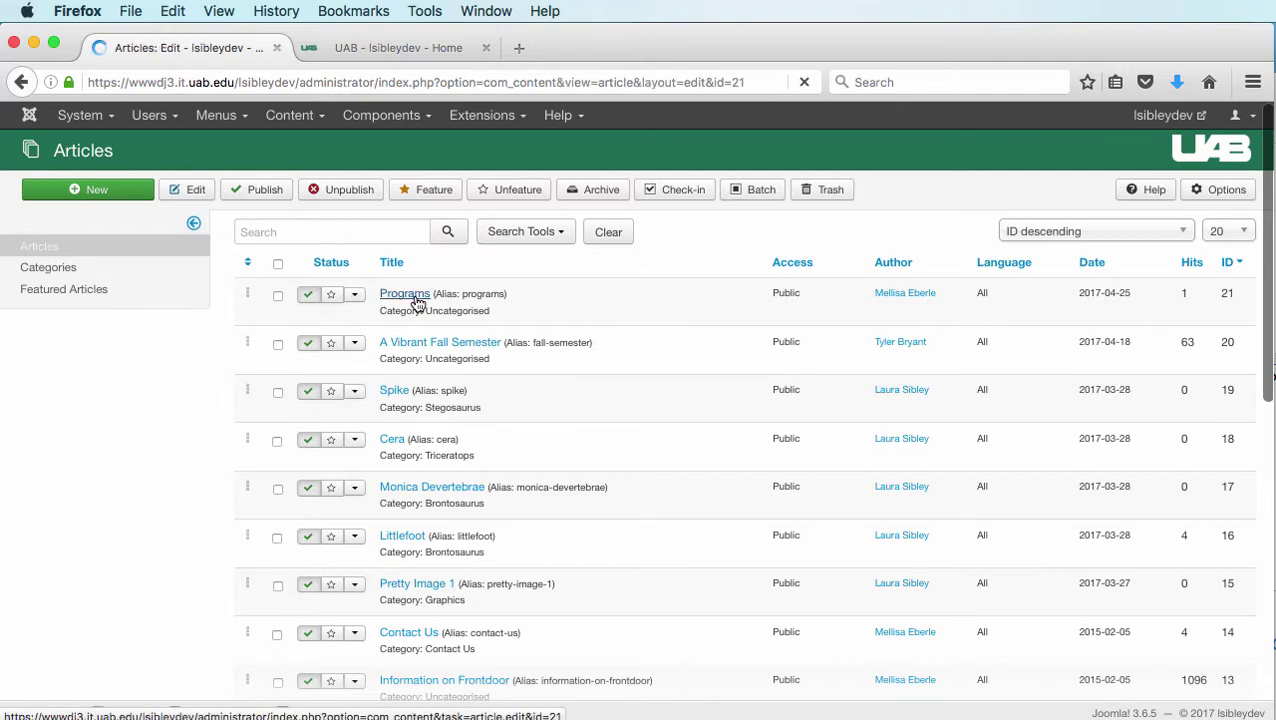
Insert the Programs Widgetkit widget into the article and save and close it.
scroll(523, 367, down, 3)
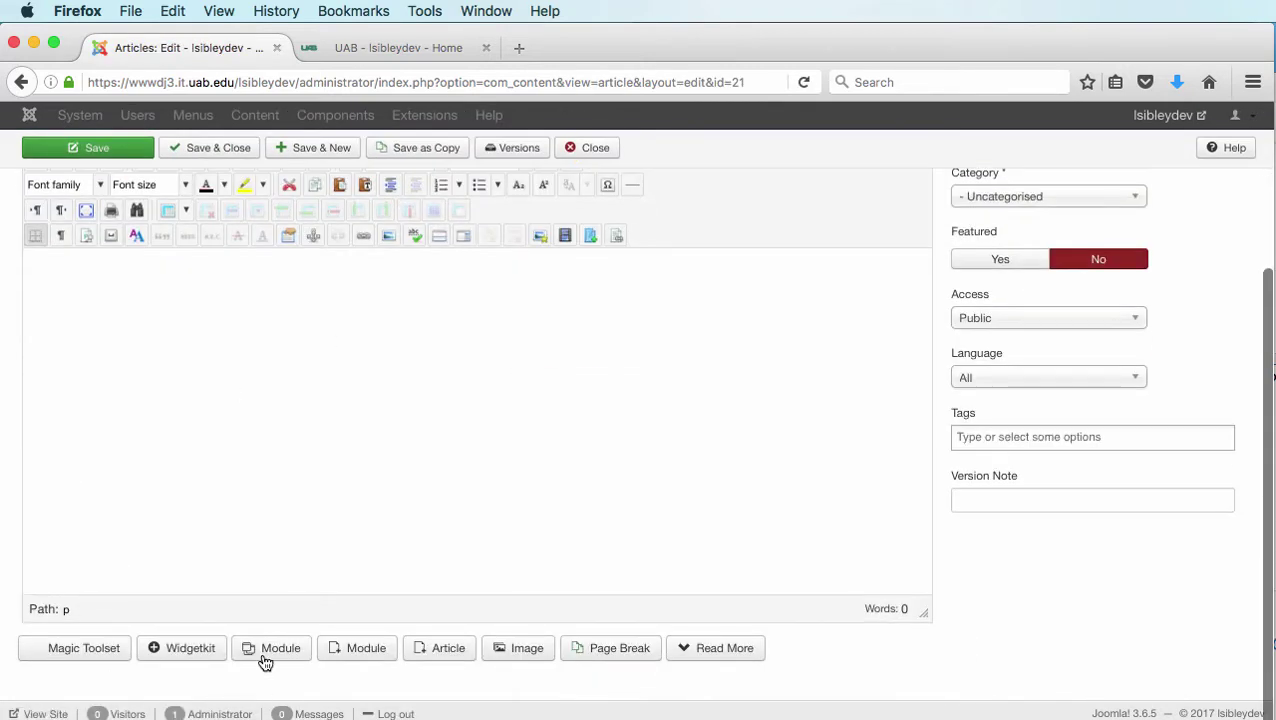
click(181, 651)
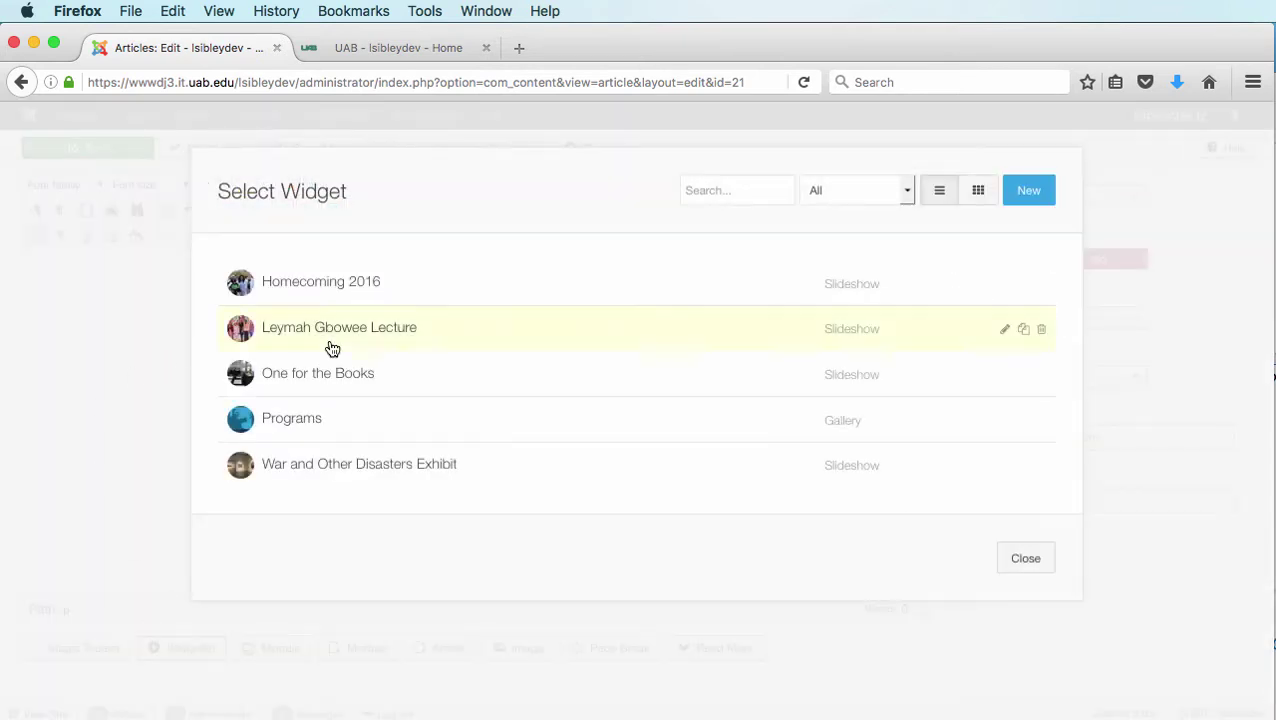
click(273, 419)
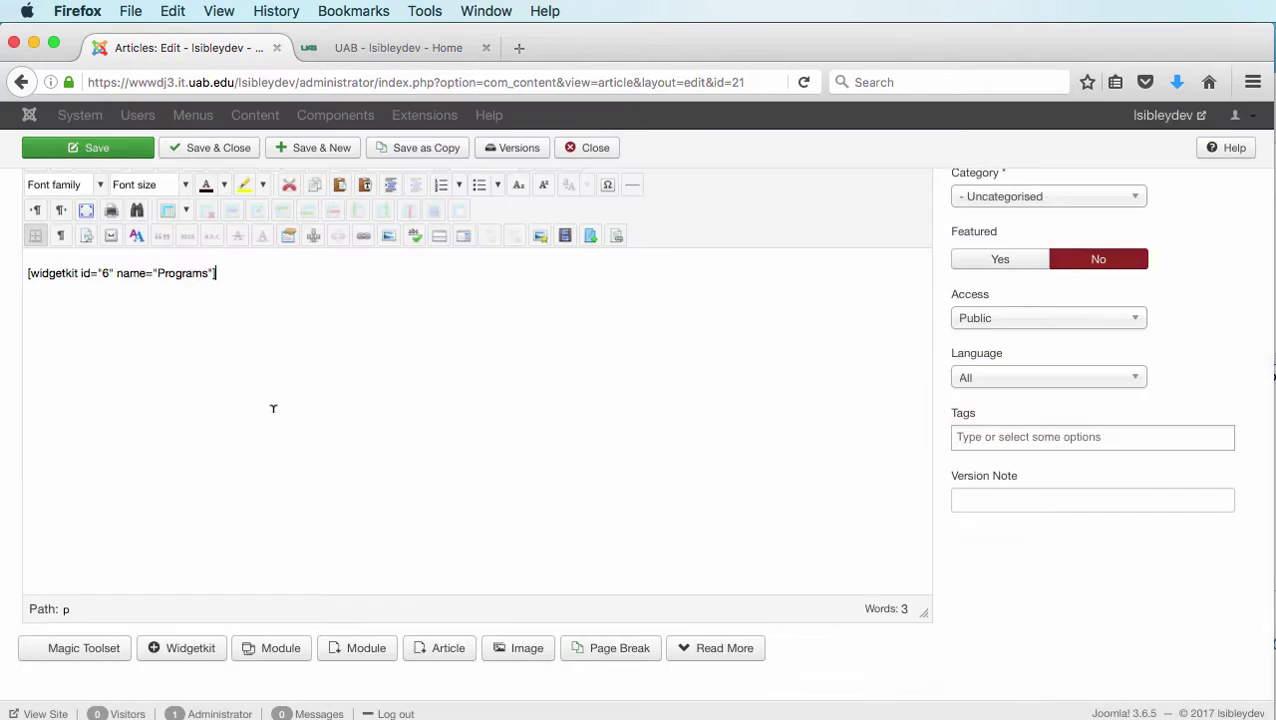
click(214, 147)
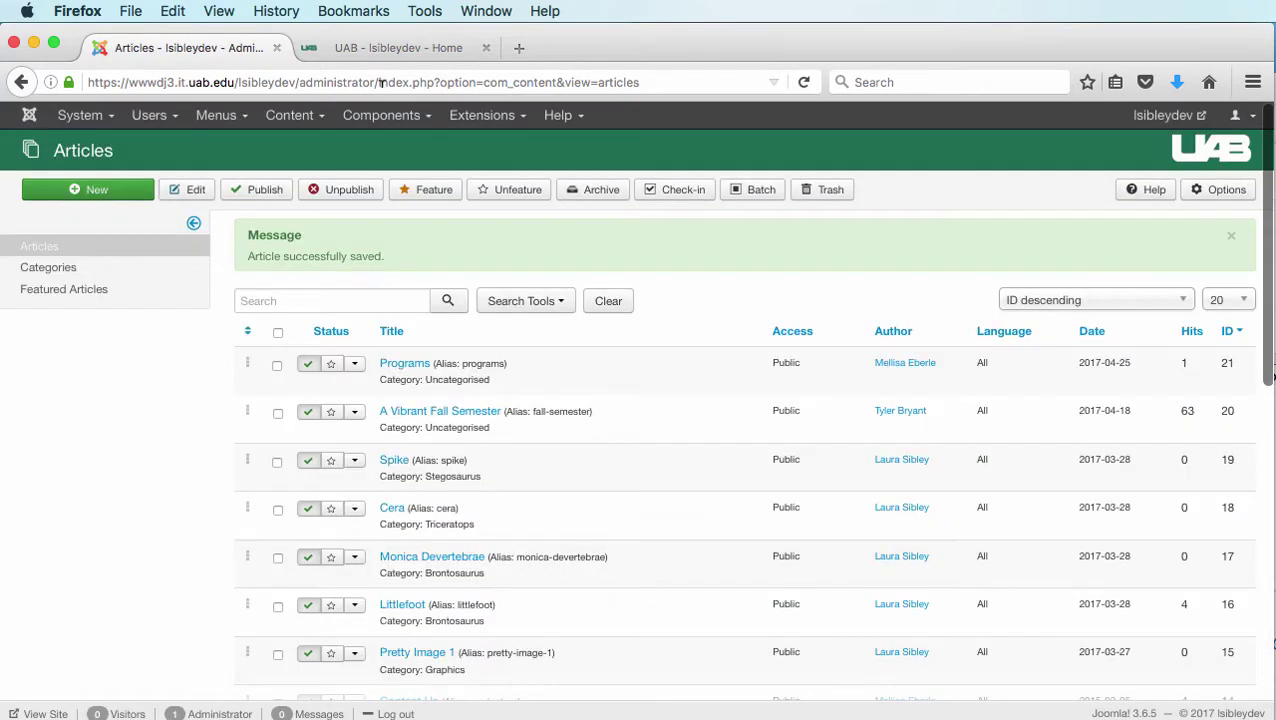
Reload the UAB site and view the Programs page's gallery of program tiles.
click(380, 48)
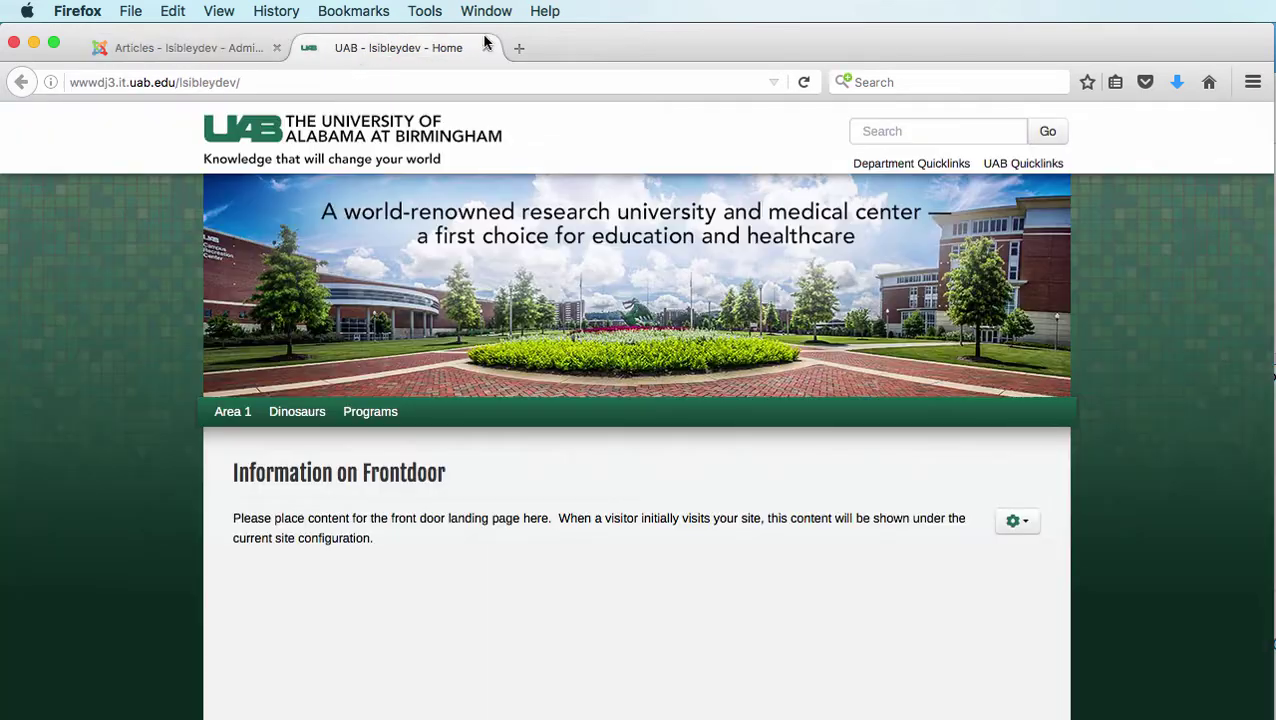
click(803, 83)
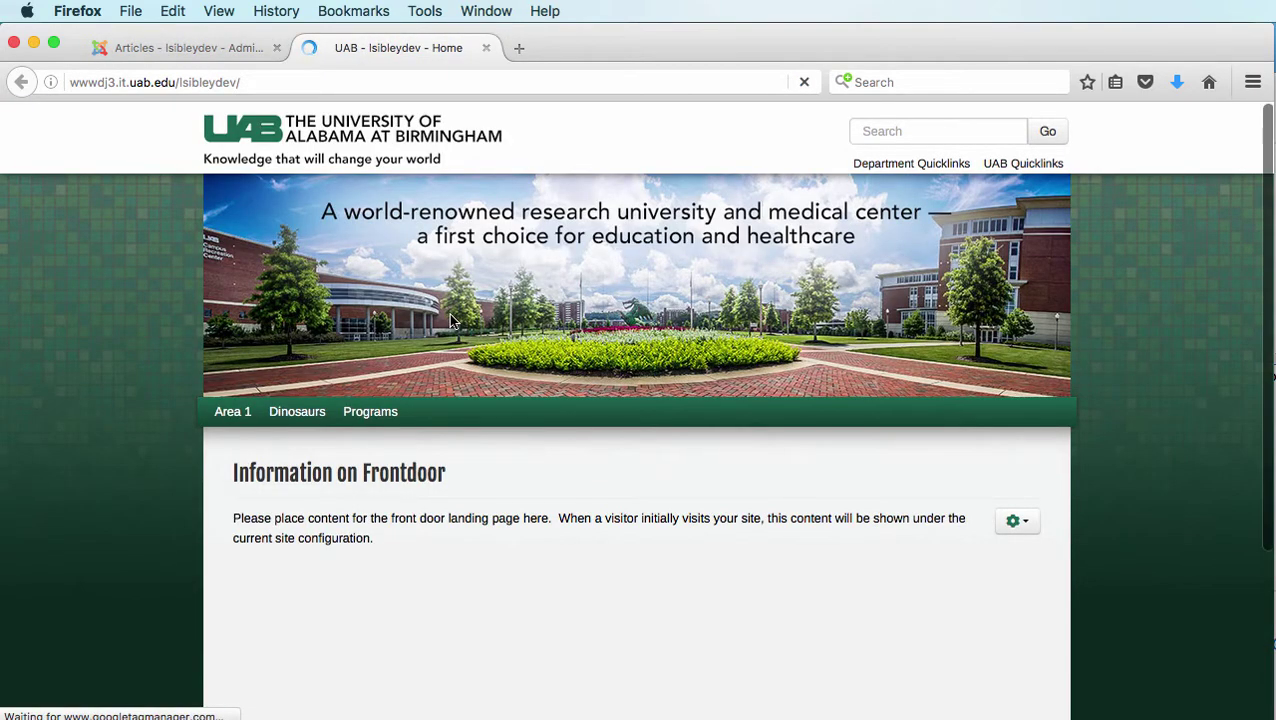
click(370, 411)
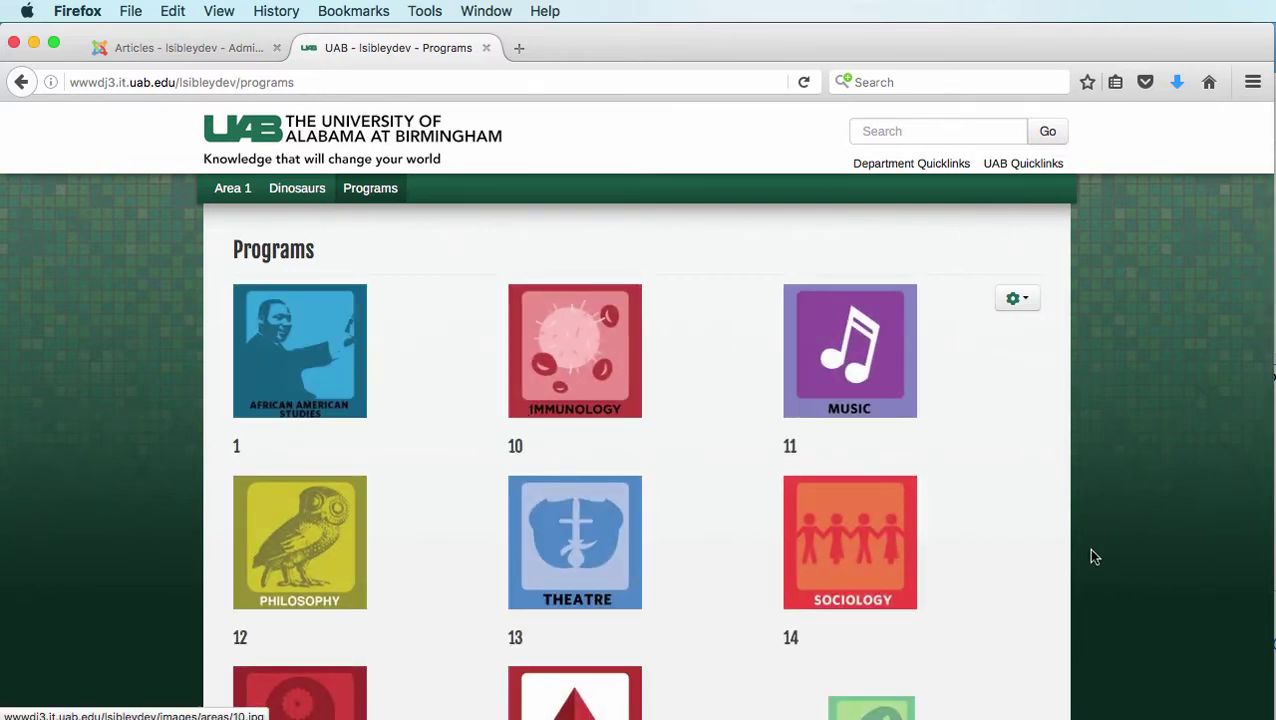
scroll(458, 250, down, 6)
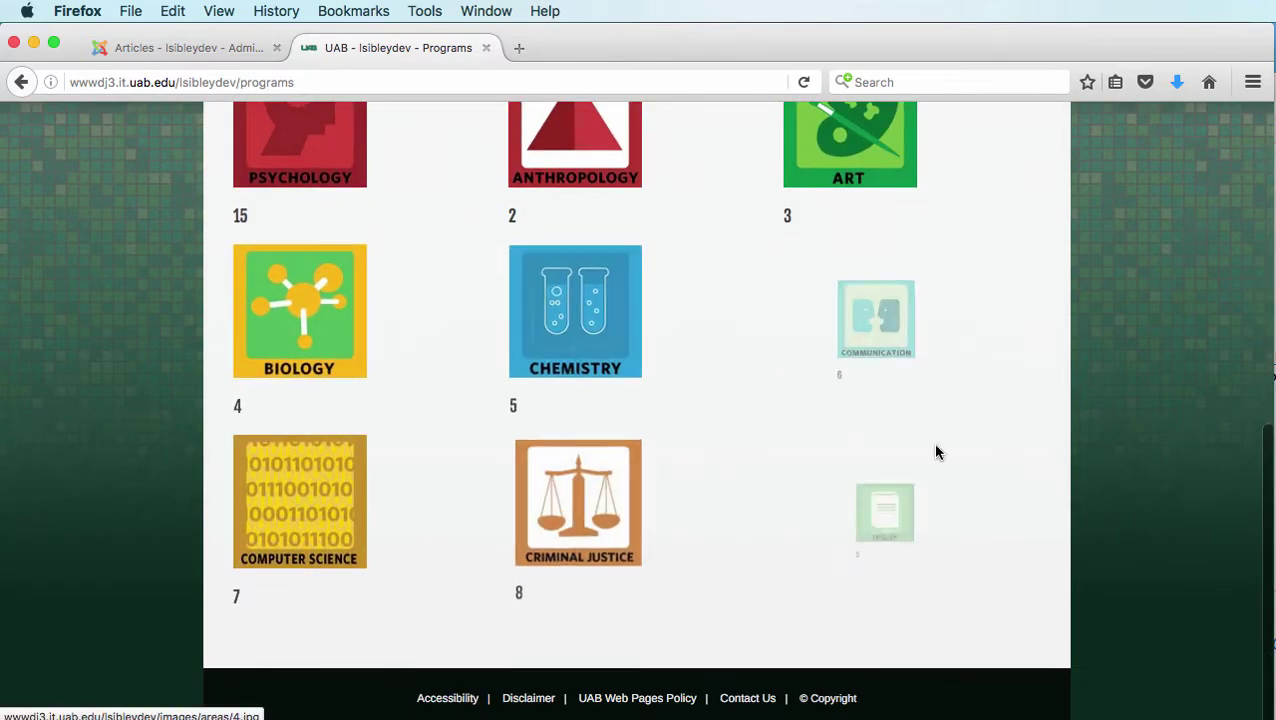
scroll(591, 326, up, 6)
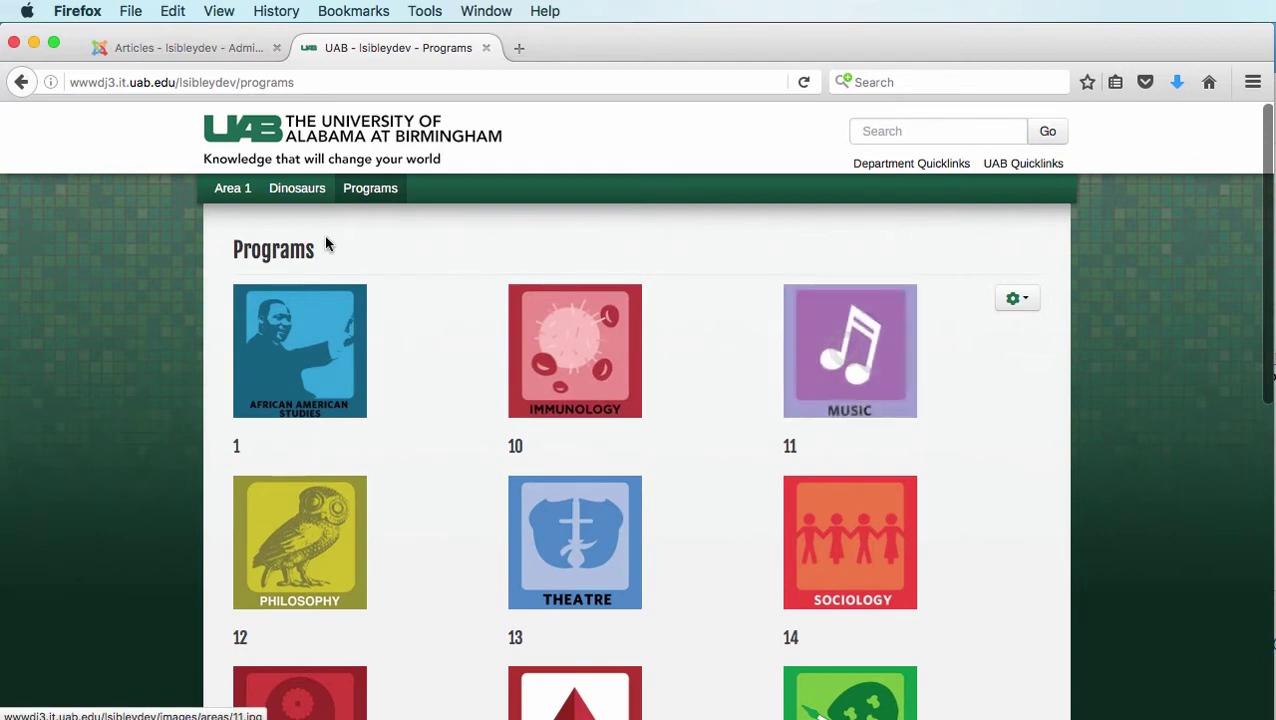
Back in the administrator, open the Programs gallery from Components > Widgetkit.
click(171, 48)
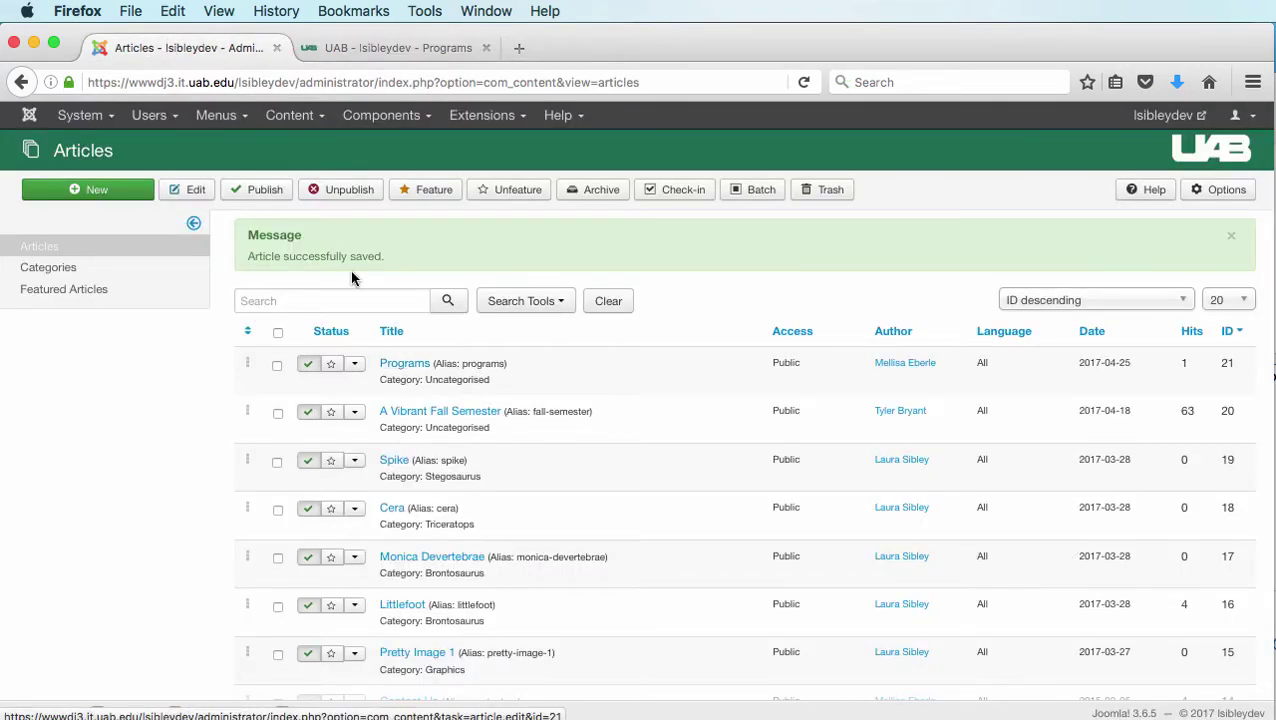
click(373, 117)
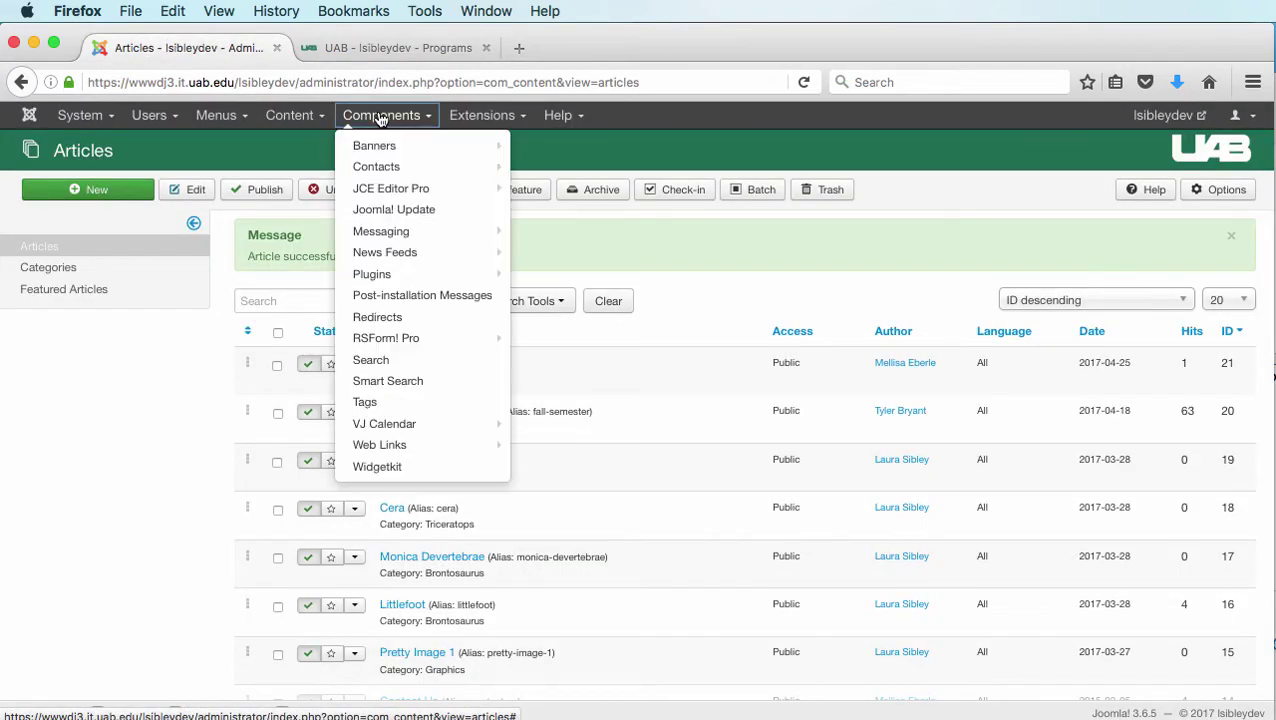
click(456, 470)
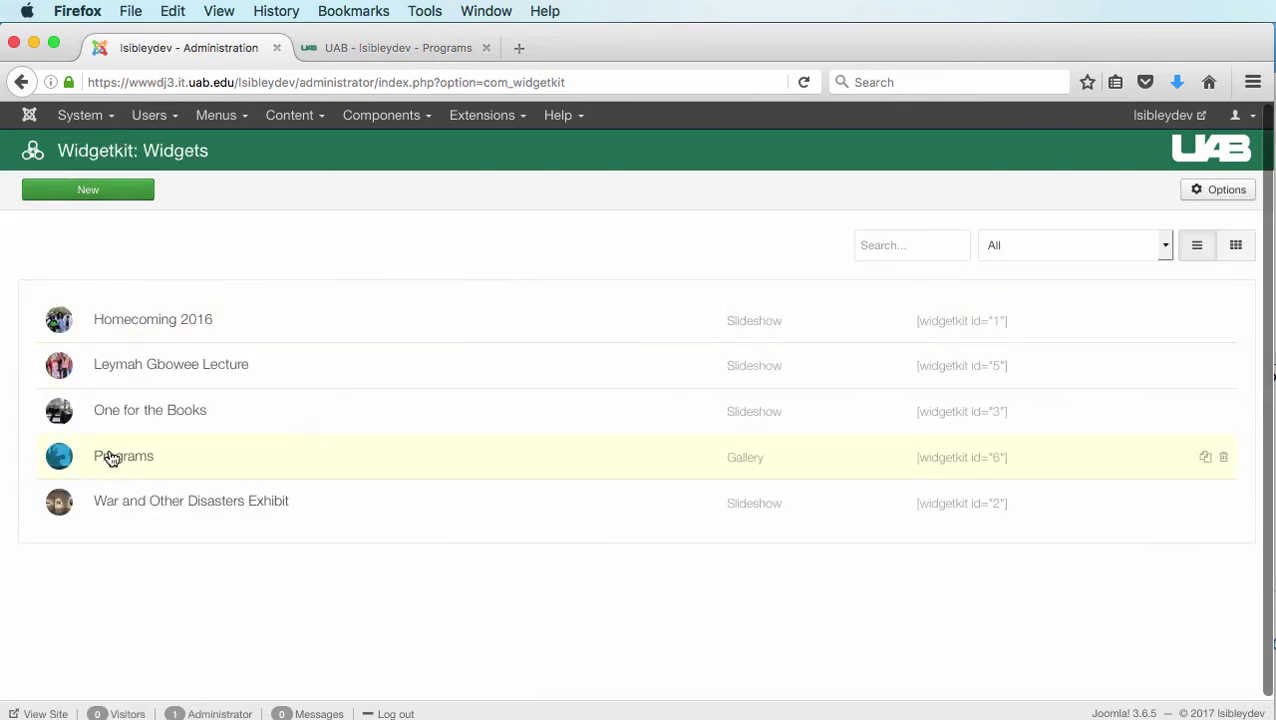
click(112, 458)
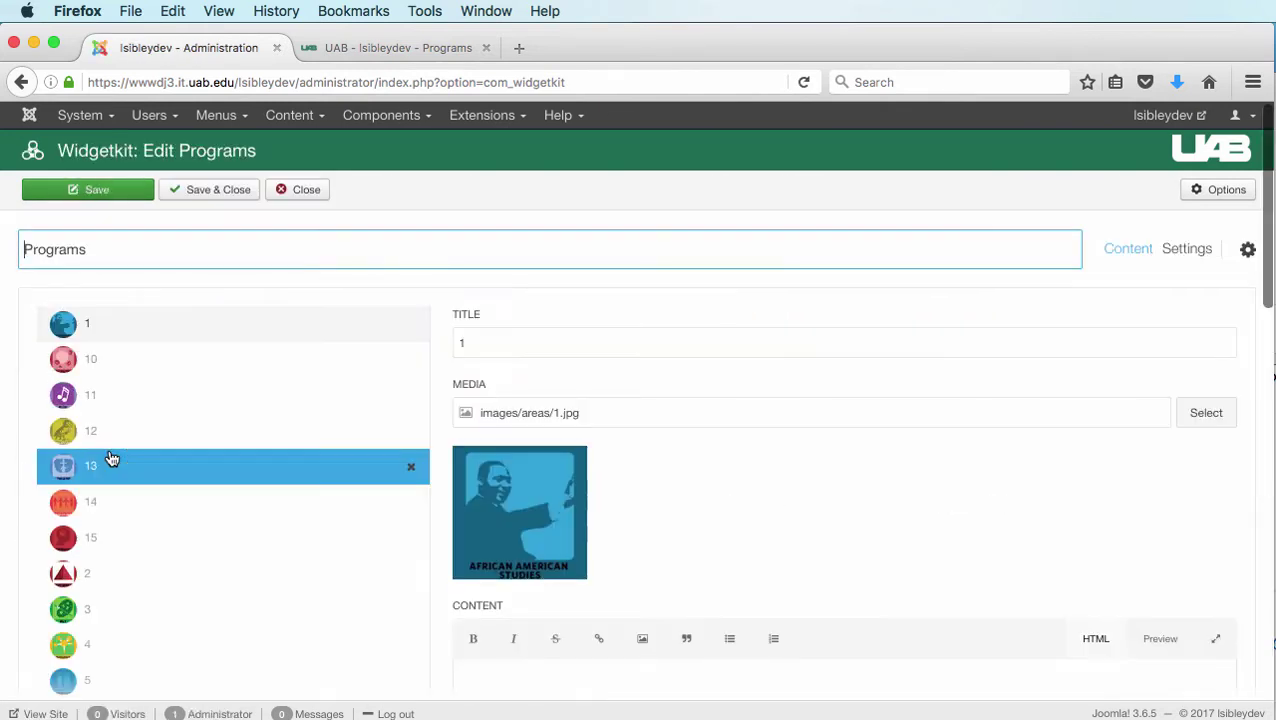
Set the gallery's grid filter to Text, then save and close the widget.
click(1205, 243)
scroll(798, 383, down, 1)
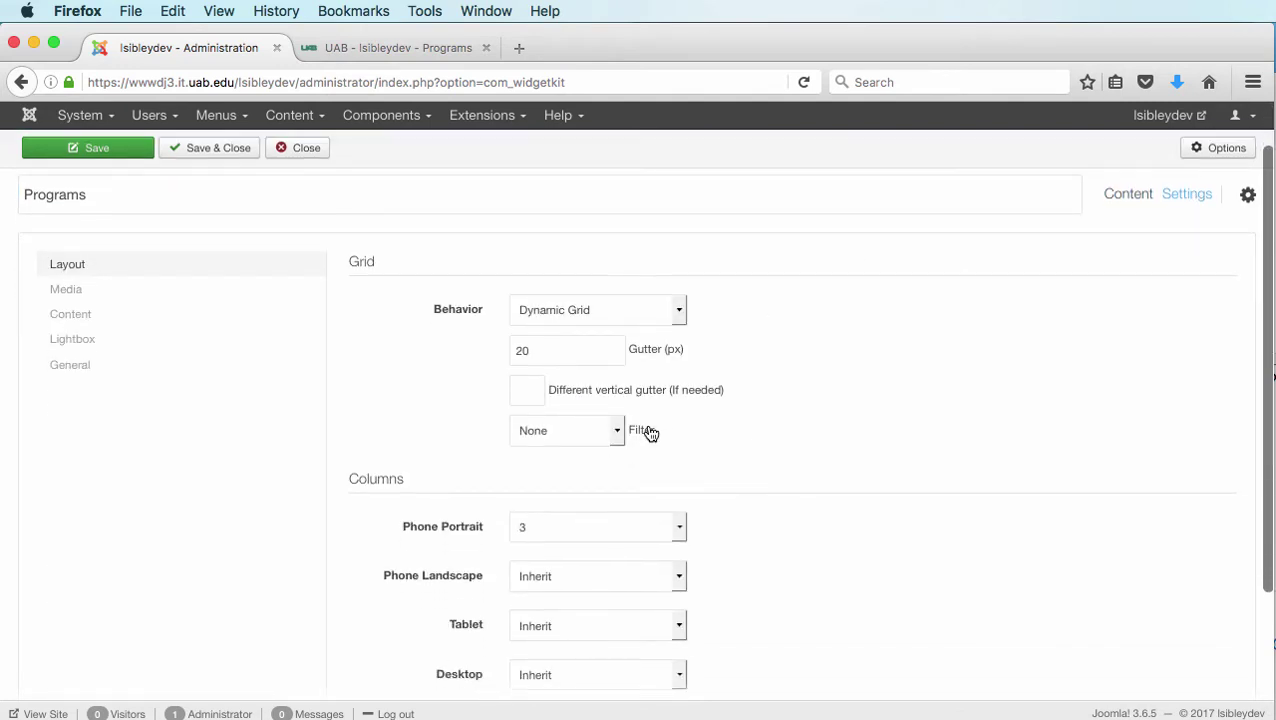
click(615, 431)
click(568, 472)
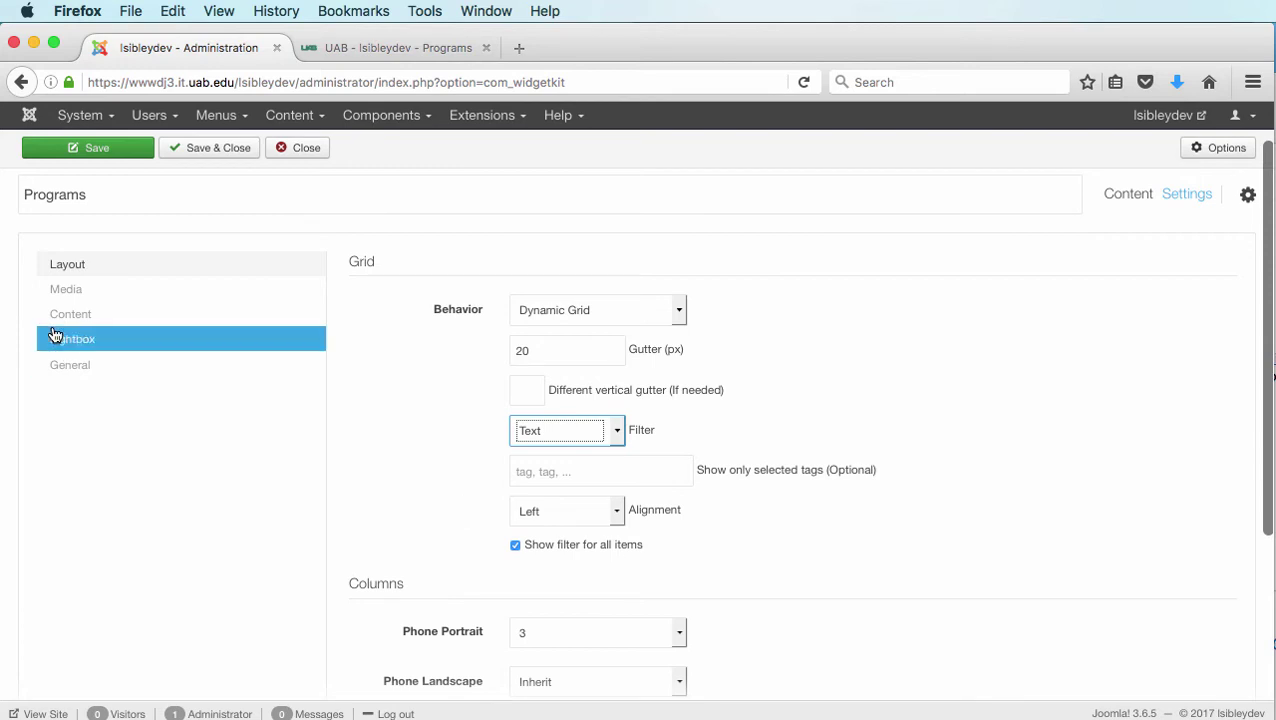
click(61, 150)
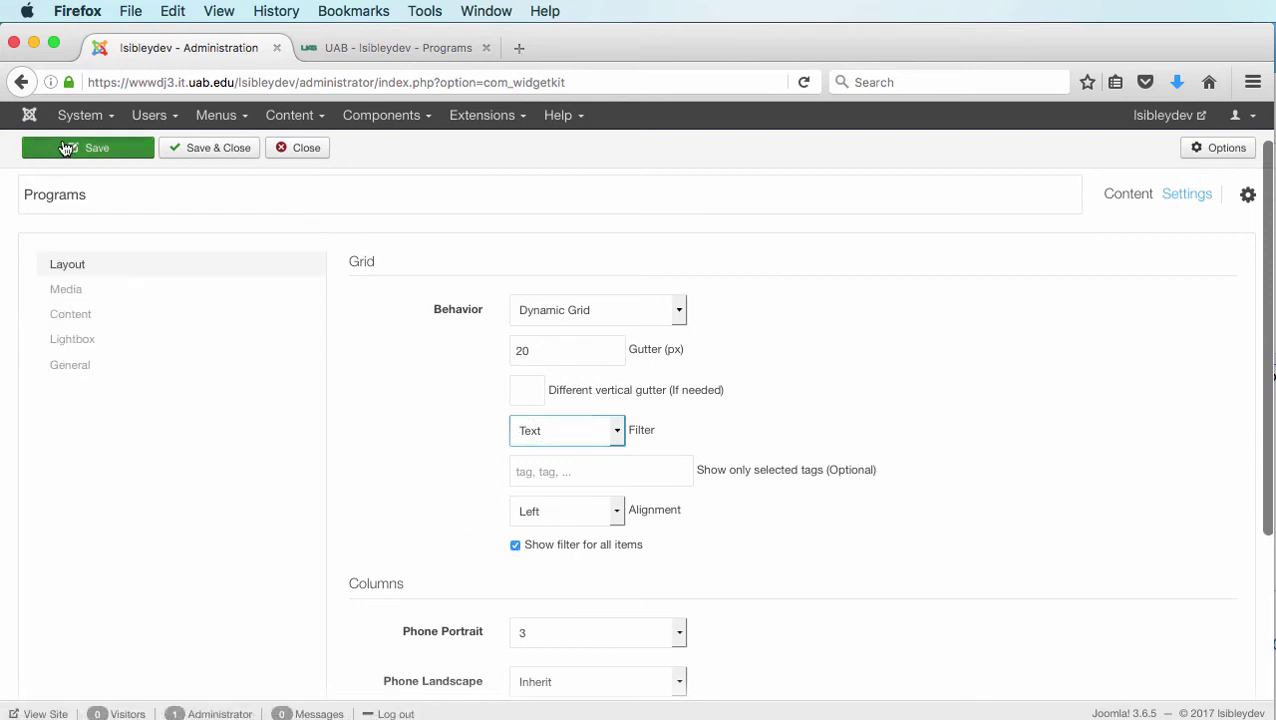
click(211, 150)
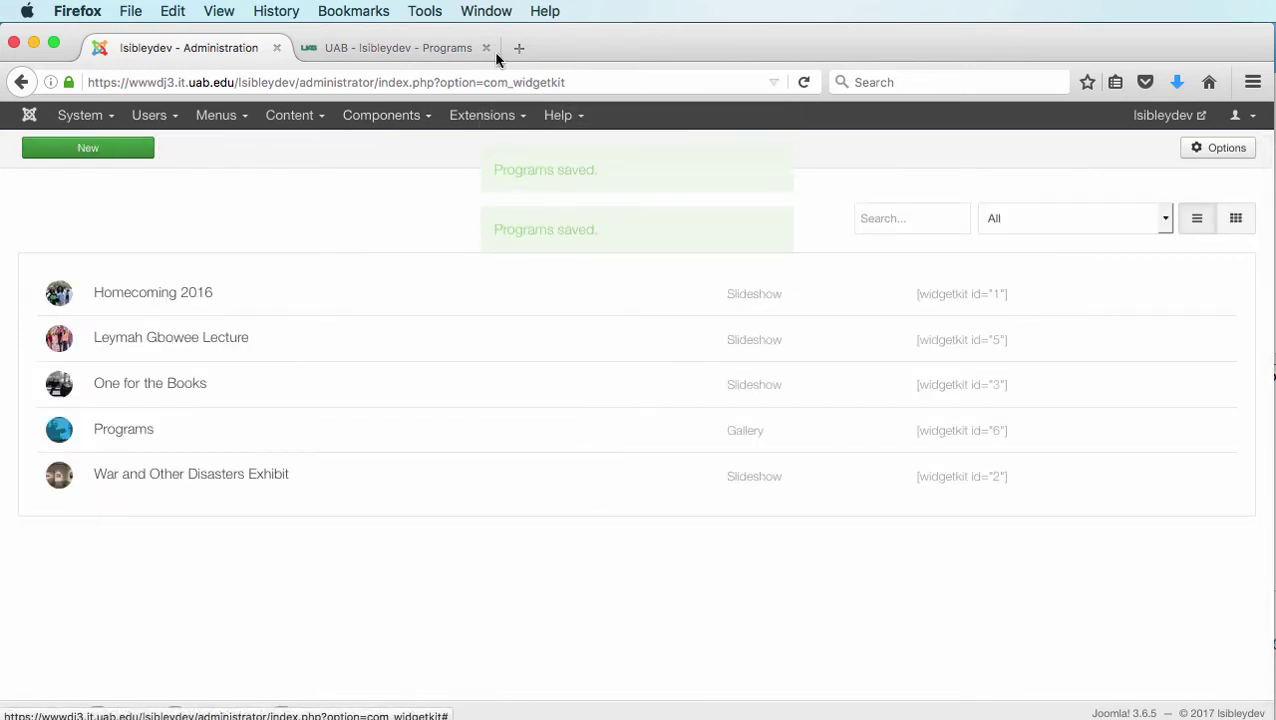
Reload the Programs page and try the Graduate, Online, then Undergraduate filters.
click(404, 50)
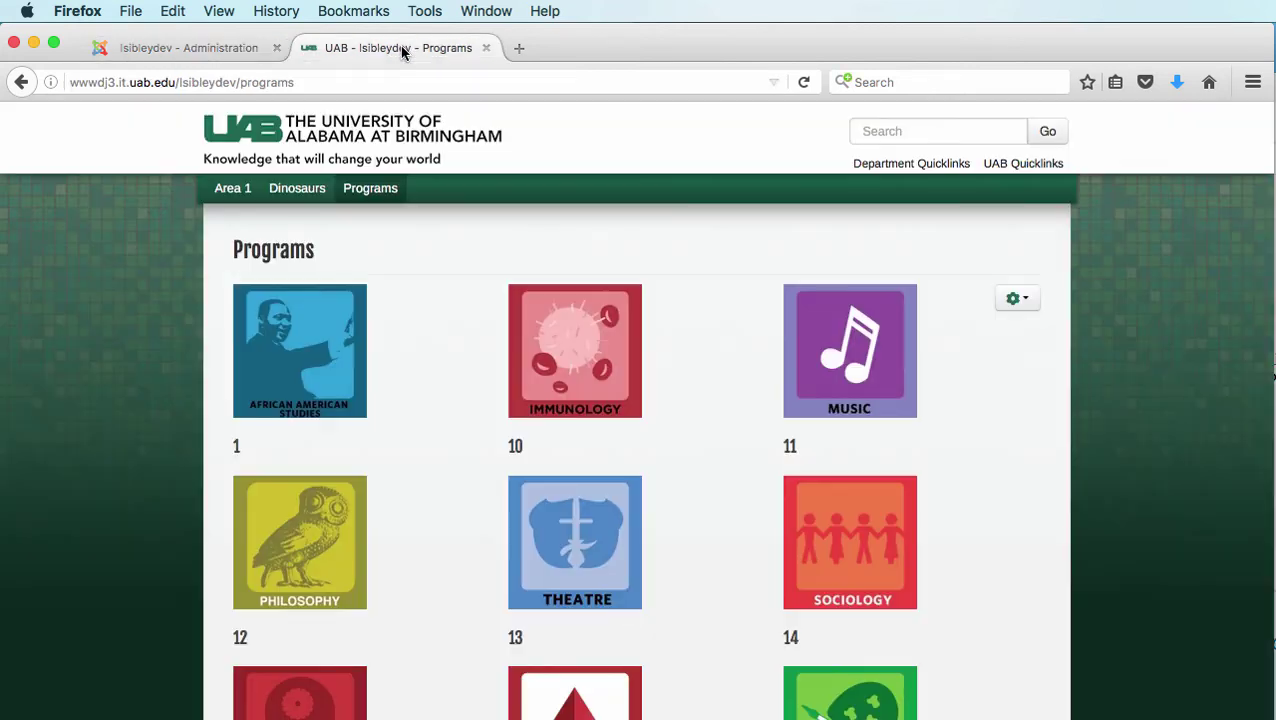
click(806, 83)
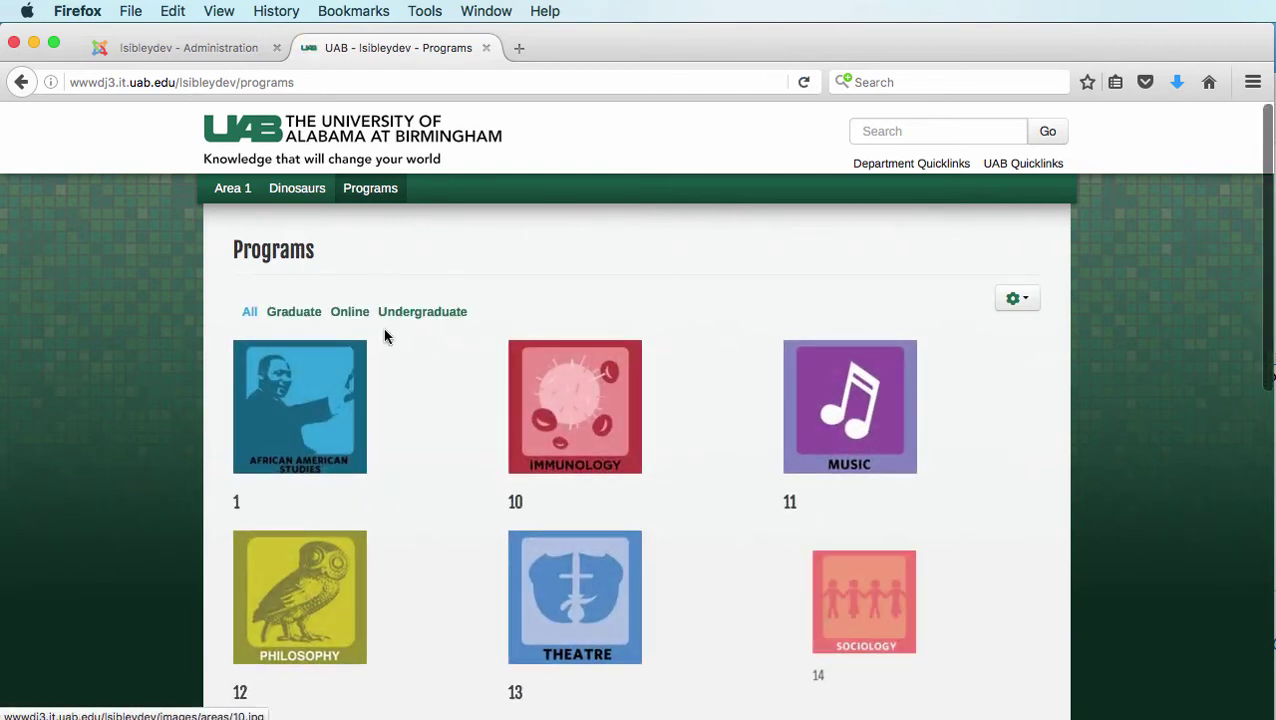
click(296, 314)
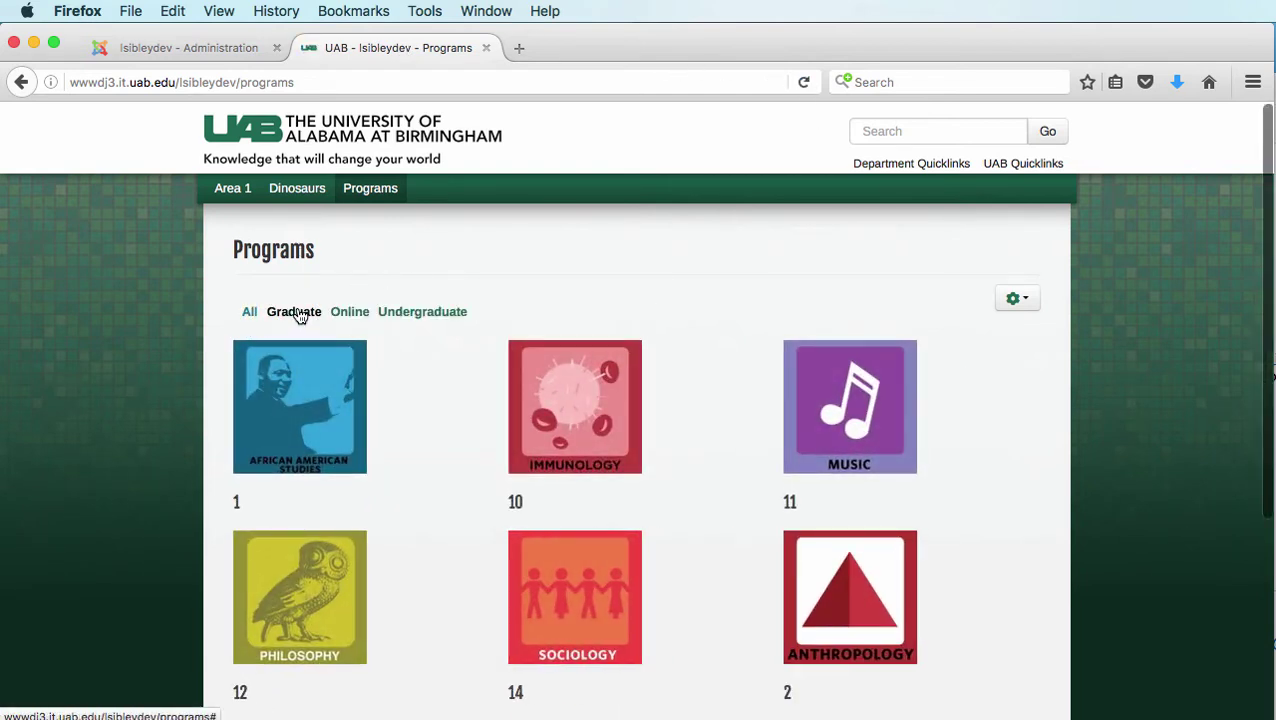
click(355, 315)
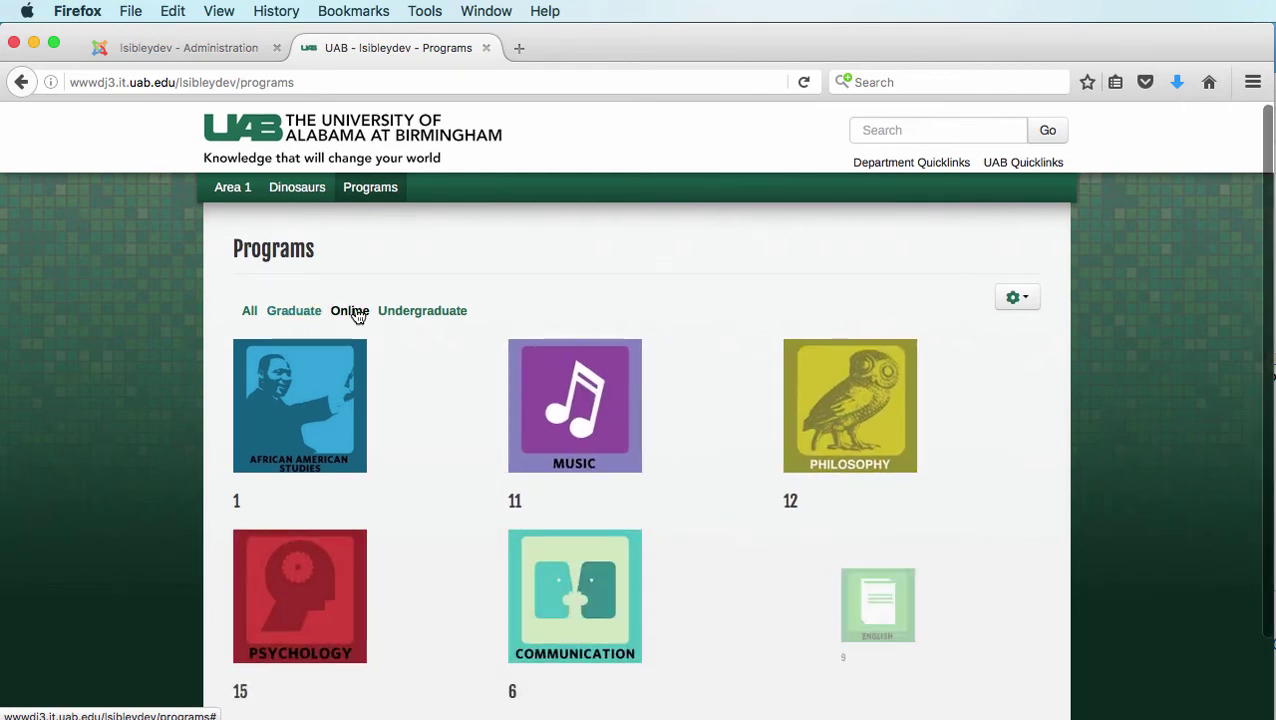
click(425, 314)
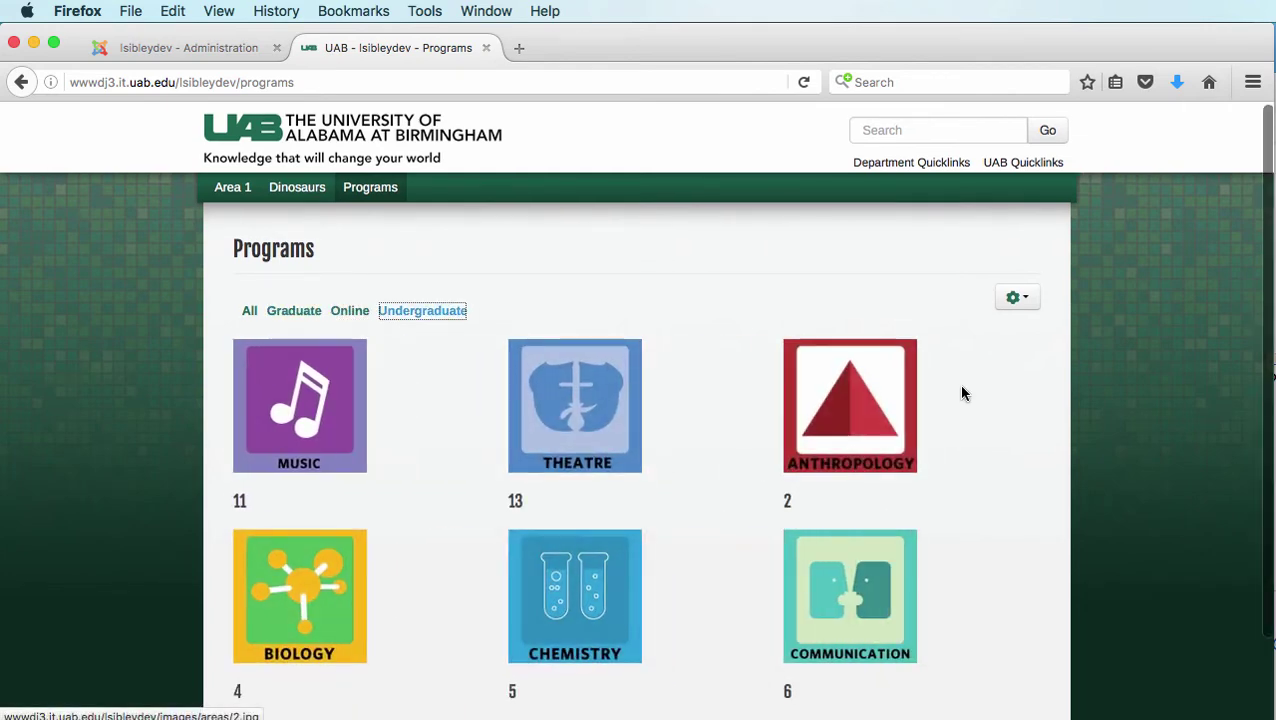